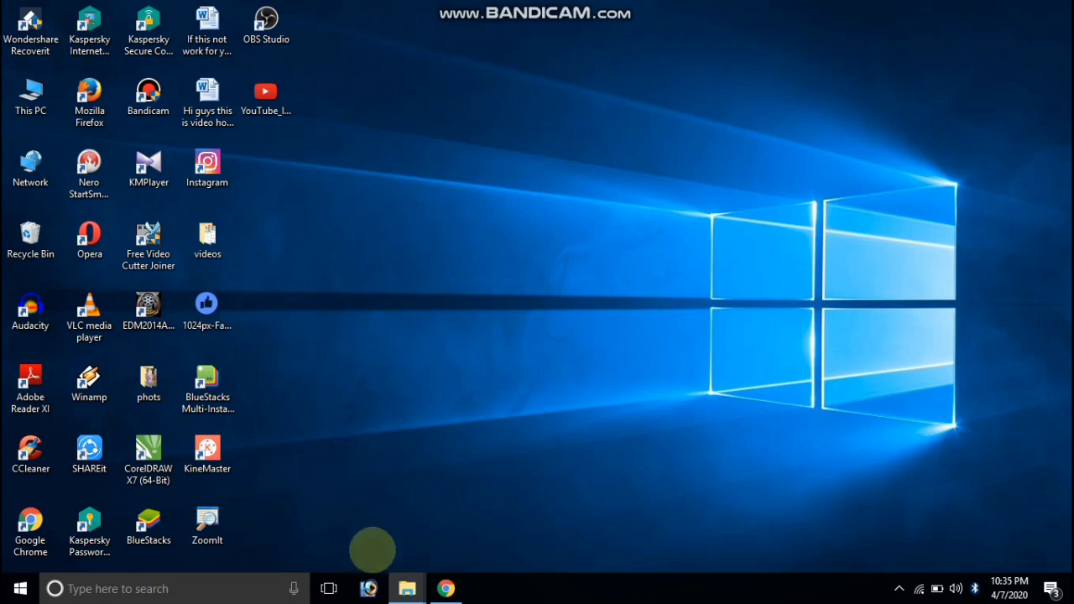
- Launch Photoshop and create a 1280x720 HDTV-preset document named 'thumbnail'
{"action": "left_click", "coordinate": [368, 588]}
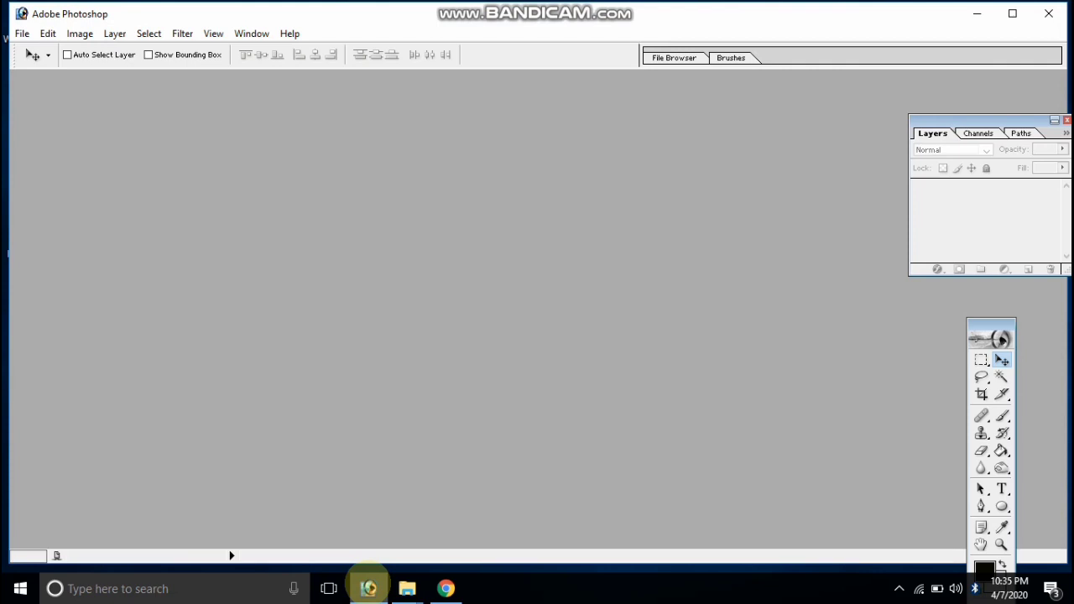
{"action": "key", "text": "ctrl+n"}
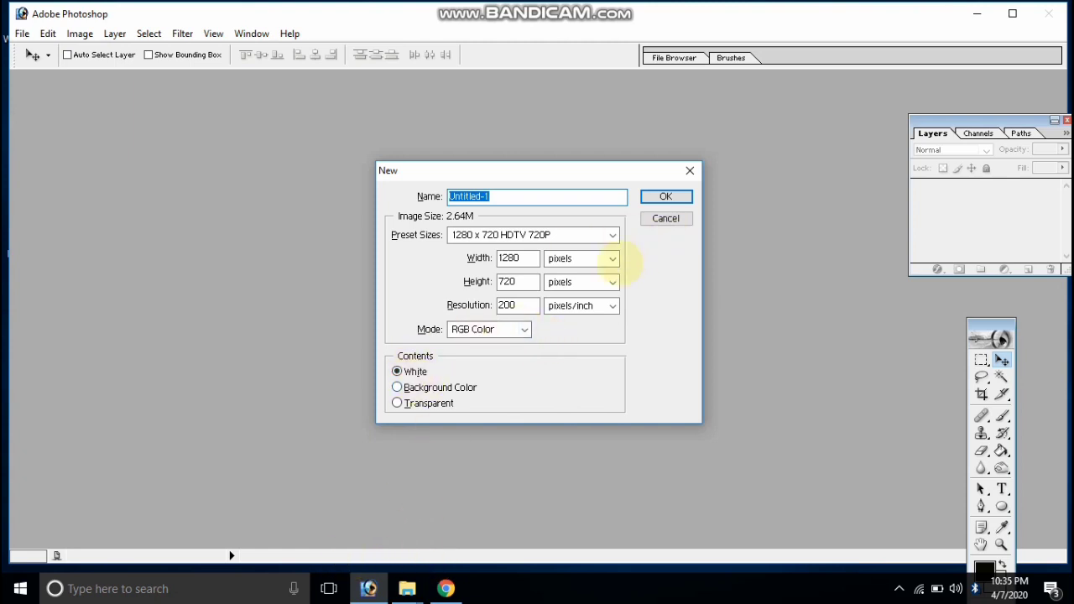
{"action": "left_click", "coordinate": [496, 199]}
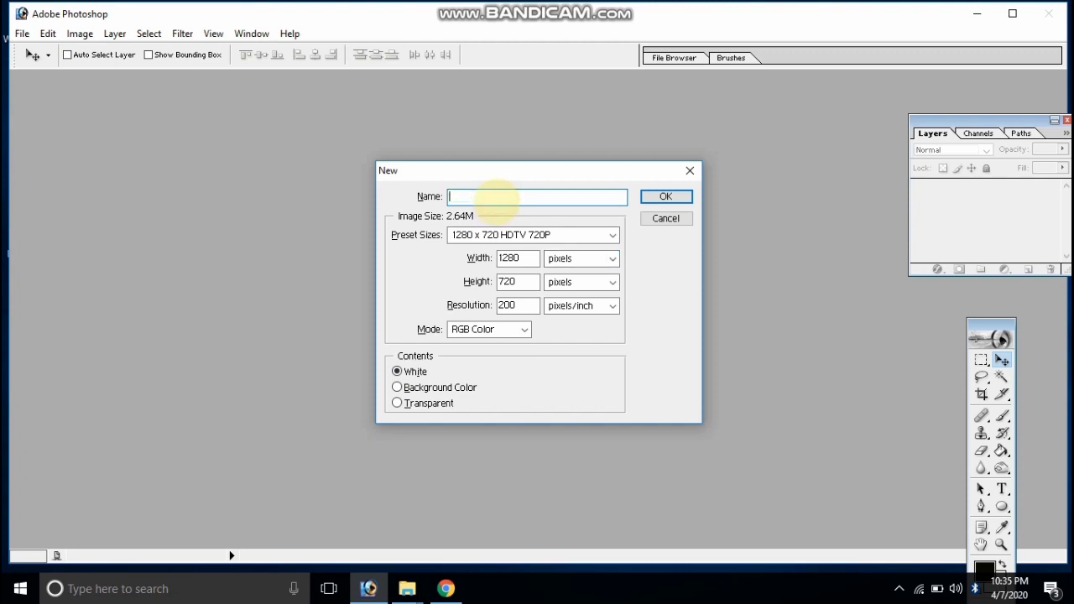
{"action": "type", "text": "thumbnail"}
{"action": "left_click", "coordinate": [676, 197]}
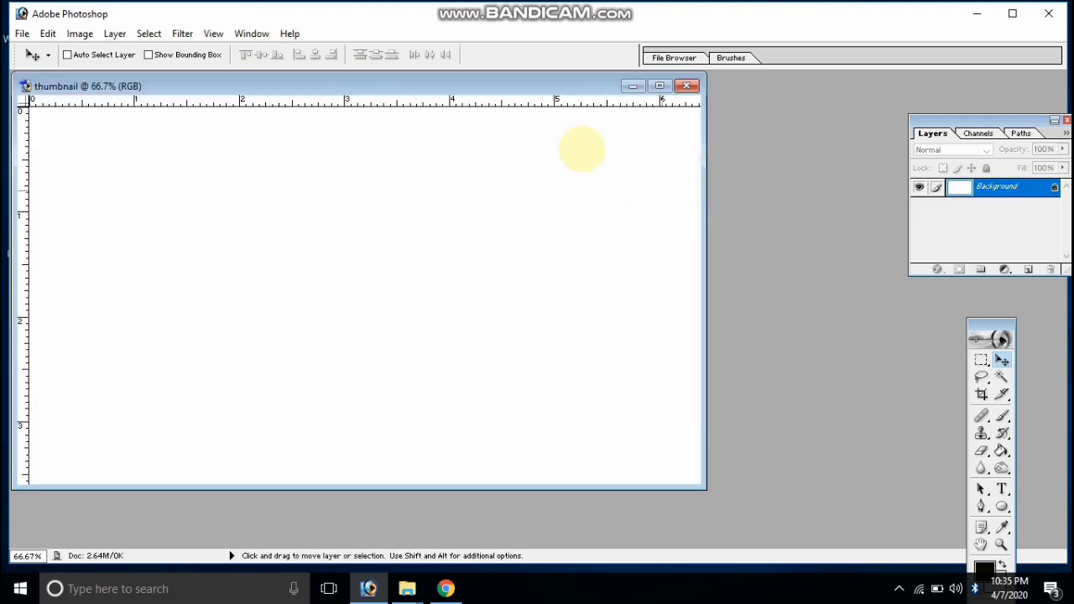
- Maximize the document window and marquee-select a strip across the top of the canvas
{"action": "left_click", "coordinate": [661, 87]}
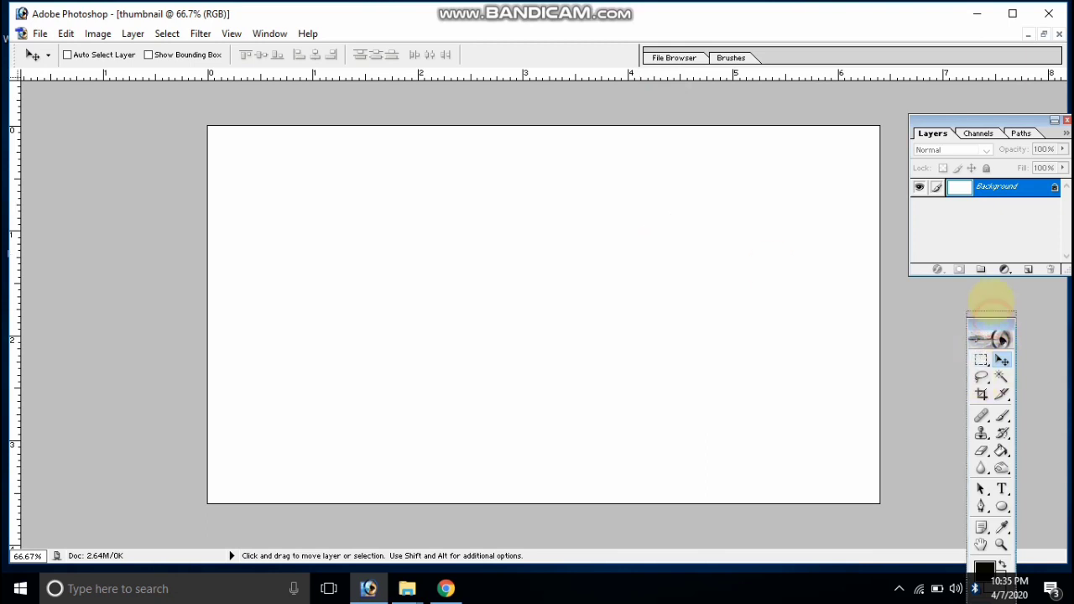
{"action": "left_click_drag", "start_coordinate": [992, 322], "coordinate": [987, 291]}
{"action": "left_click", "coordinate": [977, 328]}
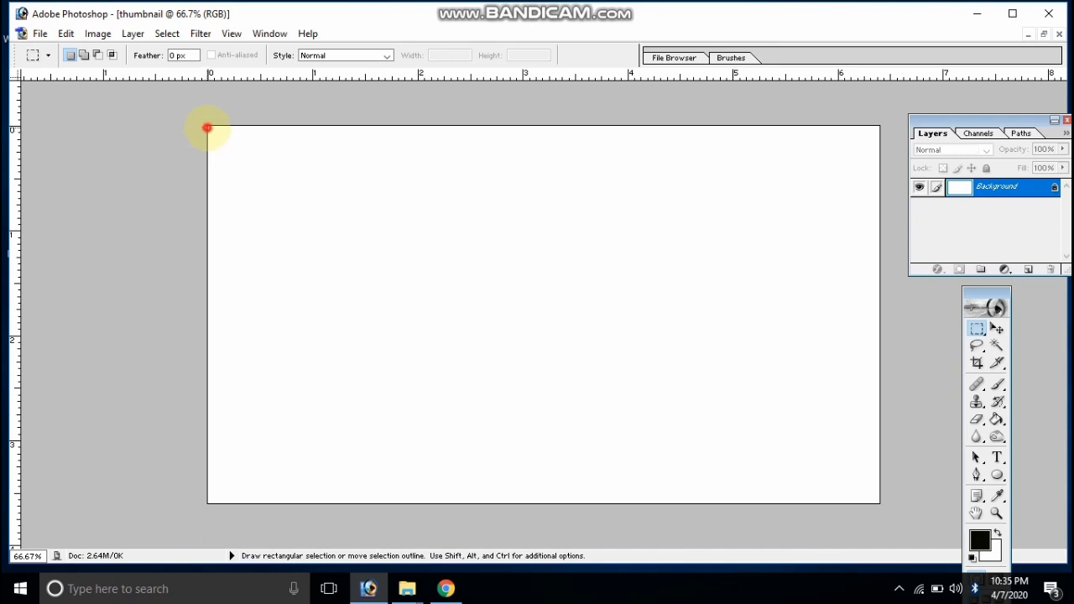
{"action": "left_click_drag", "start_coordinate": [207, 128], "coordinate": [878, 188]}
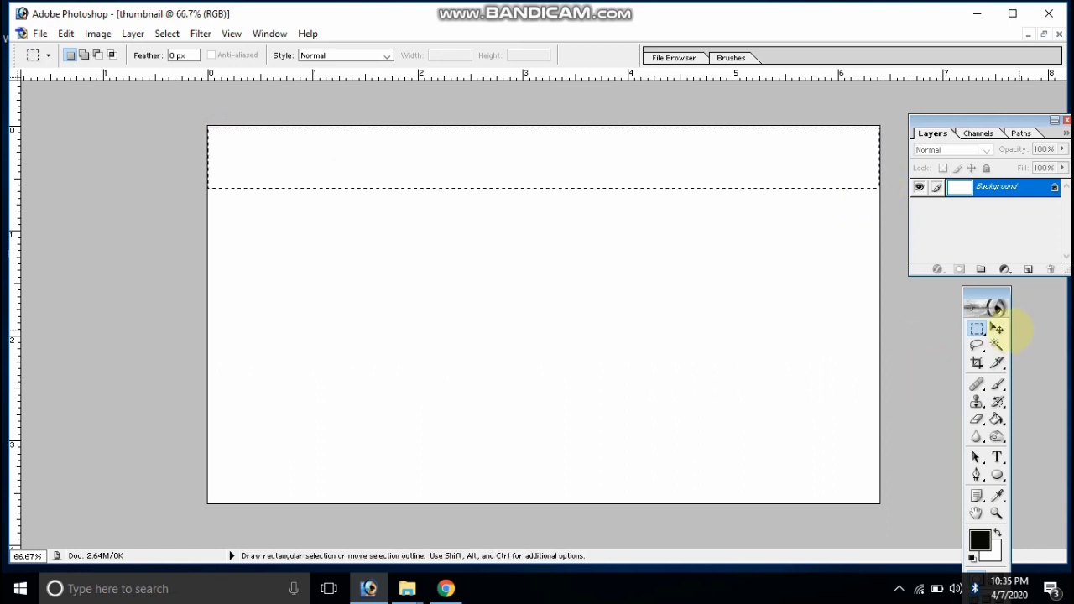
{"action": "left_click", "coordinate": [998, 329]}
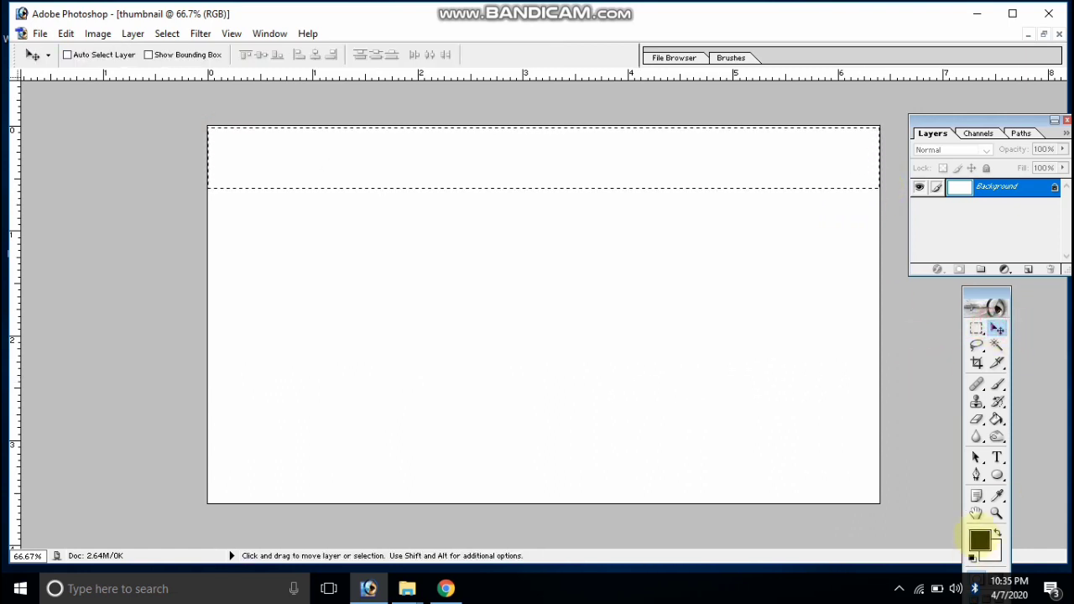
- Set the foreground colour to bright yellow and paint-bucket fill the selected strip
{"action": "left_click", "coordinate": [978, 539]}
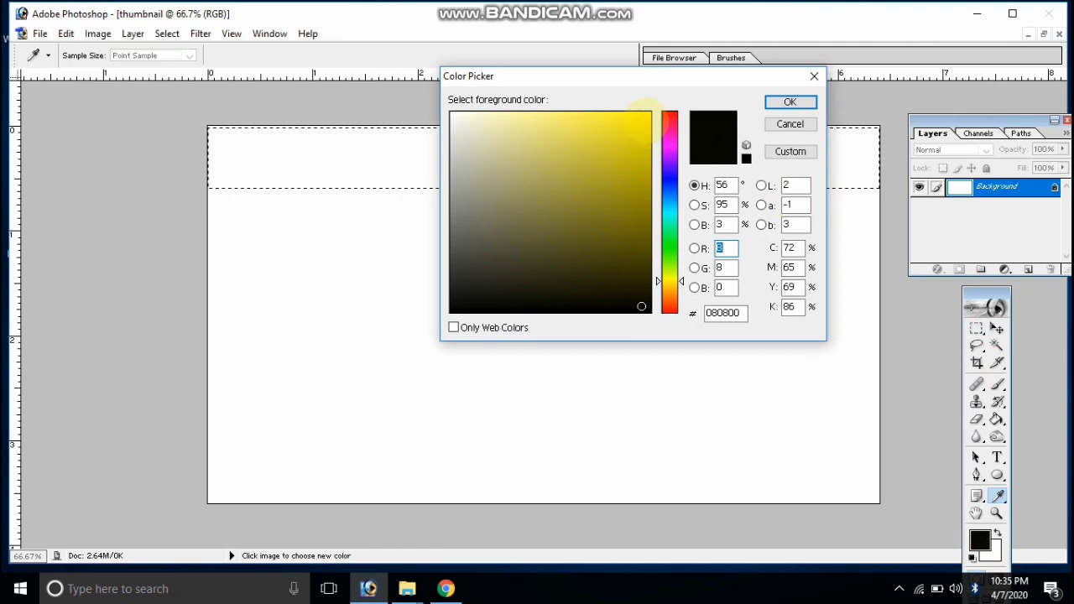
{"action": "left_click", "coordinate": [642, 122]}
{"action": "left_click", "coordinate": [802, 102]}
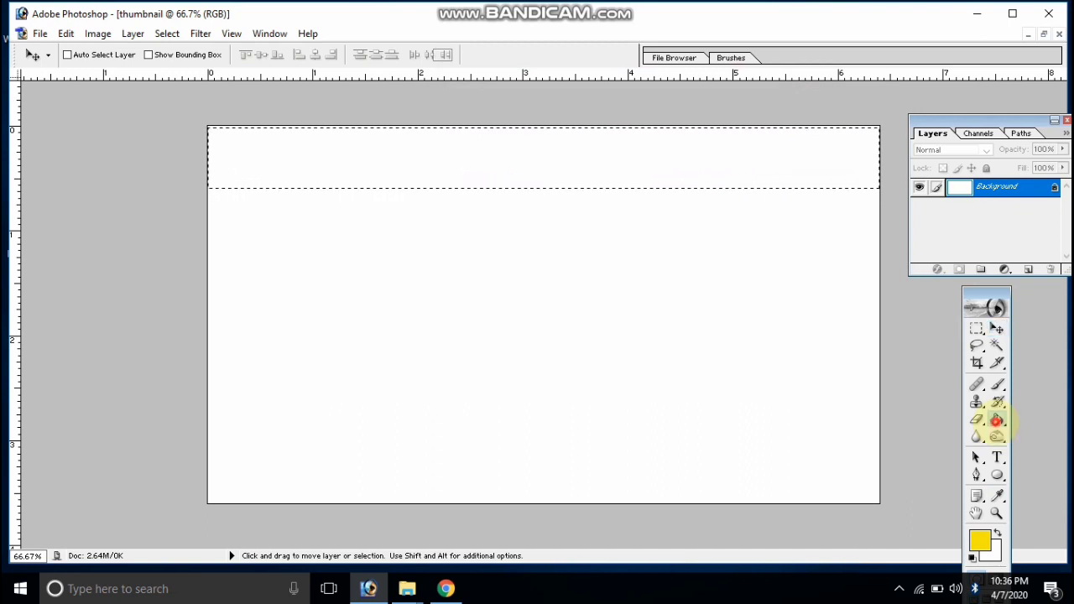
{"action": "left_click", "coordinate": [998, 420]}
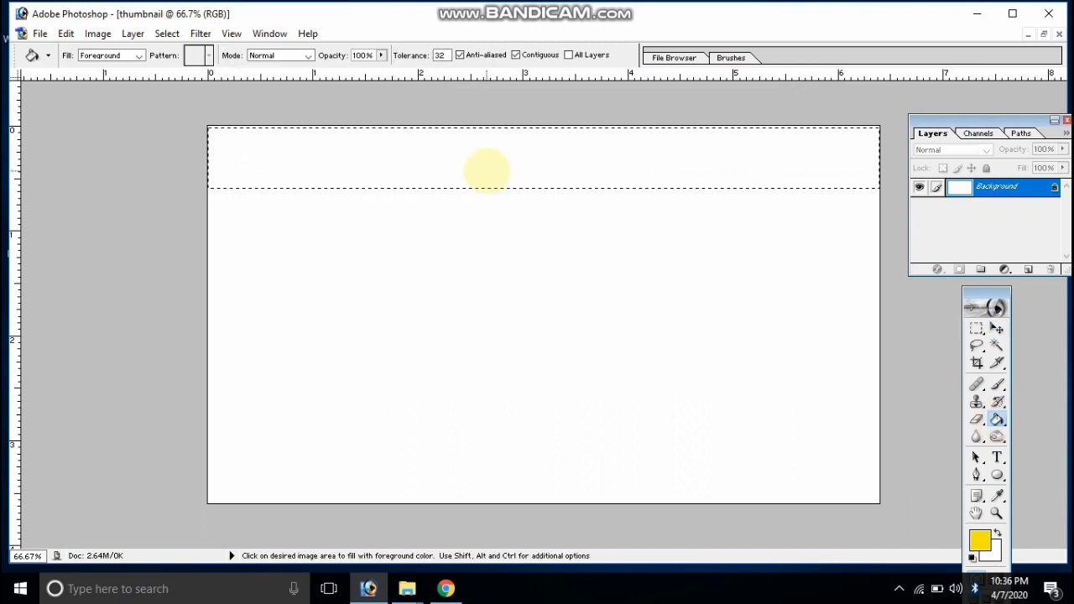
{"action": "left_click", "coordinate": [487, 170]}
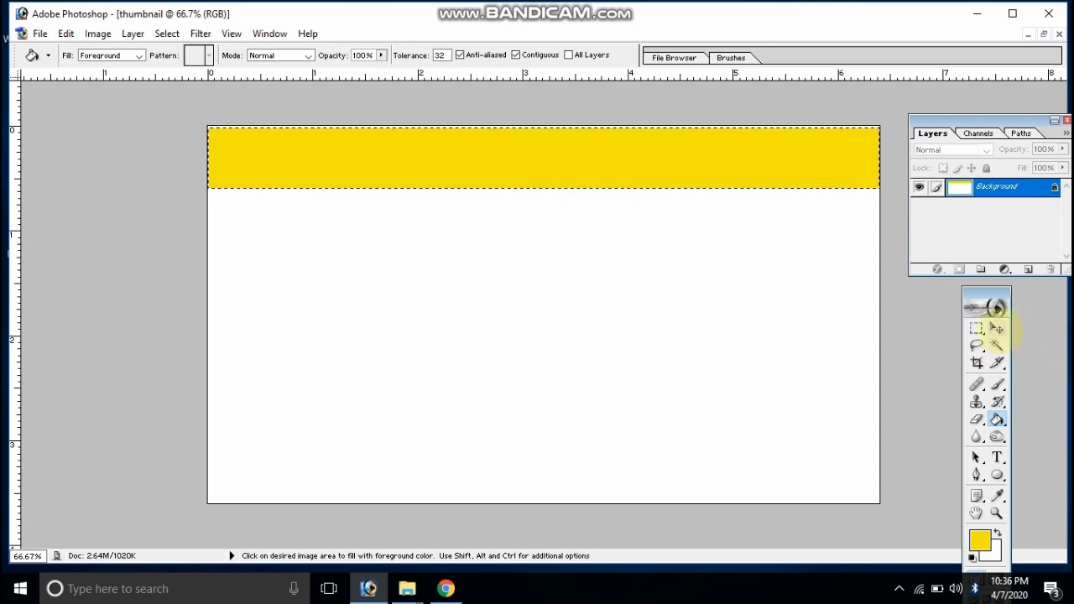
{"action": "left_click", "coordinate": [997, 329]}
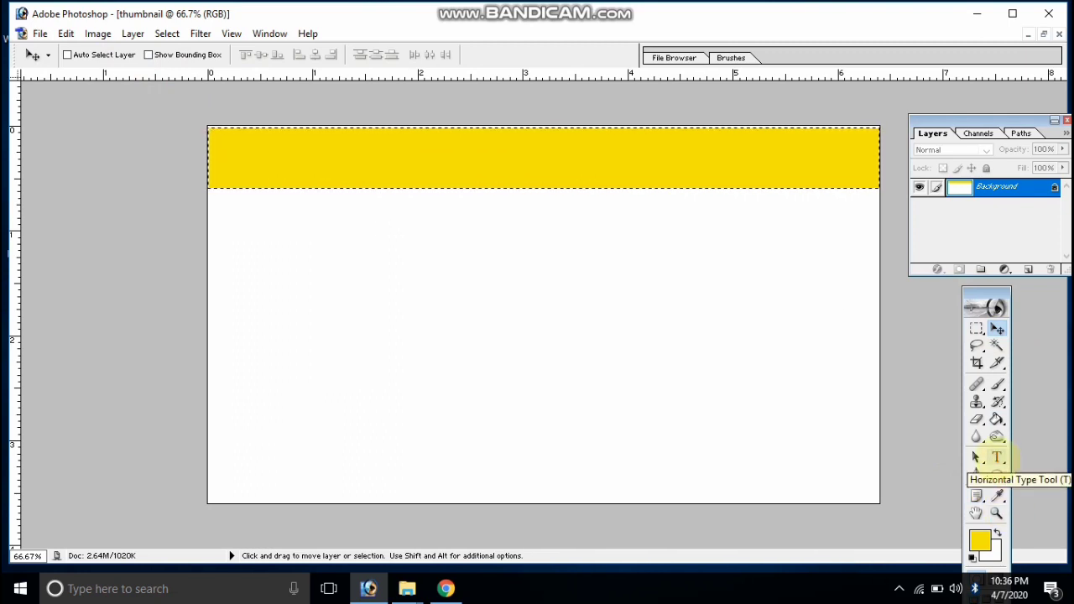
- Start a new Arial text layer on the canvas with near-black text colour
{"action": "left_click", "coordinate": [997, 457]}
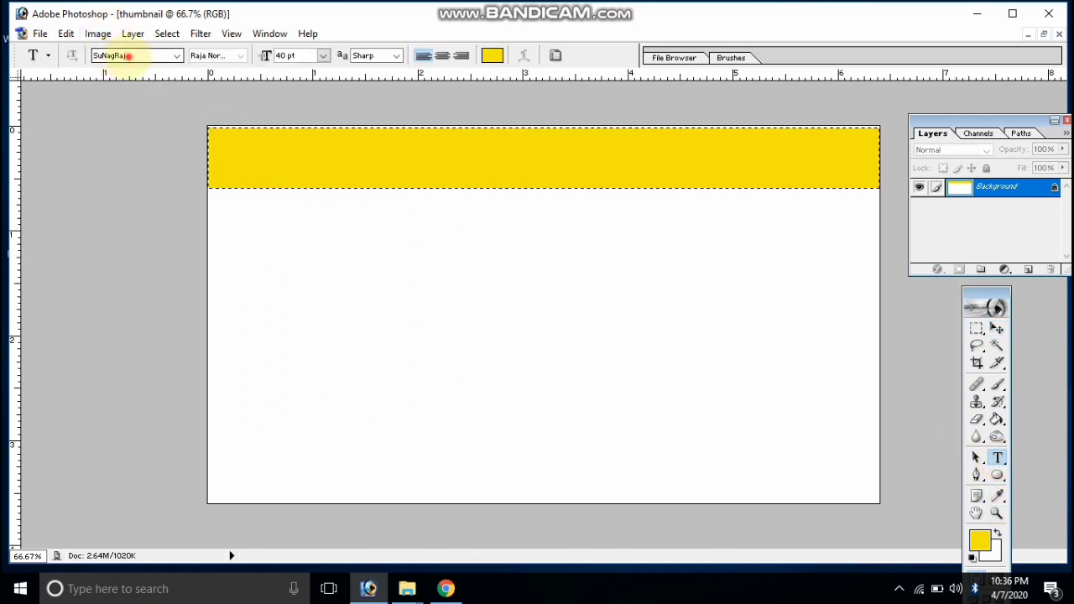
{"action": "left_click", "coordinate": [128, 56]}
{"action": "type", "text": "Arial"}
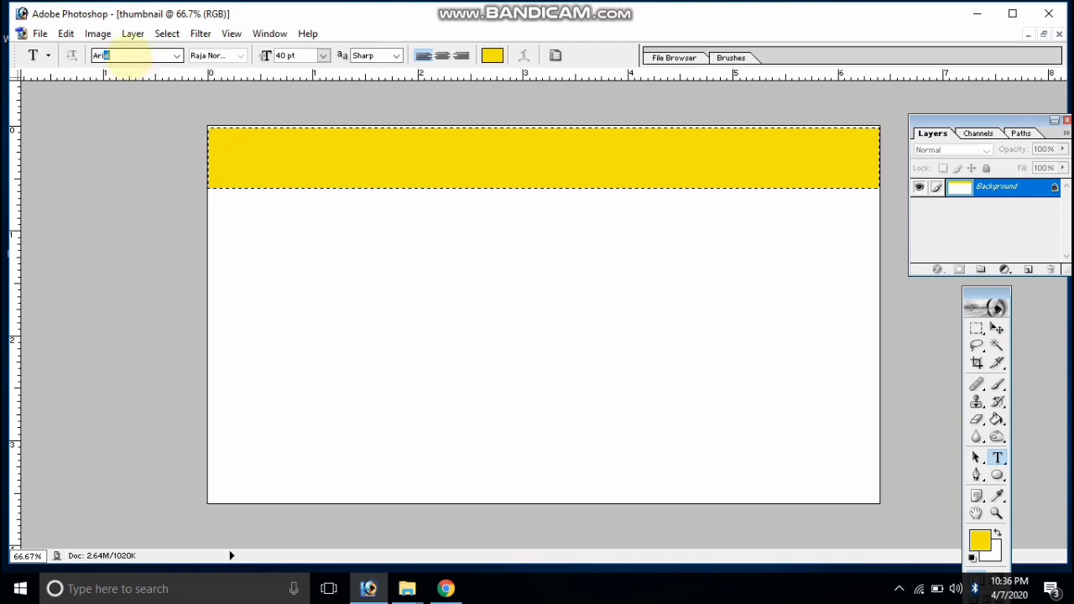
{"action": "left_click", "coordinate": [291, 248]}
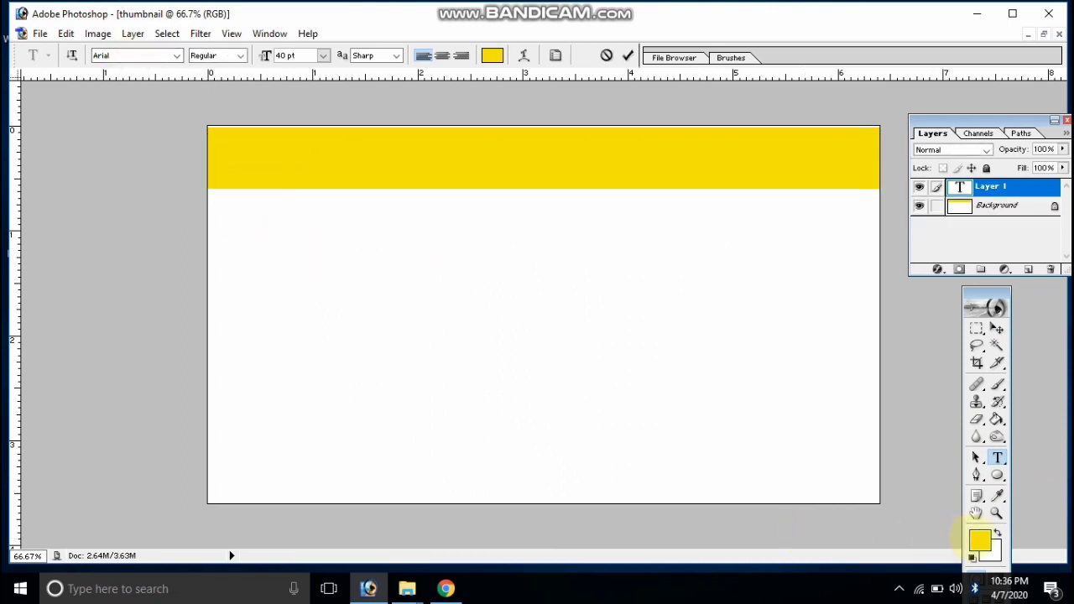
{"action": "left_click", "coordinate": [980, 542]}
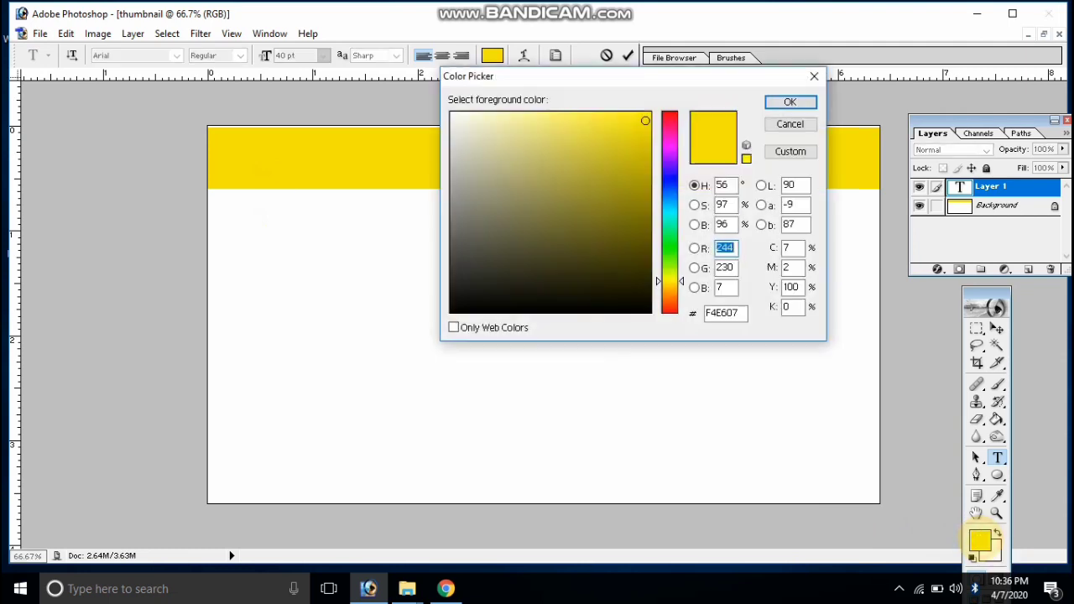
{"action": "left_click", "coordinate": [645, 306]}
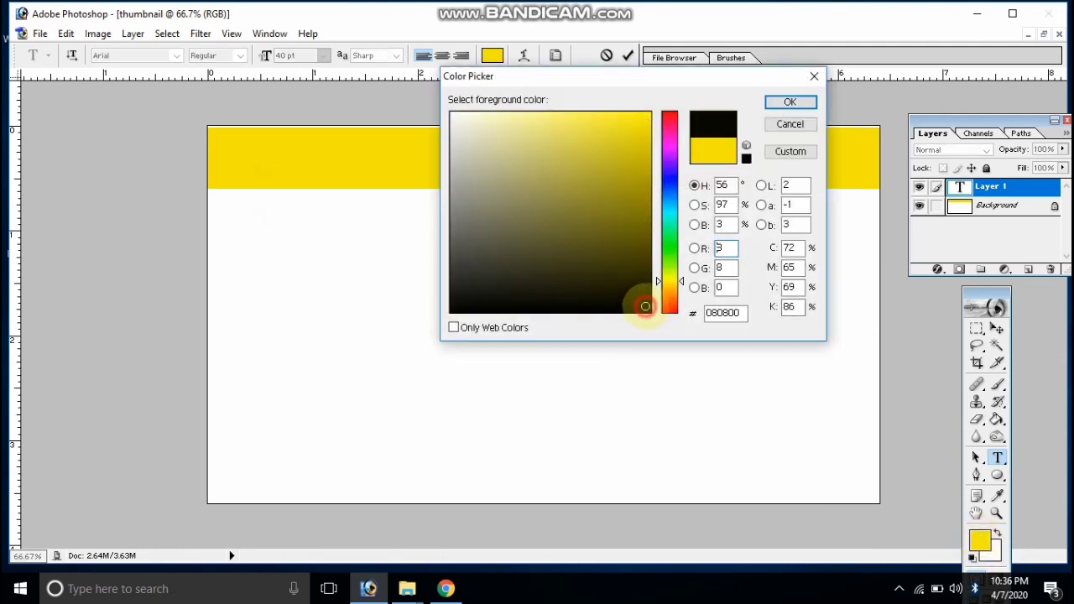
{"action": "left_click", "coordinate": [784, 101]}
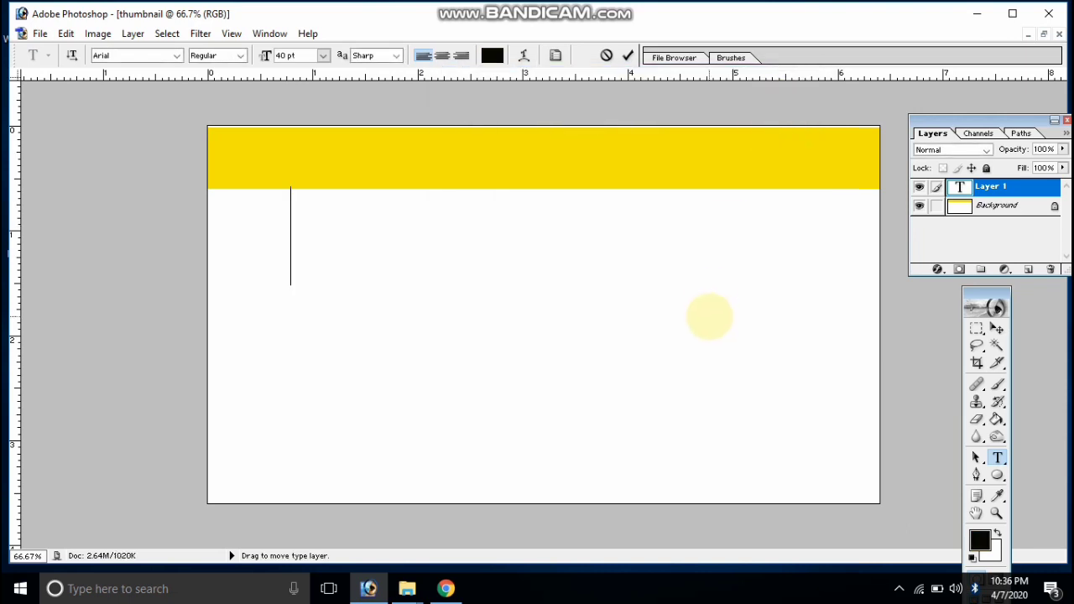
- Type 'Create Youtube Channel', move it onto the yellow band, and commit
{"action": "type", "text": "Cre"}
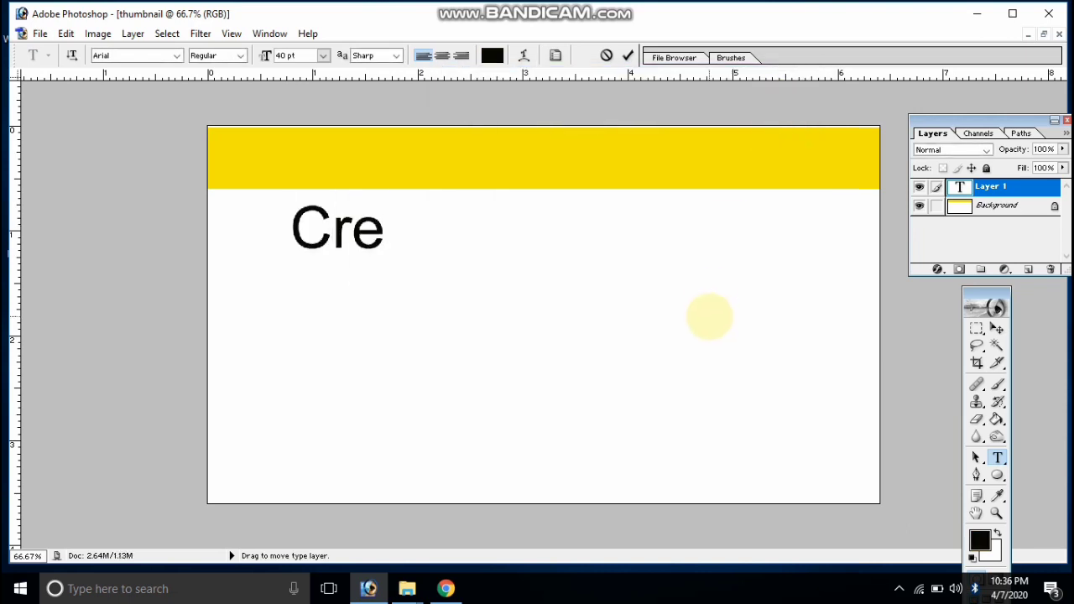
{"action": "type", "text": "ate y"}
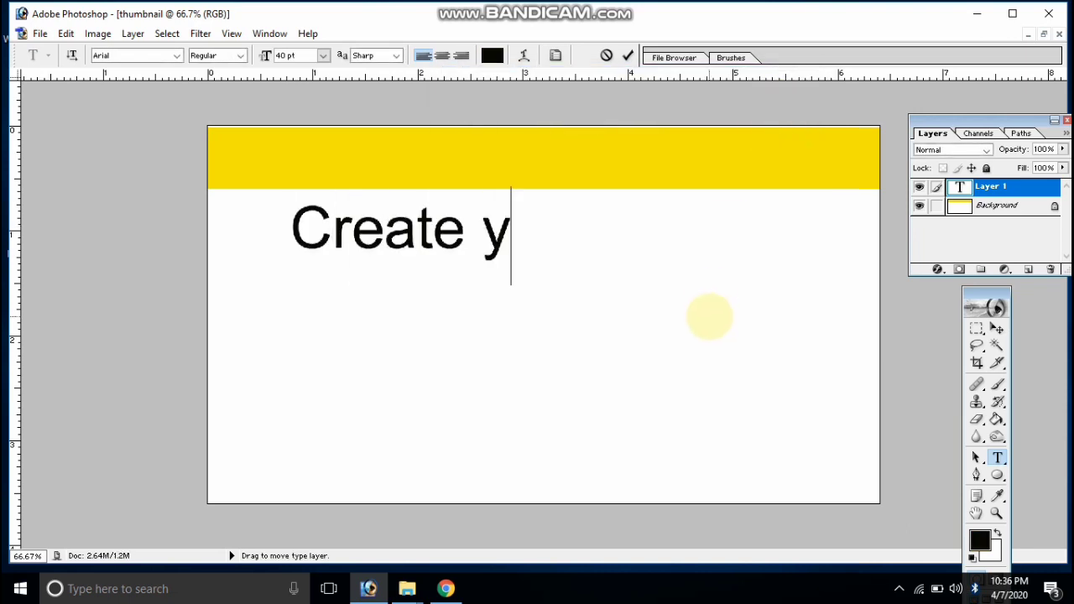
{"action": "key", "text": "BackSpace"}
{"action": "type", "text": "Yo"}
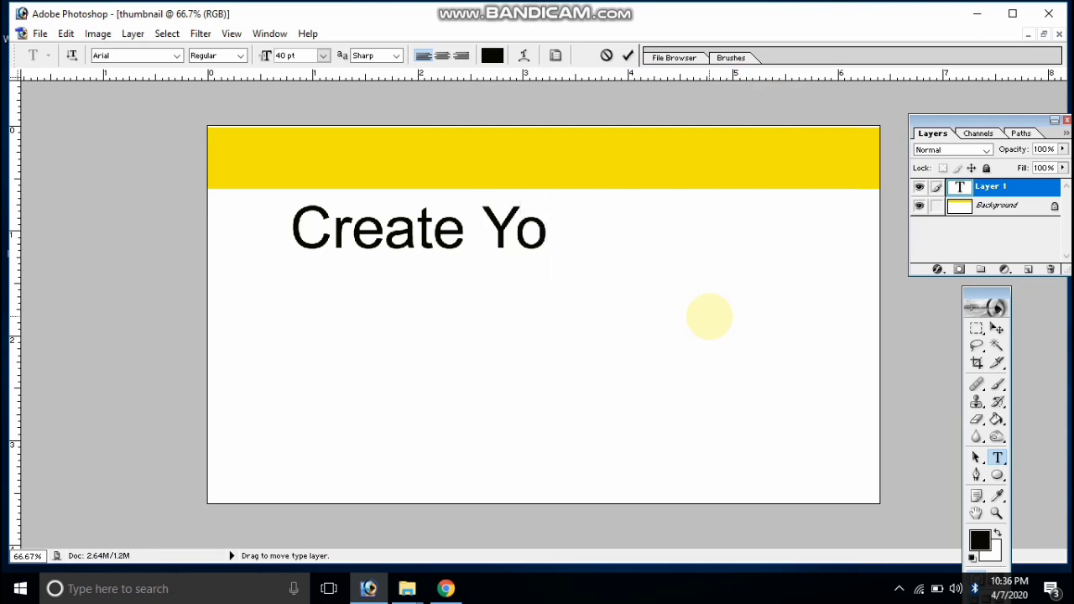
{"action": "type", "text": "ut"}
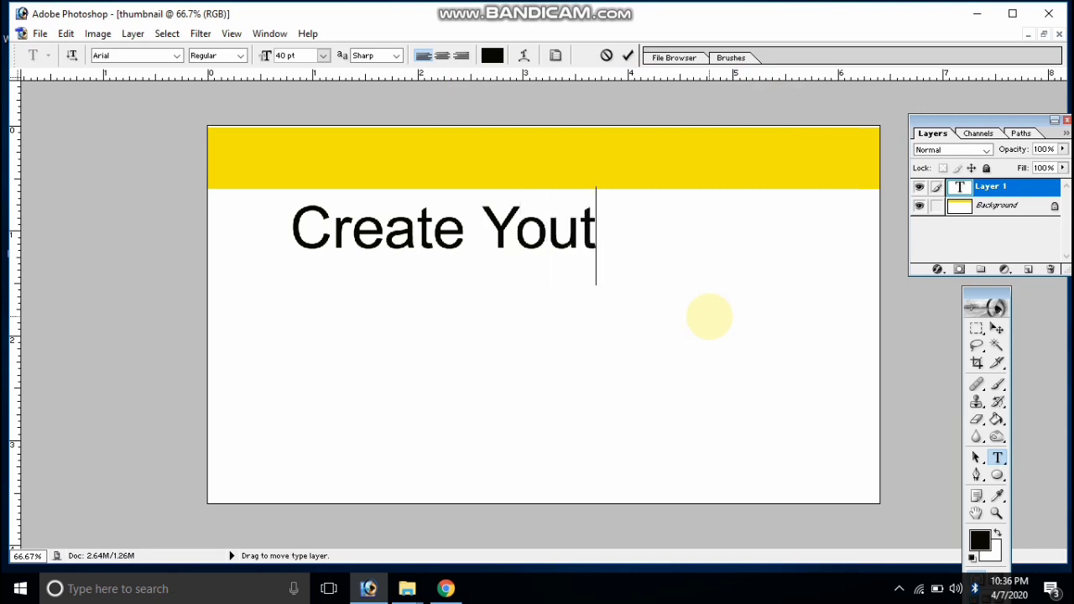
{"action": "type", "text": "ube C"}
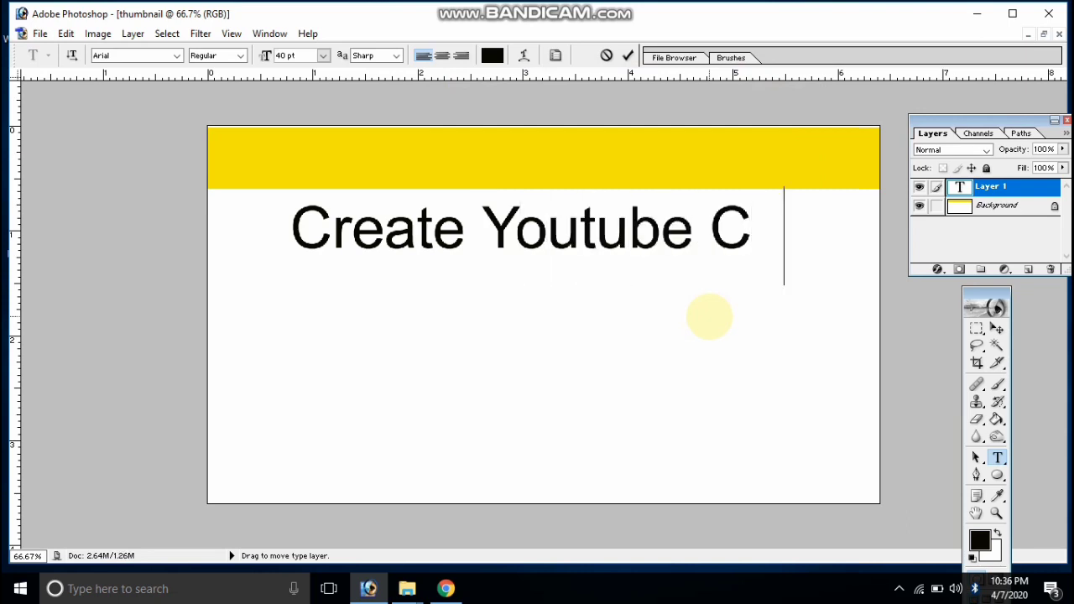
{"action": "type", "text": "hann"}
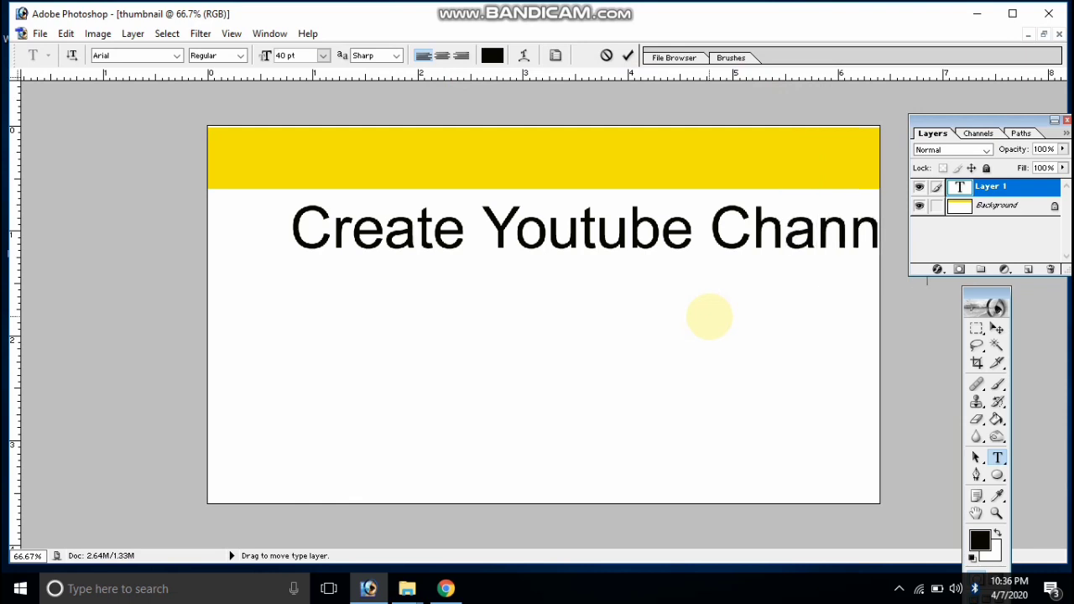
{"action": "type", "text": "e"}
{"action": "mouse_move", "coordinate": [720, 319]}
{"action": "left_mouse_down"}
{"action": "mouse_move", "coordinate": [667, 269]}
{"action": "mouse_move", "coordinate": [660, 246]}
{"action": "left_mouse_up"}
{"action": "type", "text": "l"}
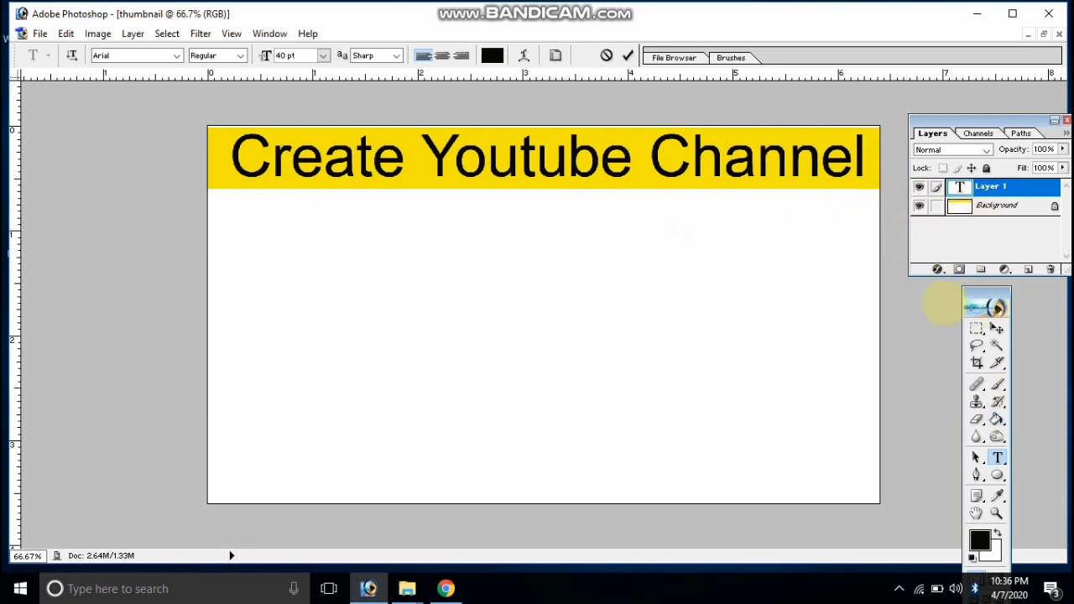
{"action": "left_click", "coordinate": [997, 328]}
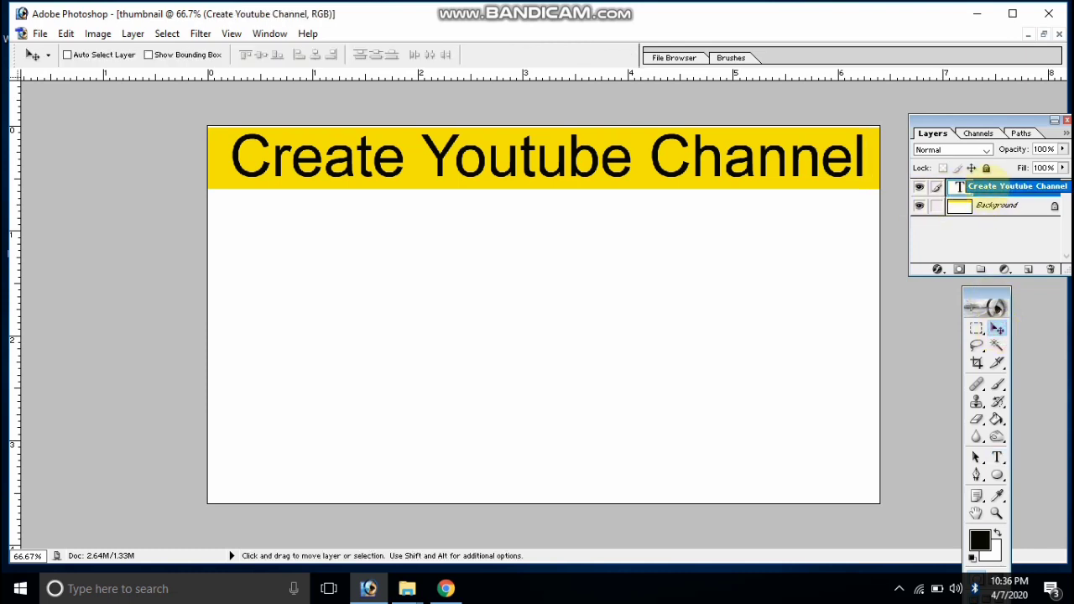
- Add a Stroke layer style to the headline text layer through Blending Options
{"action": "right_click", "coordinate": [993, 187]}
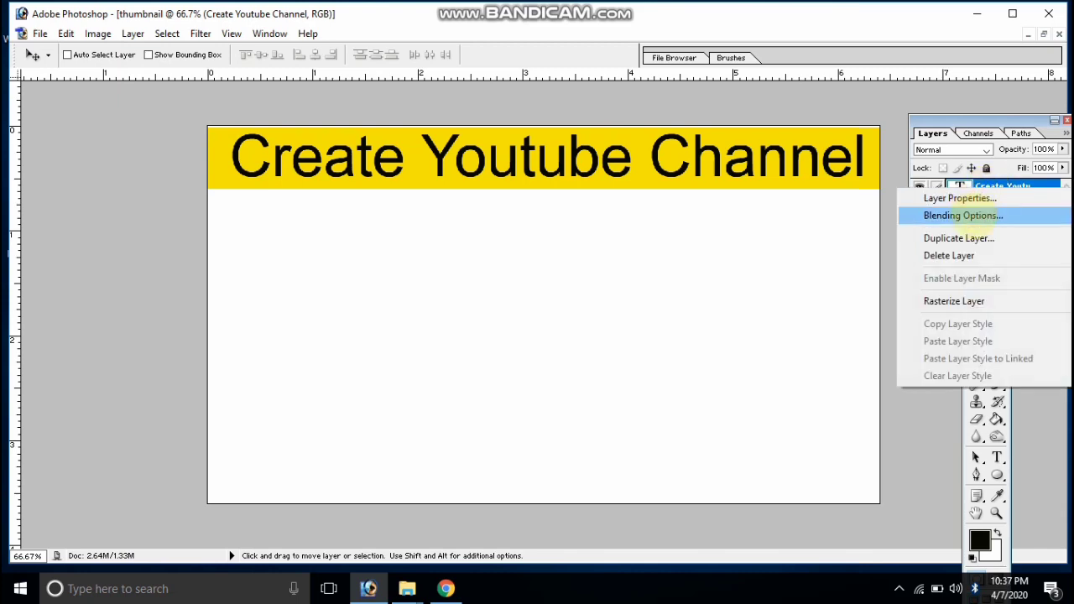
{"action": "left_click", "coordinate": [963, 215]}
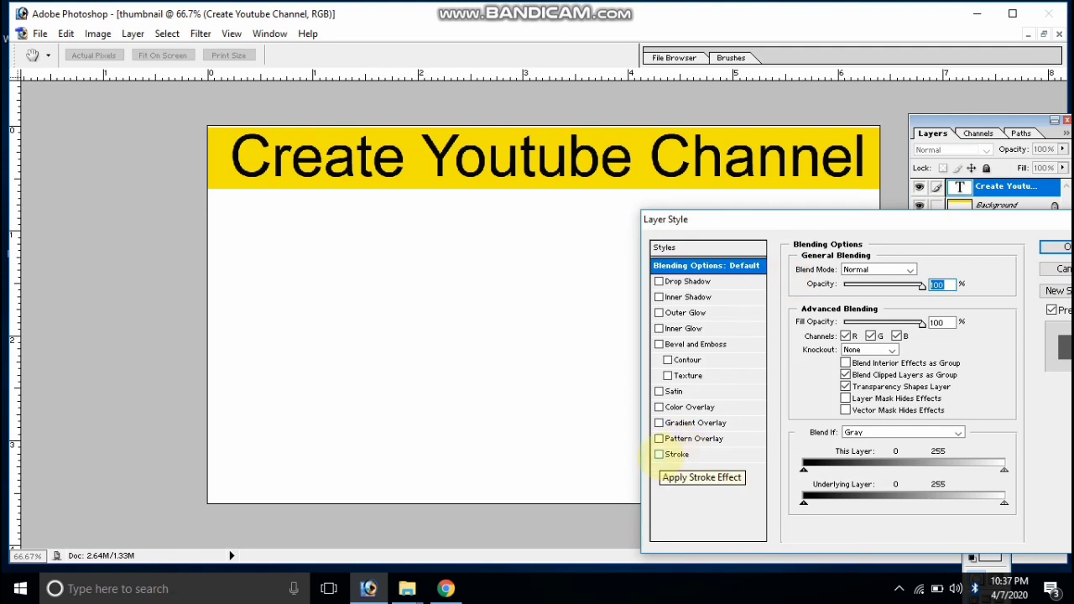
{"action": "left_click", "coordinate": [659, 454]}
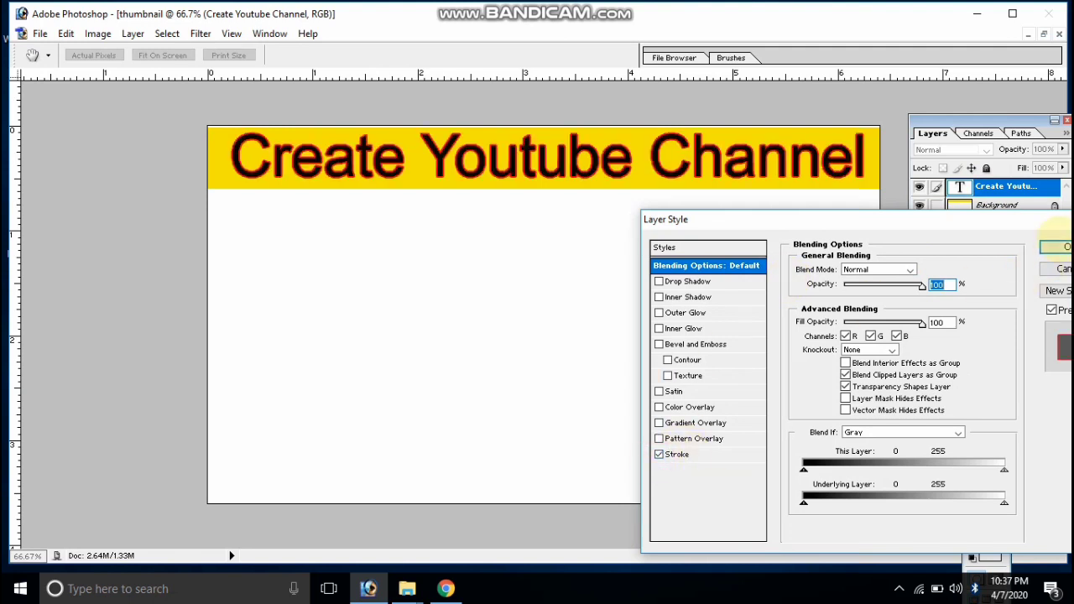
{"action": "left_click", "coordinate": [1054, 246]}
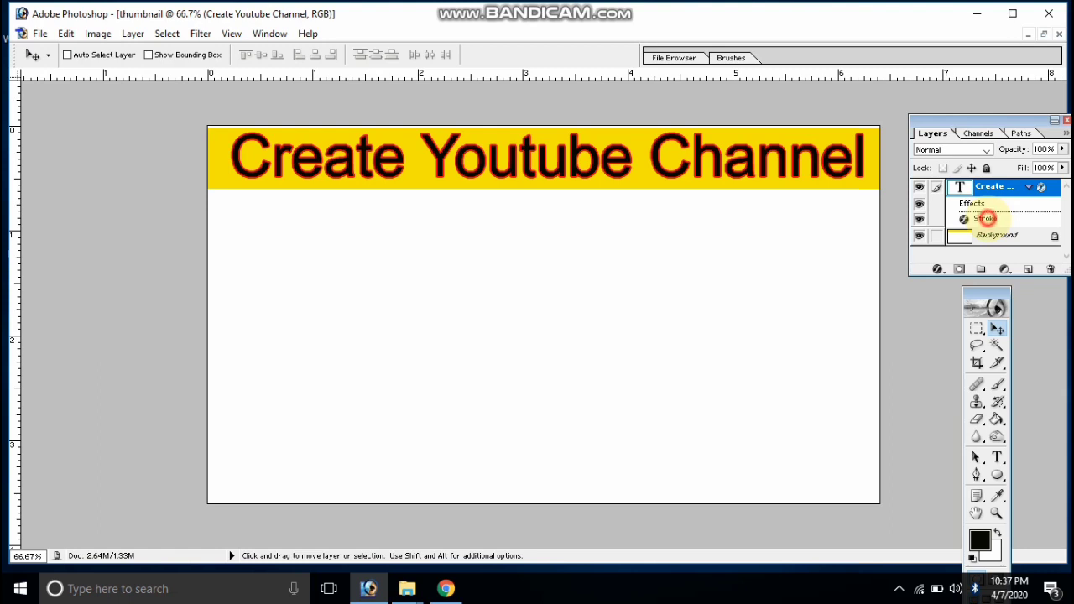
- Change the headline stroke to near-white F9F2F2 with a 10 px size
{"action": "double_click", "coordinate": [984, 219]}
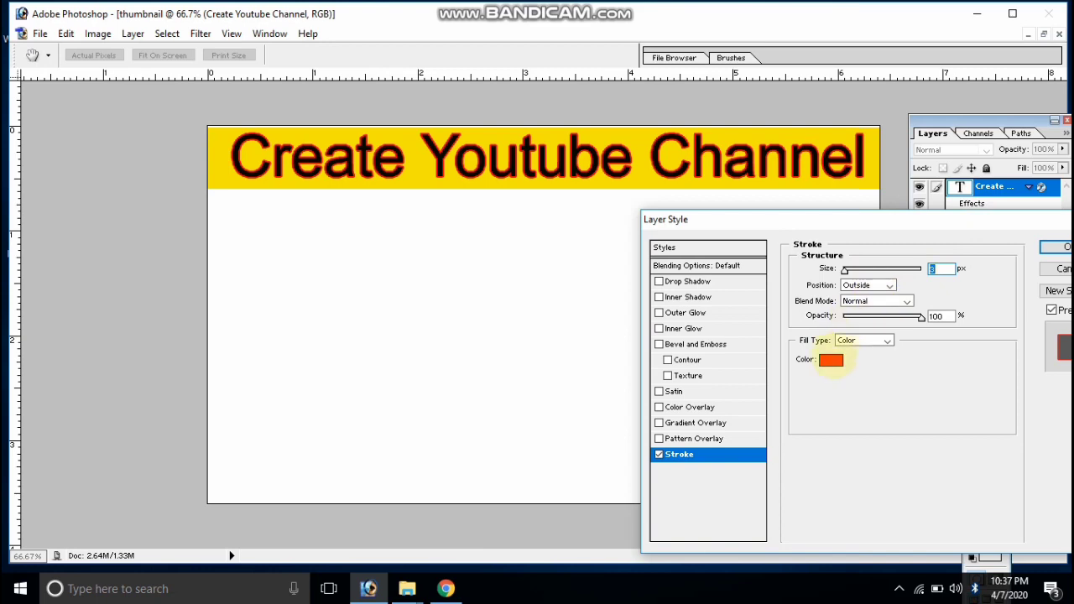
{"action": "left_click", "coordinate": [831, 359]}
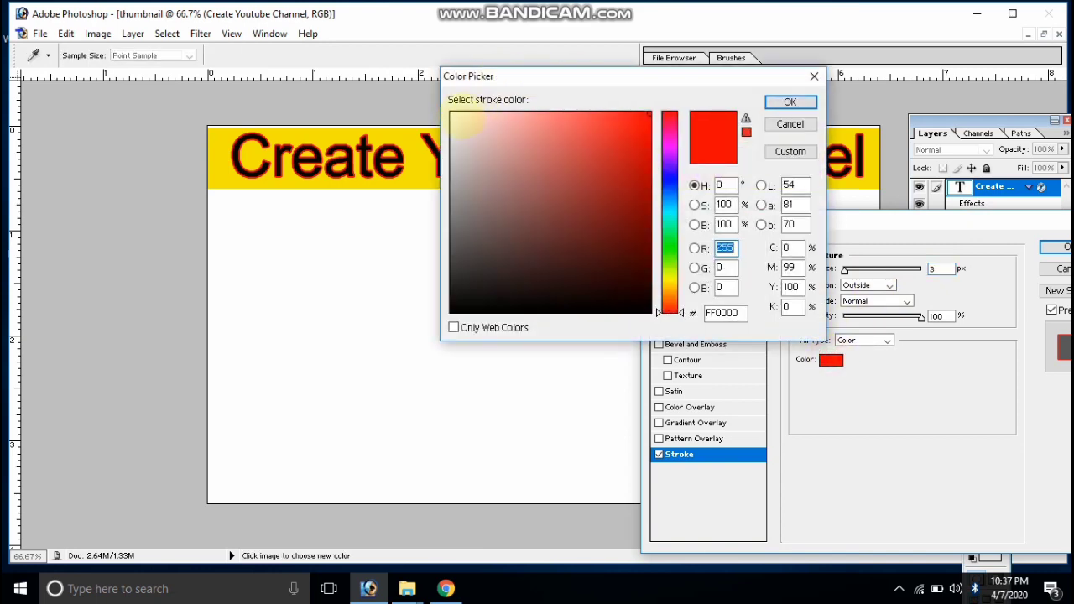
{"action": "left_click", "coordinate": [456, 116]}
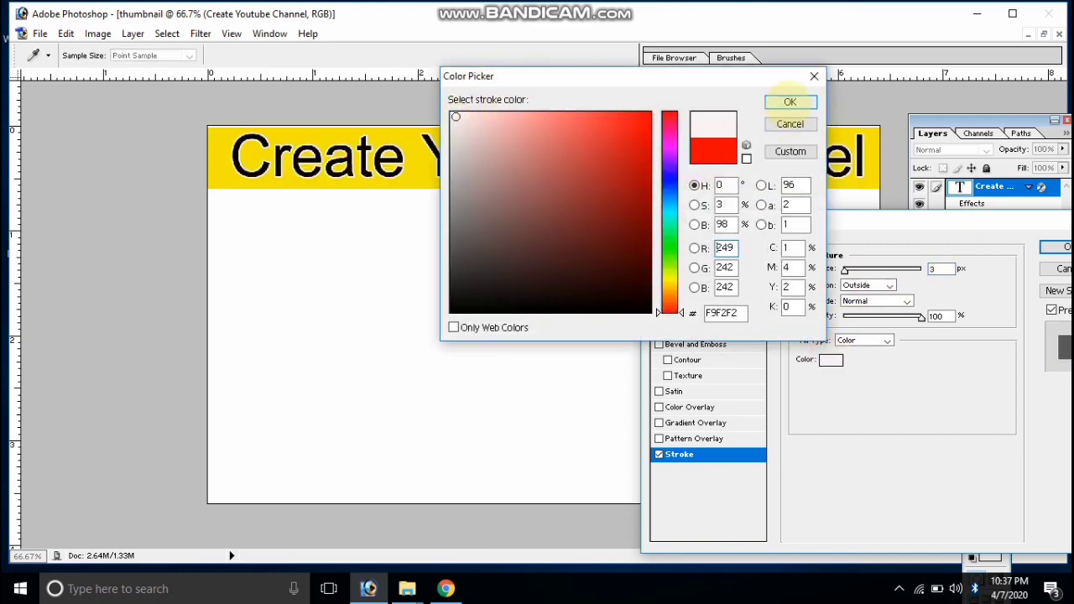
{"action": "left_click", "coordinate": [789, 102]}
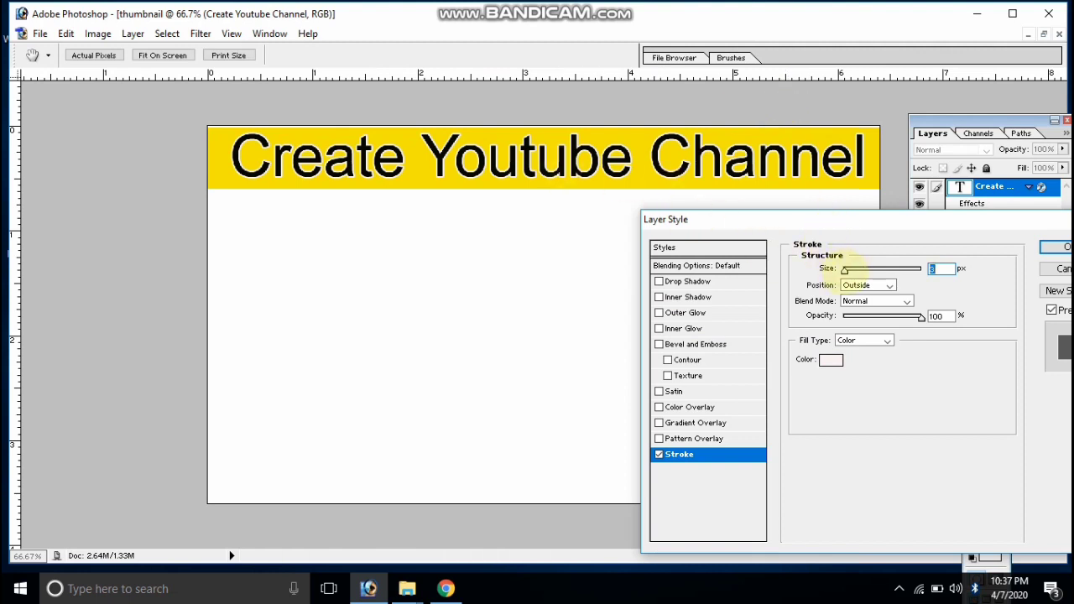
{"action": "left_click_drag", "start_coordinate": [844, 269], "coordinate": [852, 269]}
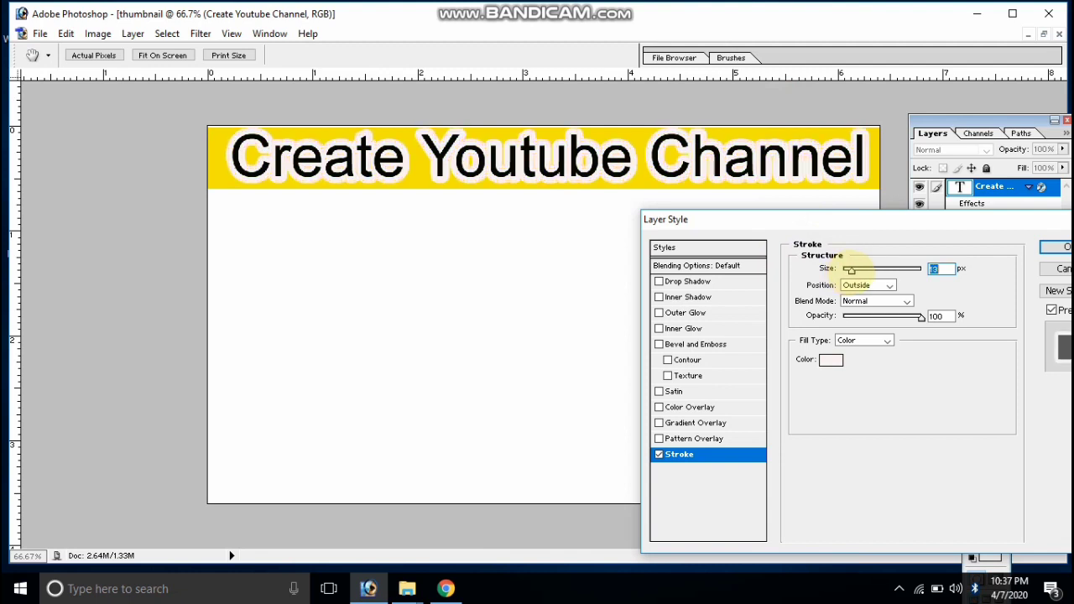
{"action": "left_click", "coordinate": [1057, 247]}
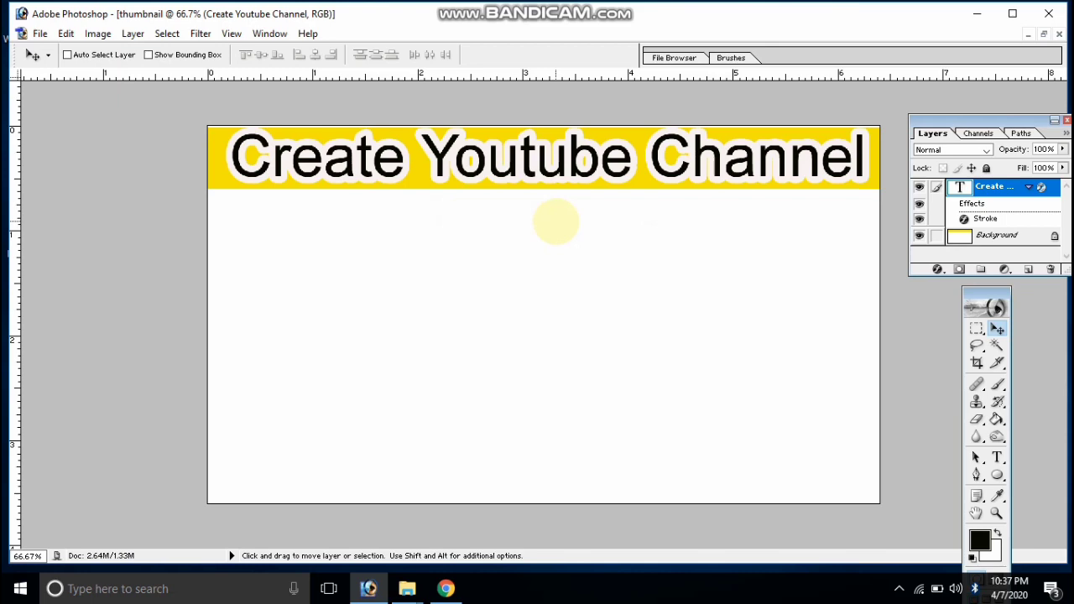
- Open the YouTube play-button logo image and drag it into the thumbnail
{"action": "key", "text": "ctrl+o"}
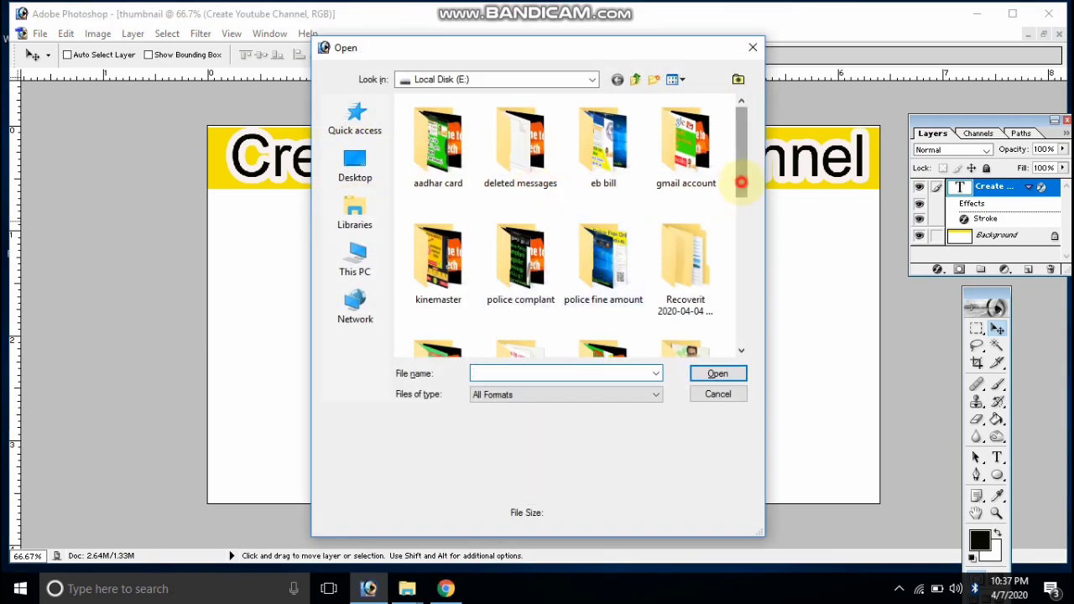
{"action": "left_click_drag", "start_coordinate": [742, 182], "coordinate": [742, 309]}
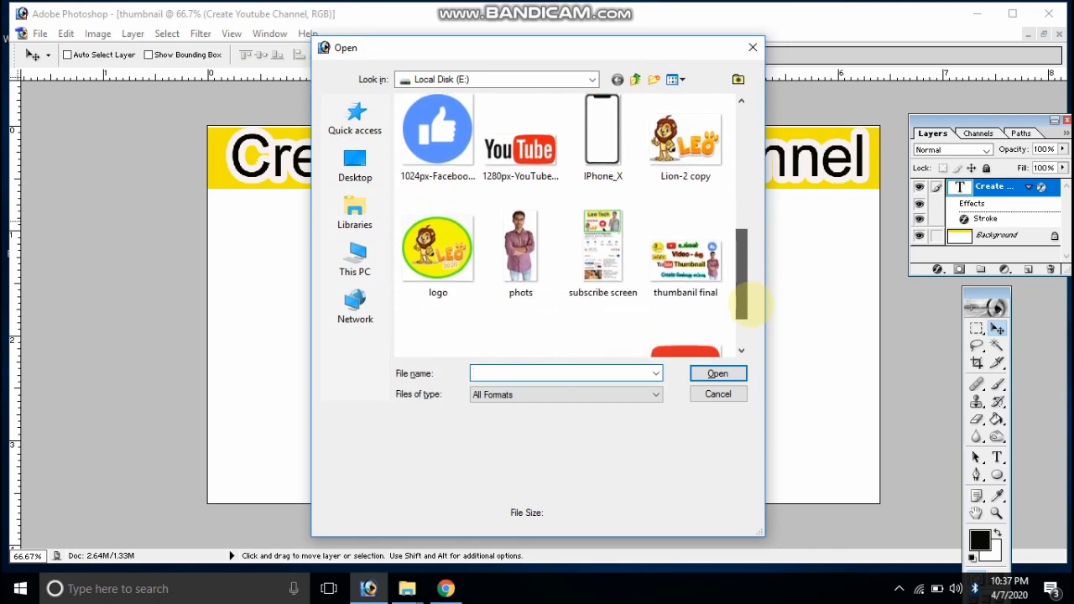
{"action": "left_click", "coordinate": [685, 345]}
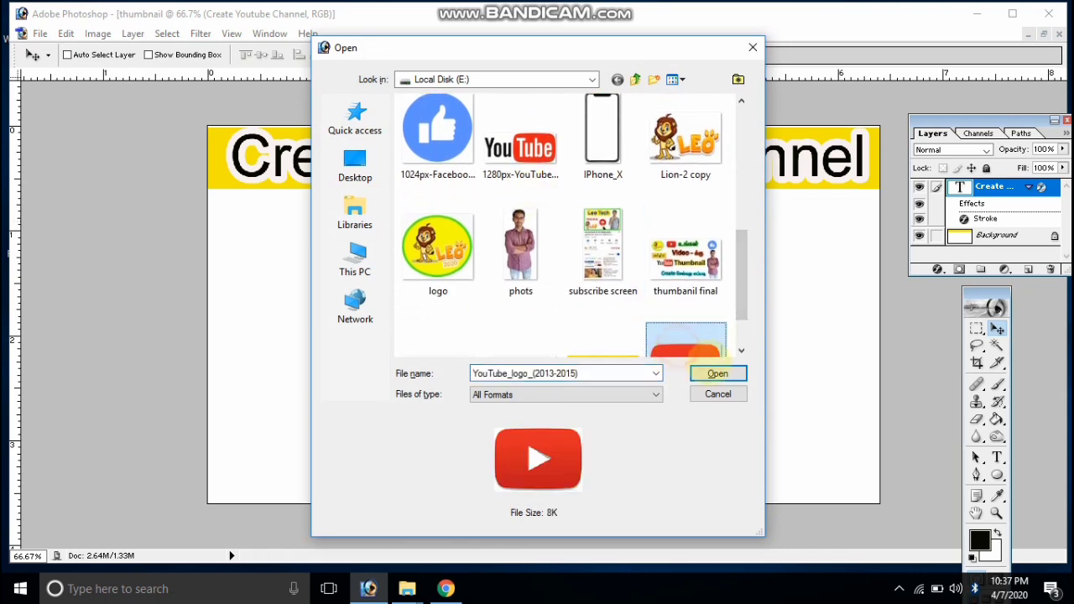
{"action": "left_click", "coordinate": [718, 374]}
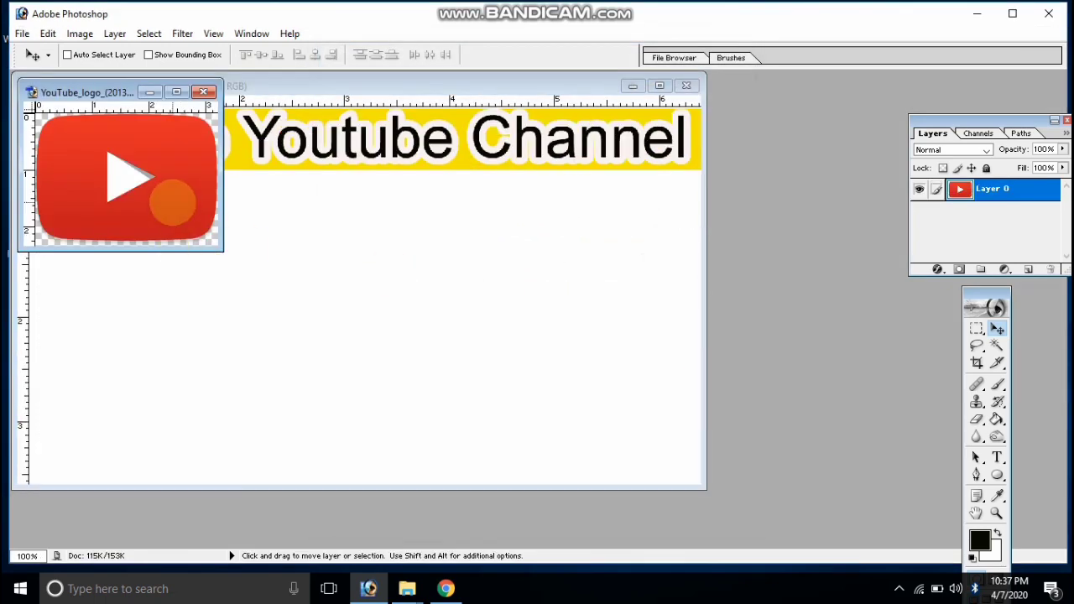
{"action": "left_click_drag", "start_coordinate": [173, 202], "coordinate": [288, 271]}
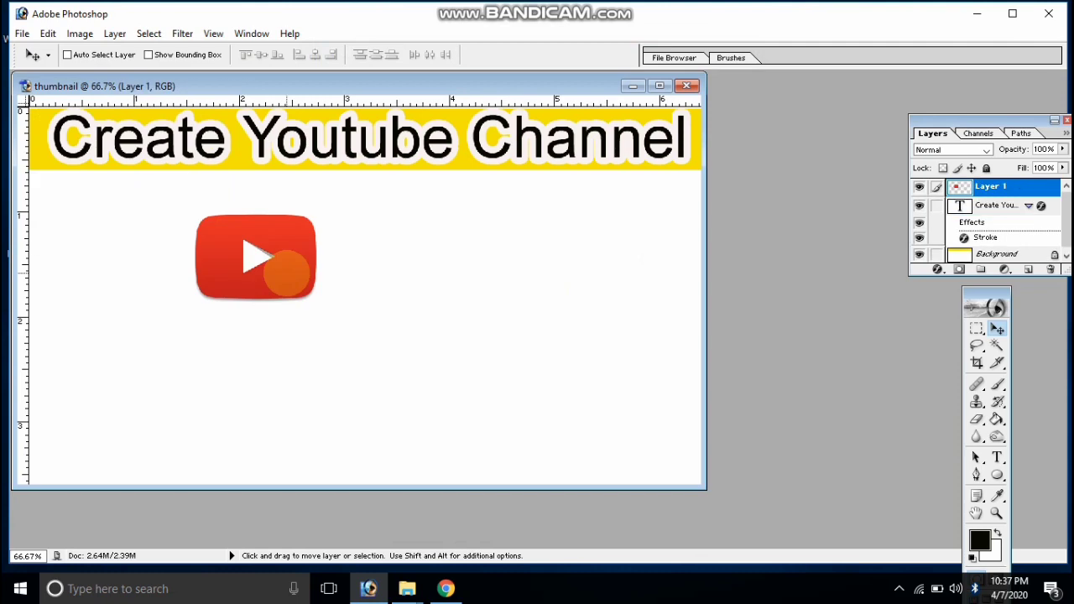
- Open 1280px-YouTube_Logo.svg and drag the wordmark fully inside the thumbnail
{"action": "key", "text": "ctrl+o"}
{"action": "left_click_drag", "start_coordinate": [741, 168], "coordinate": [746, 290]}
{"action": "left_click", "coordinate": [521, 227]}
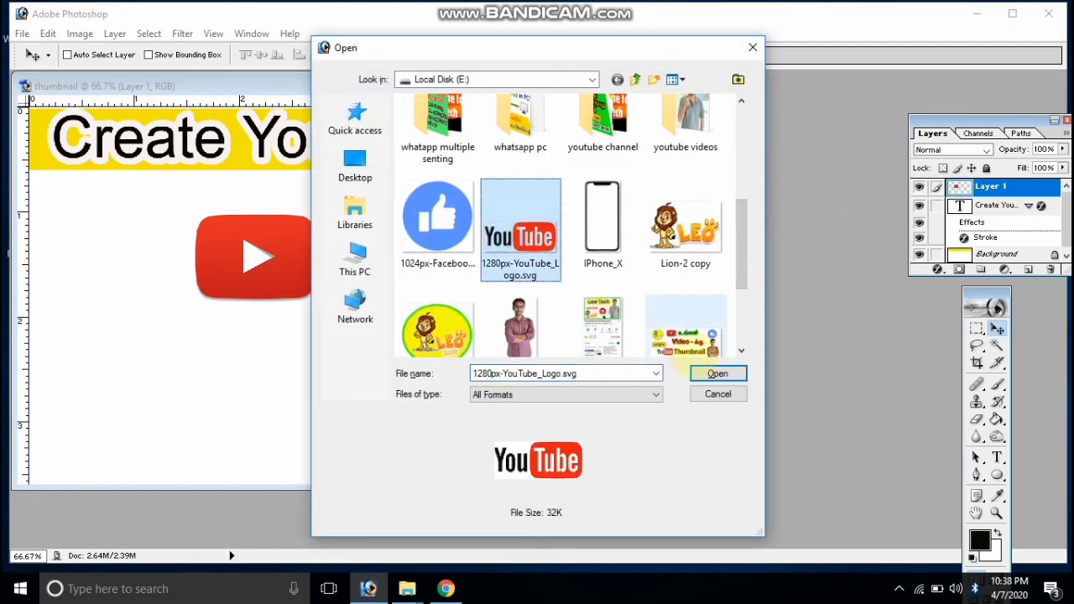
{"action": "left_click", "coordinate": [718, 374]}
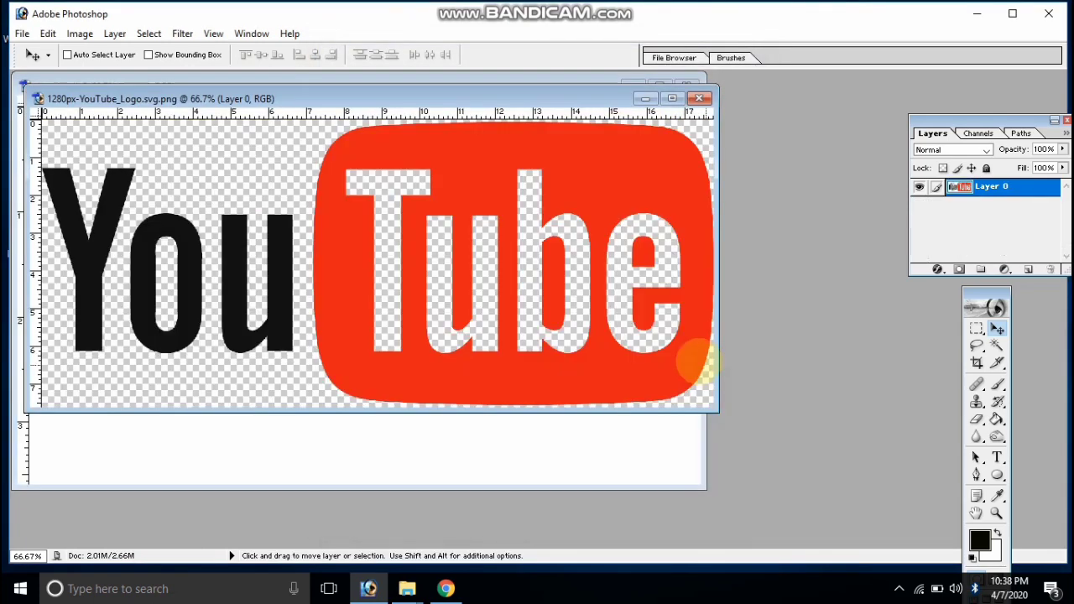
{"action": "left_click_drag", "start_coordinate": [365, 250], "coordinate": [307, 428]}
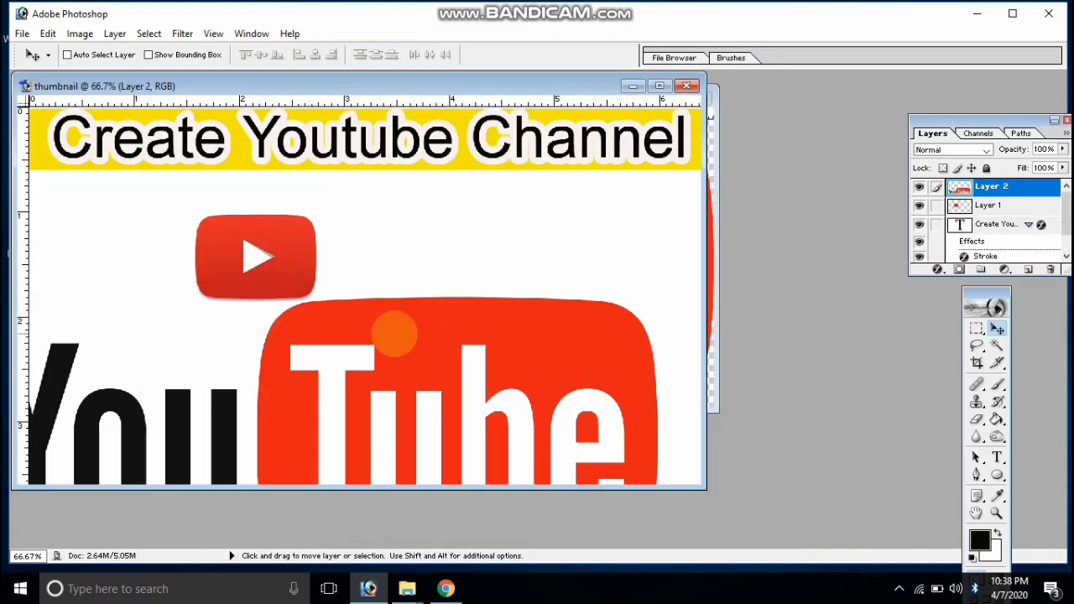
{"action": "left_click_drag", "start_coordinate": [394, 334], "coordinate": [449, 250]}
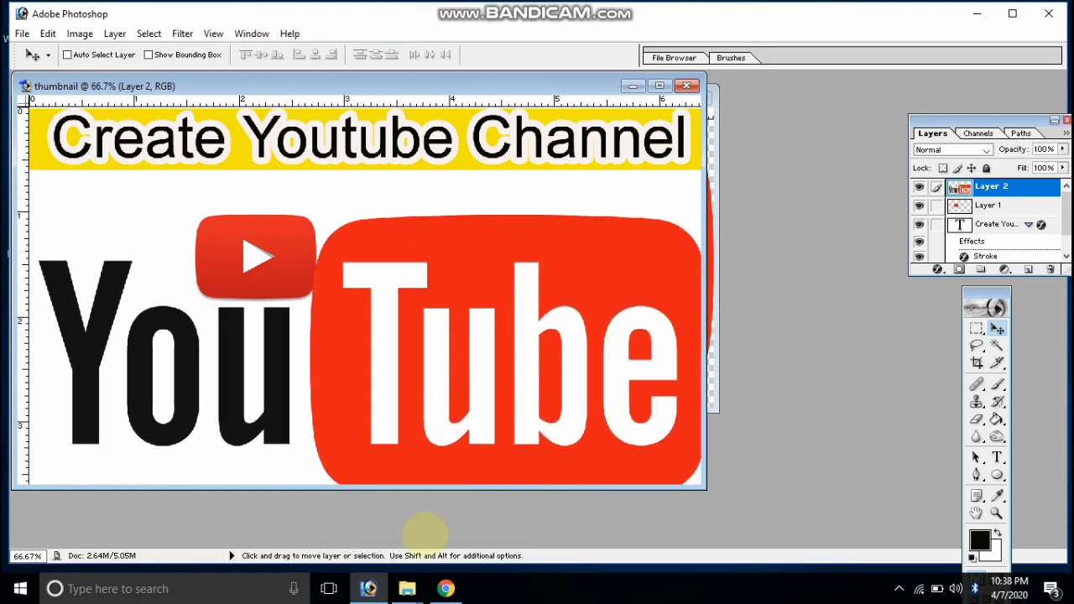
{"action": "mouse_move", "coordinate": [446, 588]}
{"action": "left_click", "coordinate": [466, 533]}
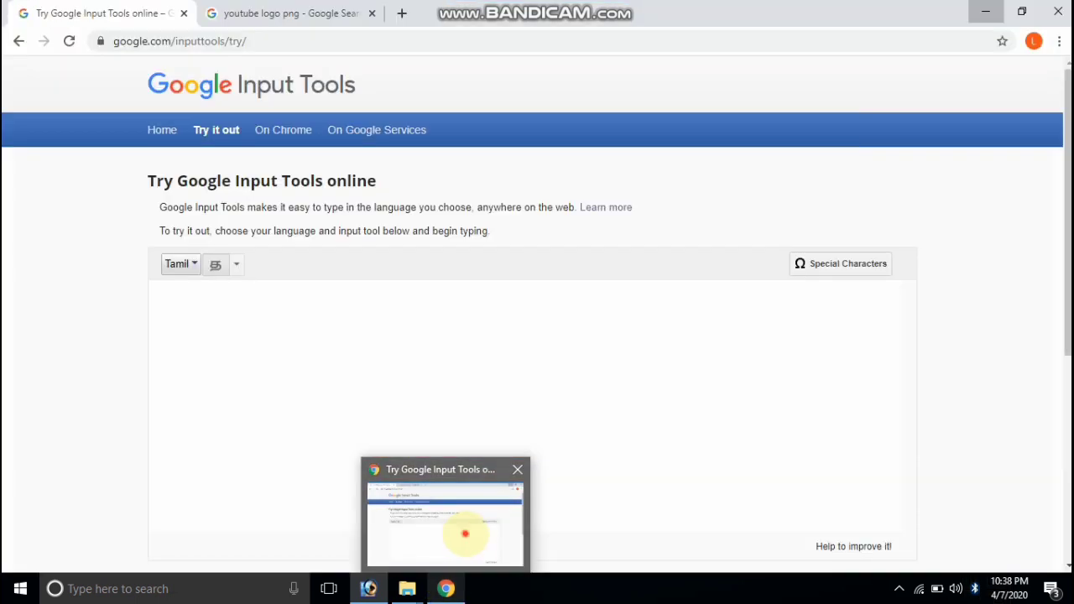
{"action": "left_click", "coordinate": [260, 17]}
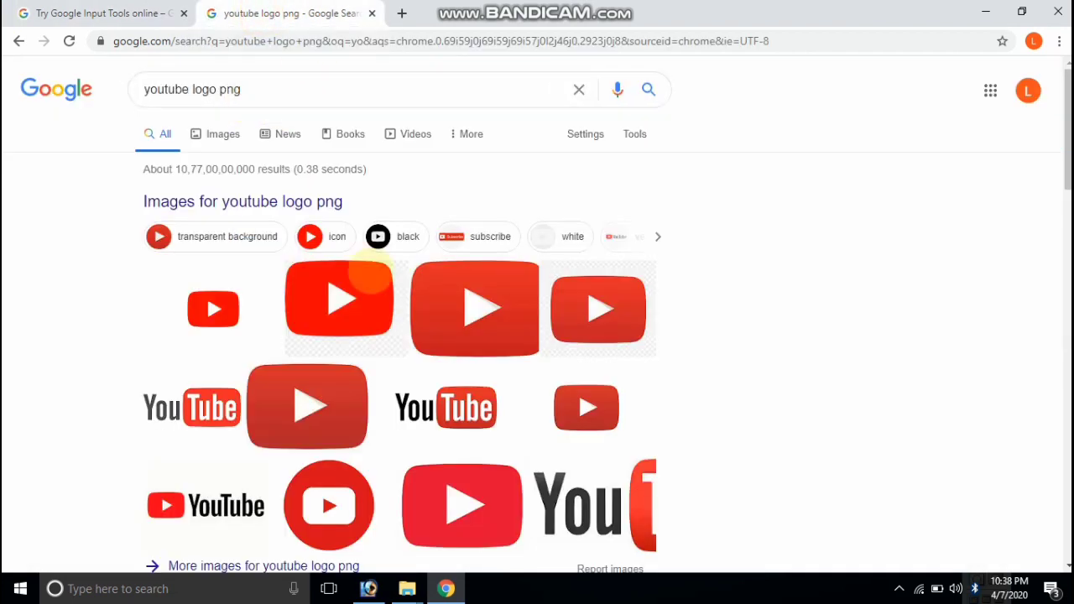
{"action": "left_click", "coordinate": [1065, 183]}
{"action": "left_click_drag", "start_coordinate": [1064, 183], "coordinate": [1065, 189]}
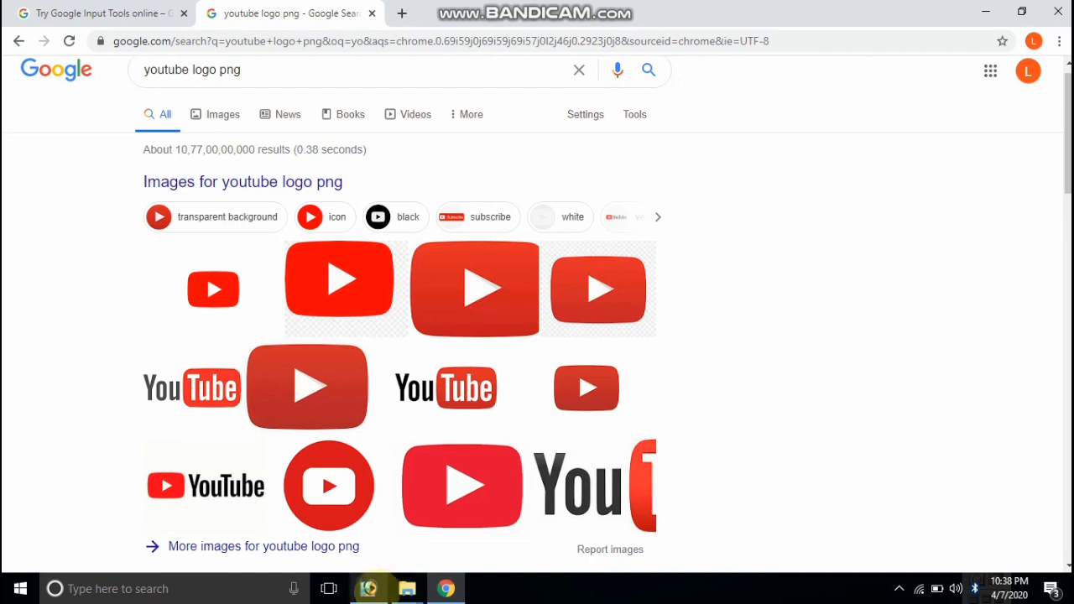
{"action": "left_click", "coordinate": [370, 588]}
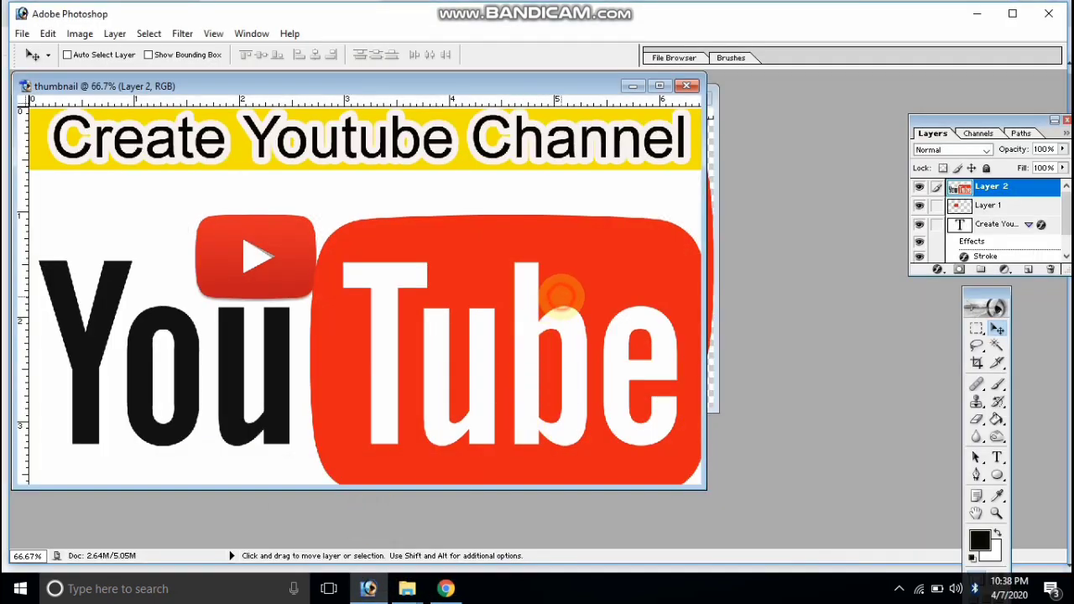
- Scale the YouTube wordmark to about 35% and move it up beside the play button
{"action": "left_click_drag", "start_coordinate": [561, 296], "coordinate": [554, 277]}
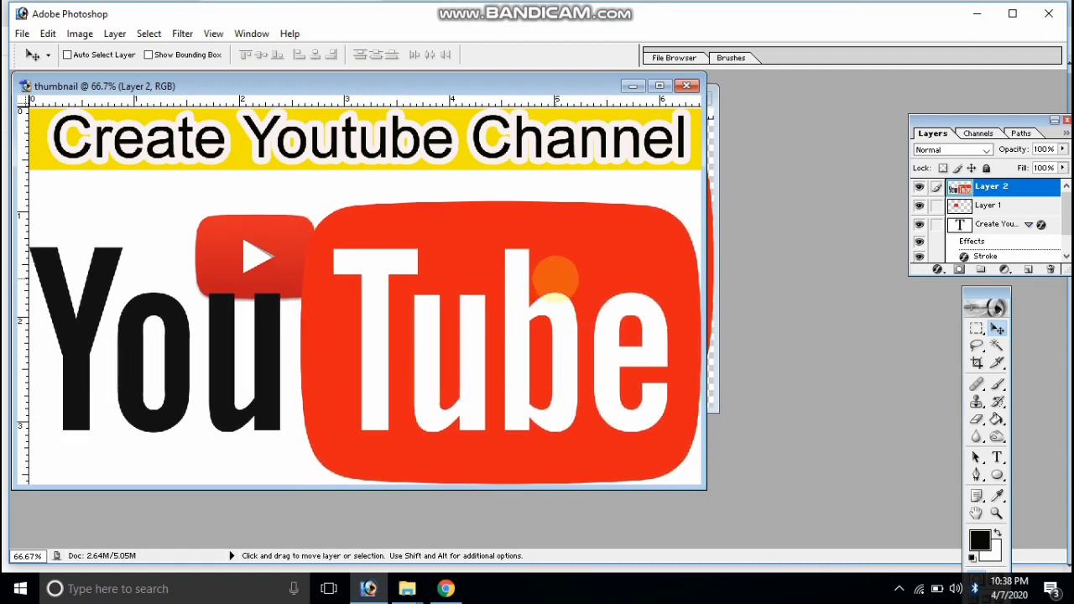
{"action": "key", "text": "ctrl+t"}
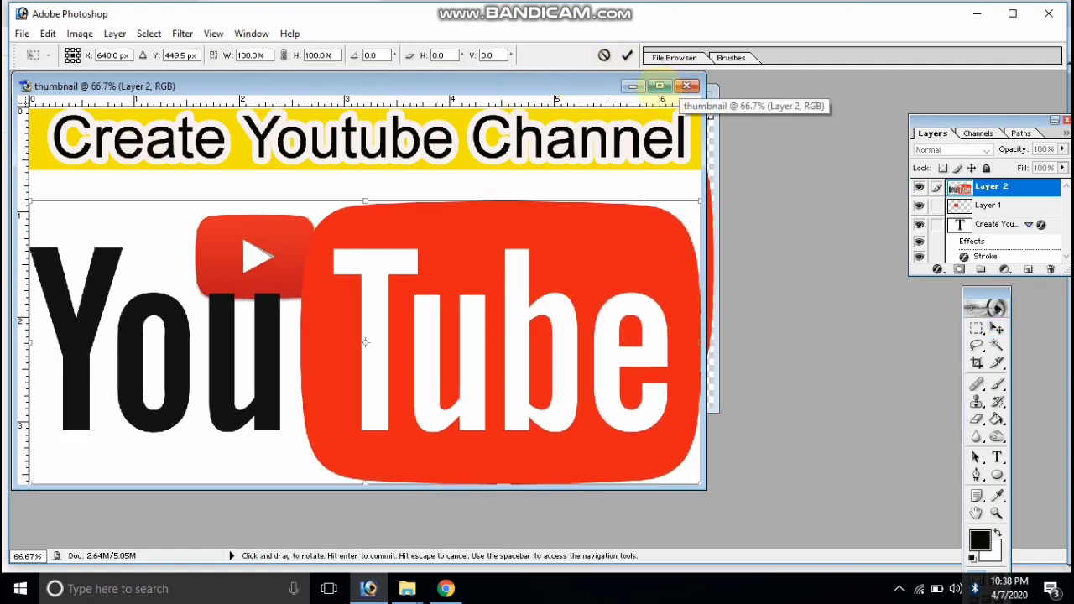
{"action": "left_click", "coordinate": [660, 85]}
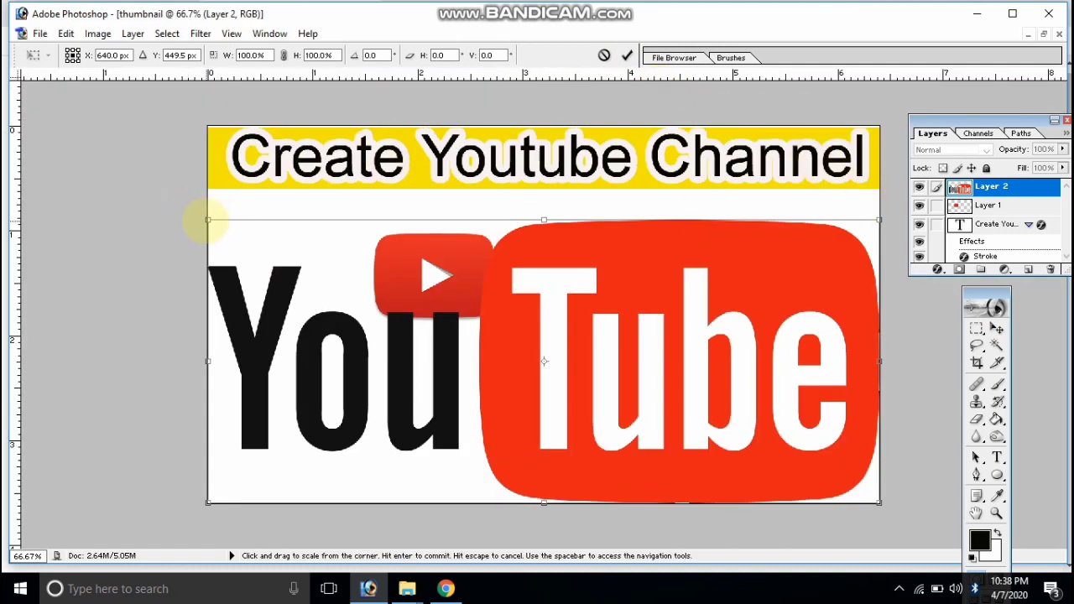
{"action": "left_click_drag", "start_coordinate": [209, 220], "coordinate": [442, 319]}
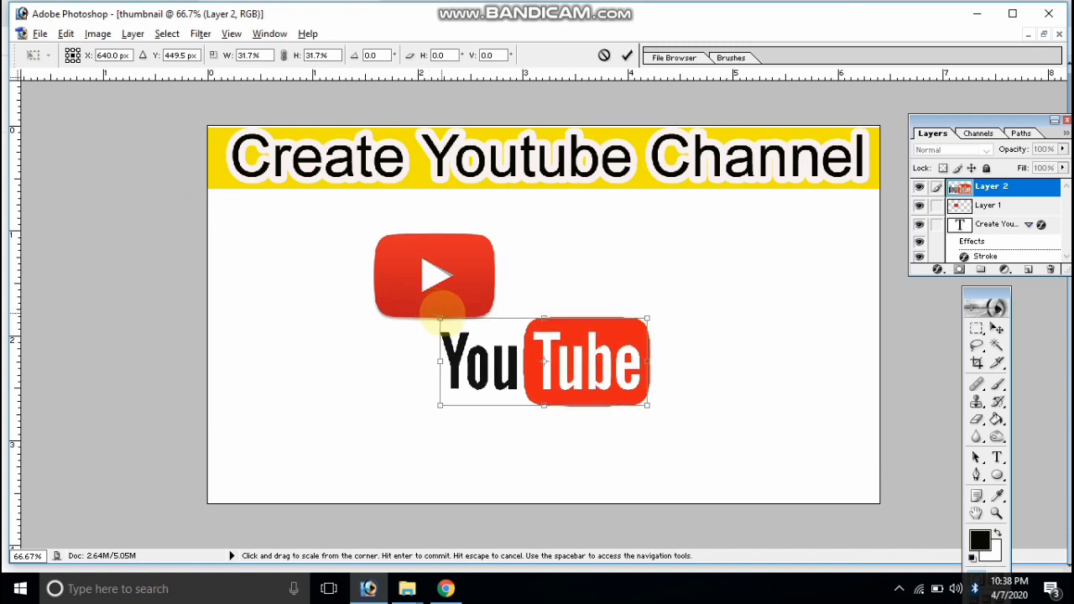
{"action": "left_click_drag", "start_coordinate": [596, 373], "coordinate": [658, 264]}
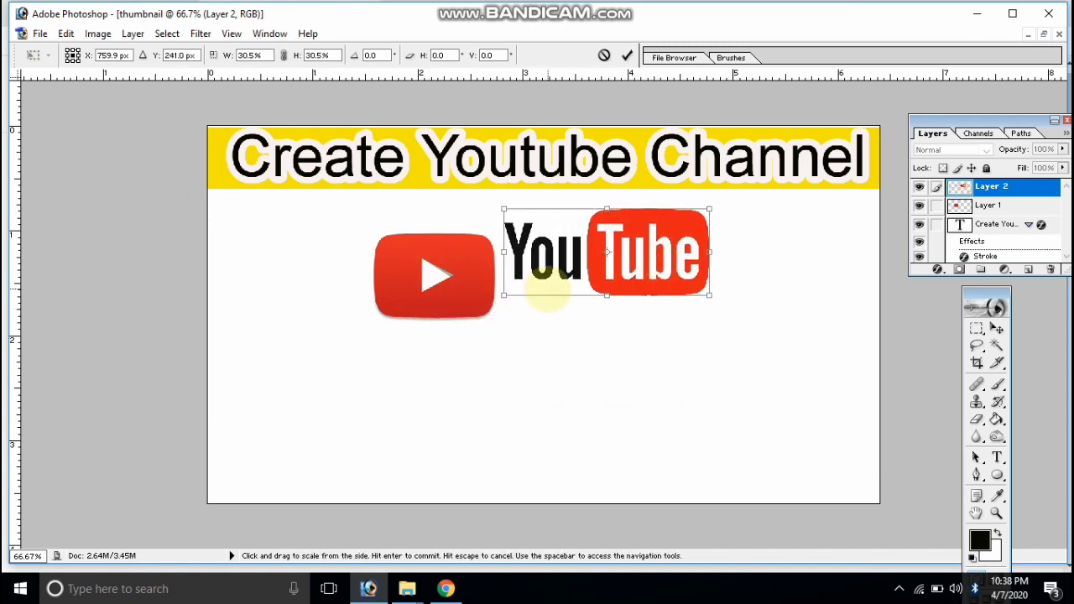
{"action": "key", "text": "Return"}
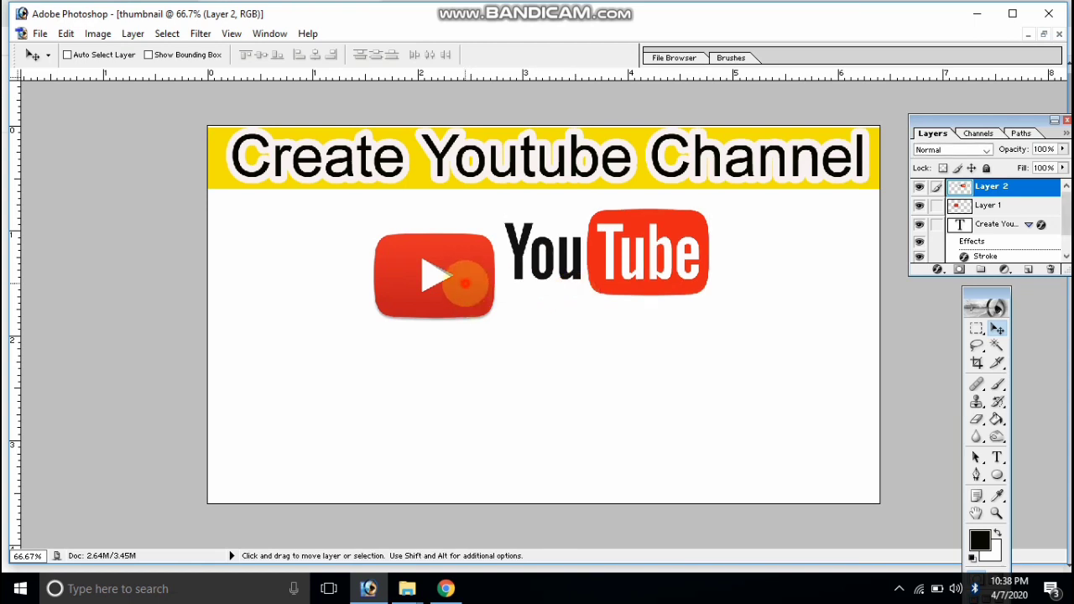
- Shrink the play button to about 74.8% and nudge the wordmark into line with it
{"action": "right_click", "coordinate": [464, 283]}
{"action": "left_click", "coordinate": [483, 293]}
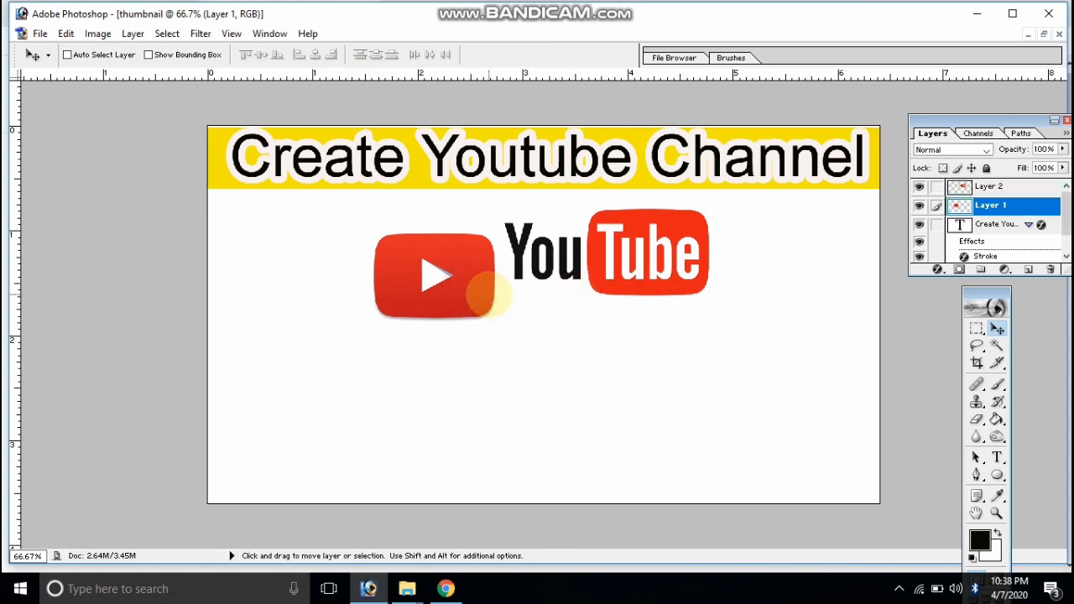
{"action": "key", "text": "ctrl+t"}
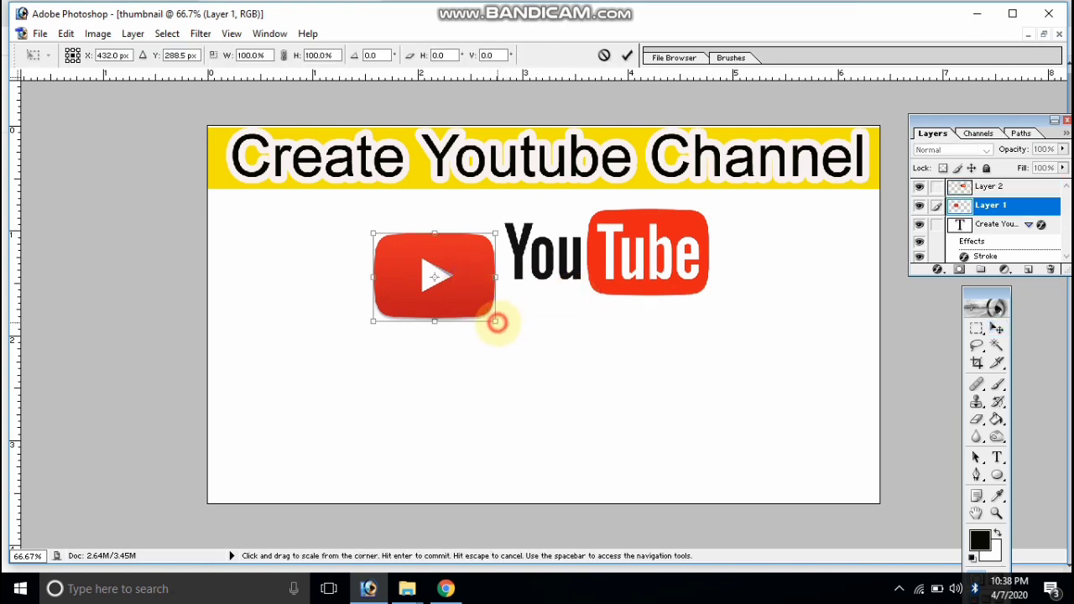
{"action": "mouse_move", "coordinate": [495, 319]}
{"action": "left_mouse_down"}
{"action": "mouse_move", "coordinate": [466, 299]}
{"action": "mouse_move", "coordinate": [468, 261]}
{"action": "left_mouse_up"}
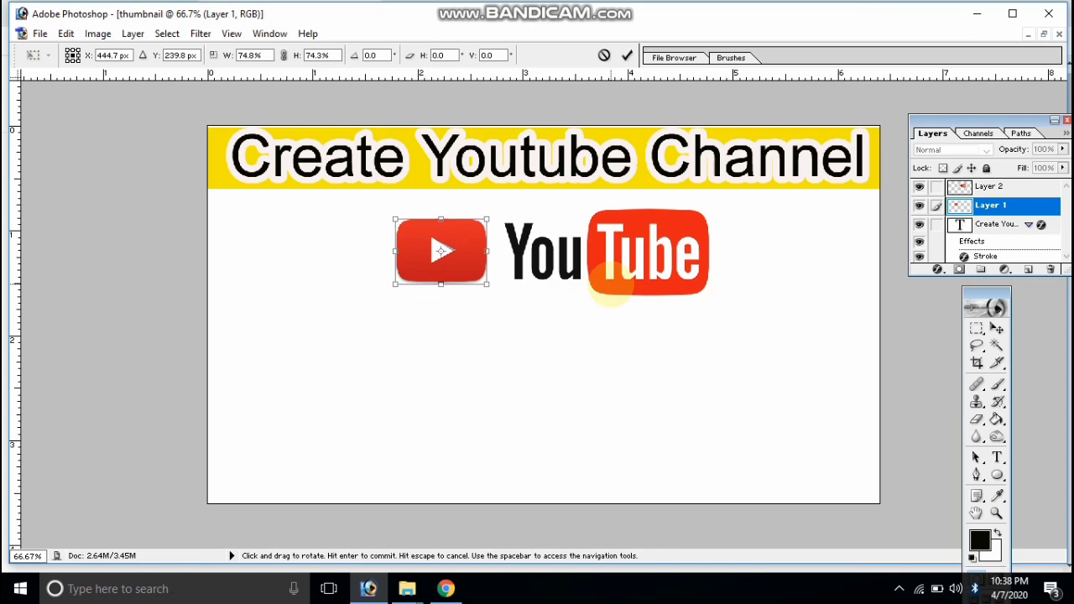
{"action": "key", "text": "Return"}
{"action": "right_click", "coordinate": [610, 285]}
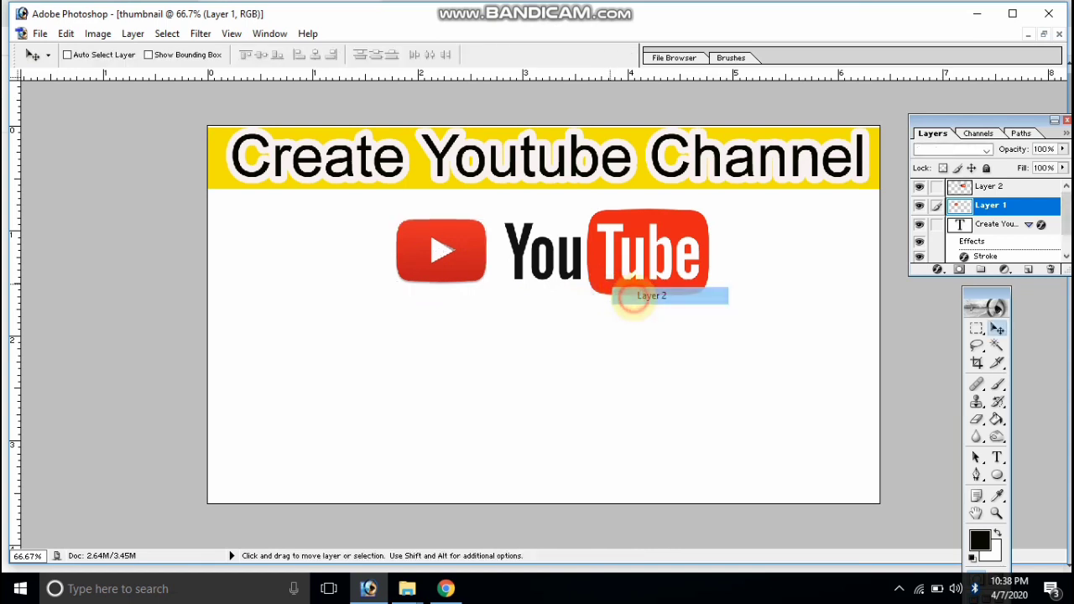
{"action": "left_click", "coordinate": [630, 292]}
{"action": "left_click_drag", "start_coordinate": [634, 301], "coordinate": [630, 293]}
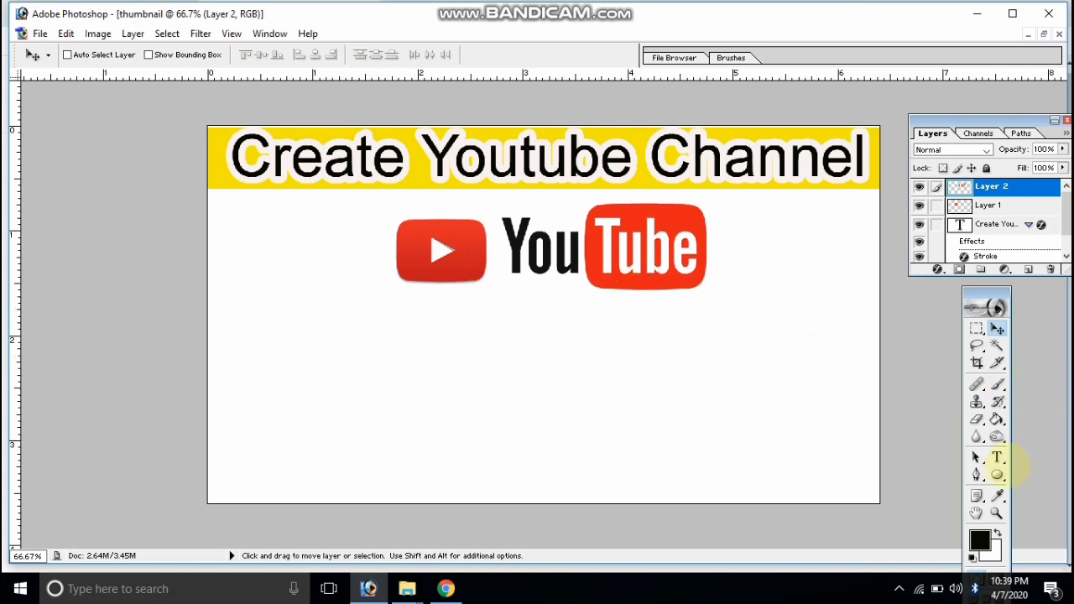
- Start a SuNagRaj text layer just below the YouTube logos
{"action": "left_click", "coordinate": [997, 458]}
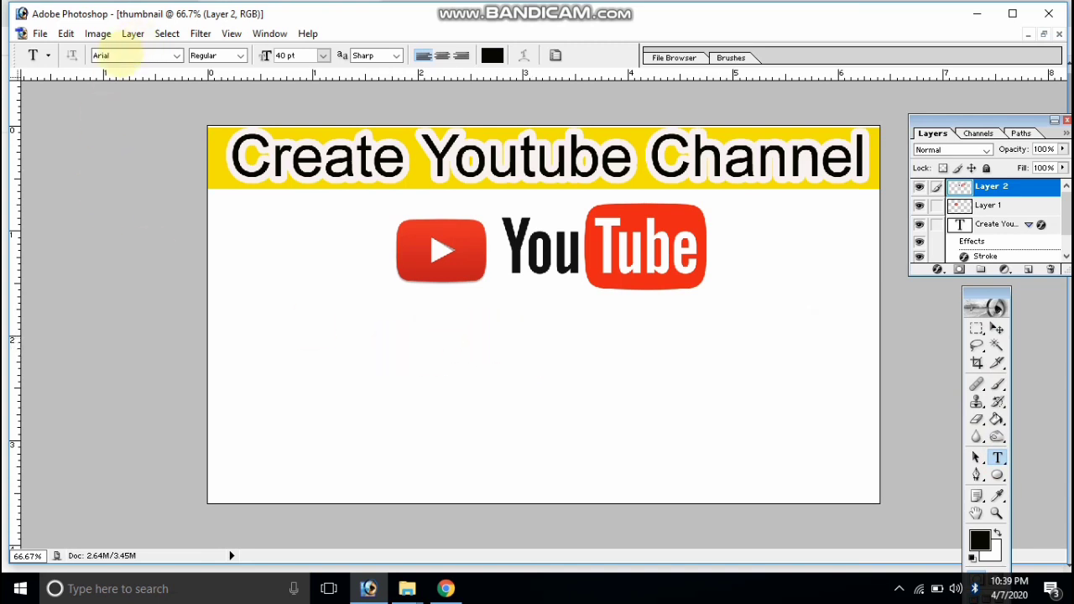
{"action": "left_click", "coordinate": [120, 56]}
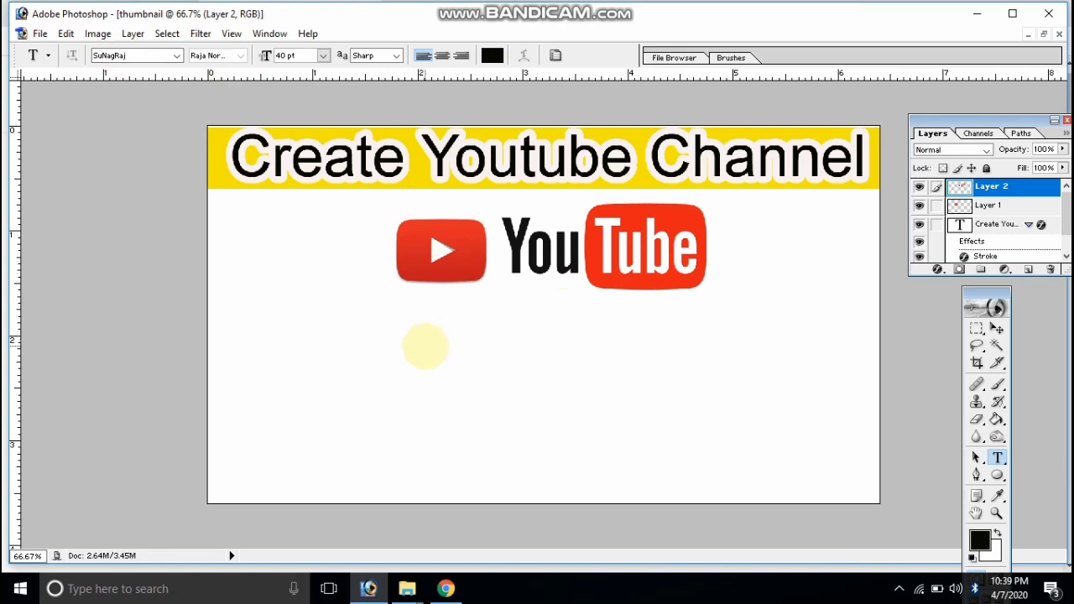
{"action": "left_click", "coordinate": [426, 347]}
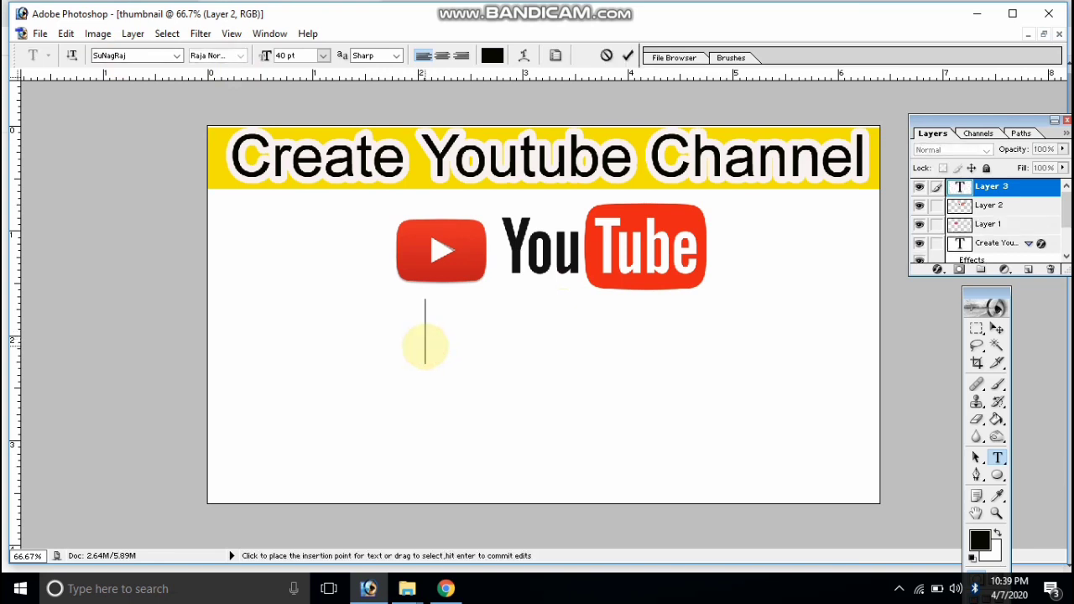
- Type the Tamil title beginning 'சேனல் தொடங்குவது' and shift it to fit inside the canvas
{"action": "type", "text": "c"}
{"action": "key", "text": "BackSpace"}
{"action": "type", "text": "c"}
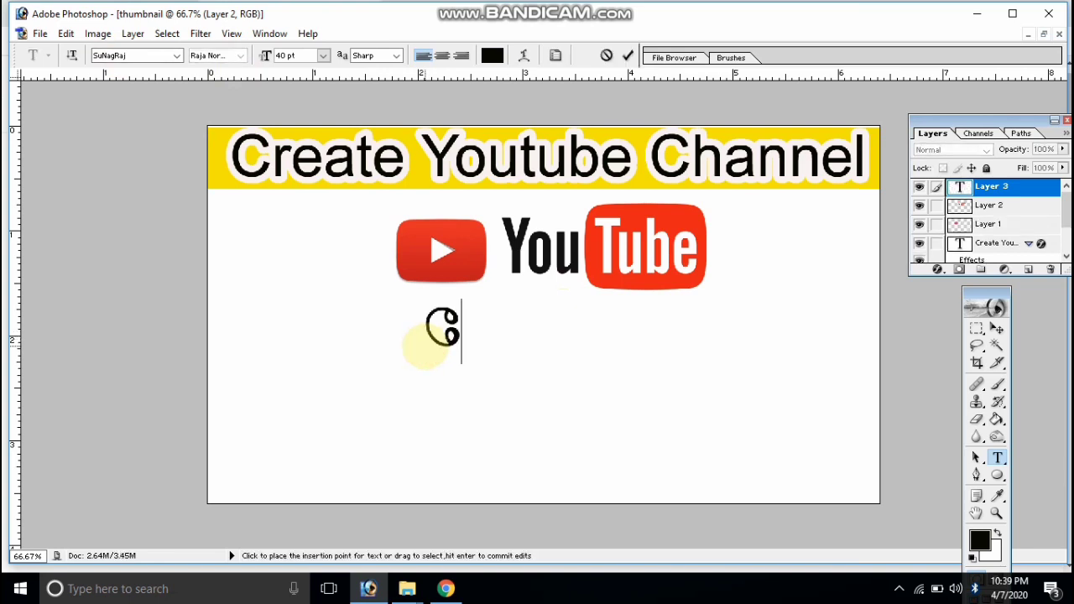
{"action": "type", "text": "t"}
{"action": "key", "text": "BackSpace"}
{"action": "type", "text": "y"}
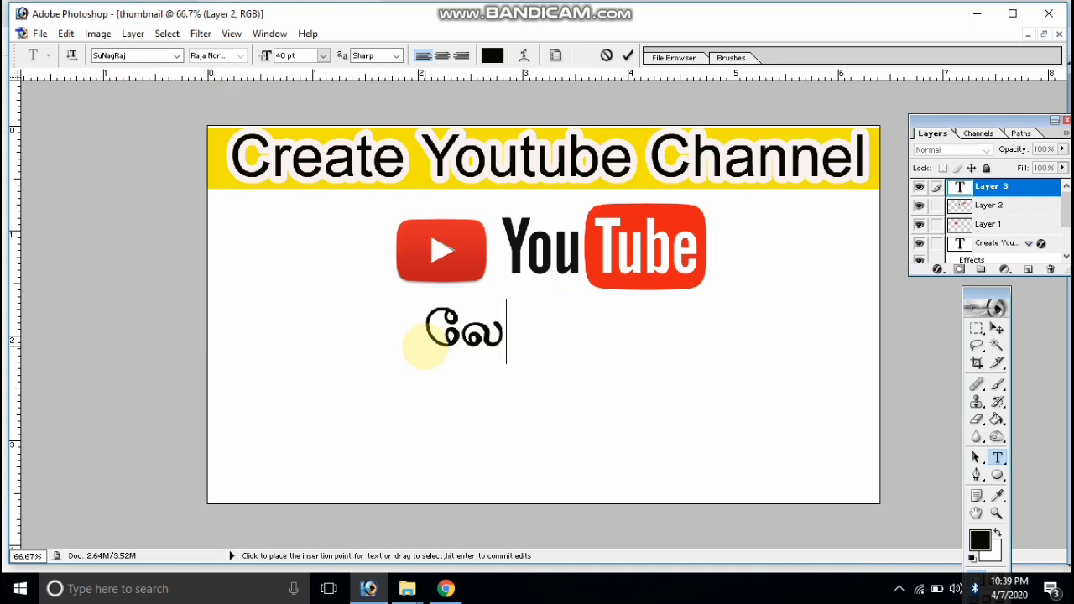
{"action": "key", "text": "BackSpace"}
{"action": "type", "text": "rd"}
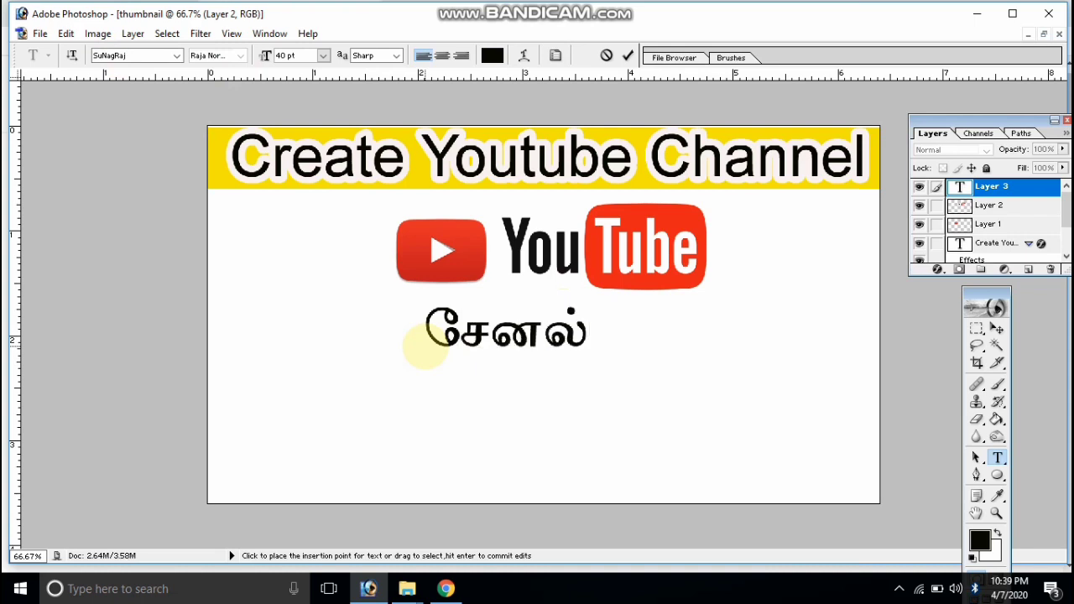
{"action": "type", "text": " gk"}
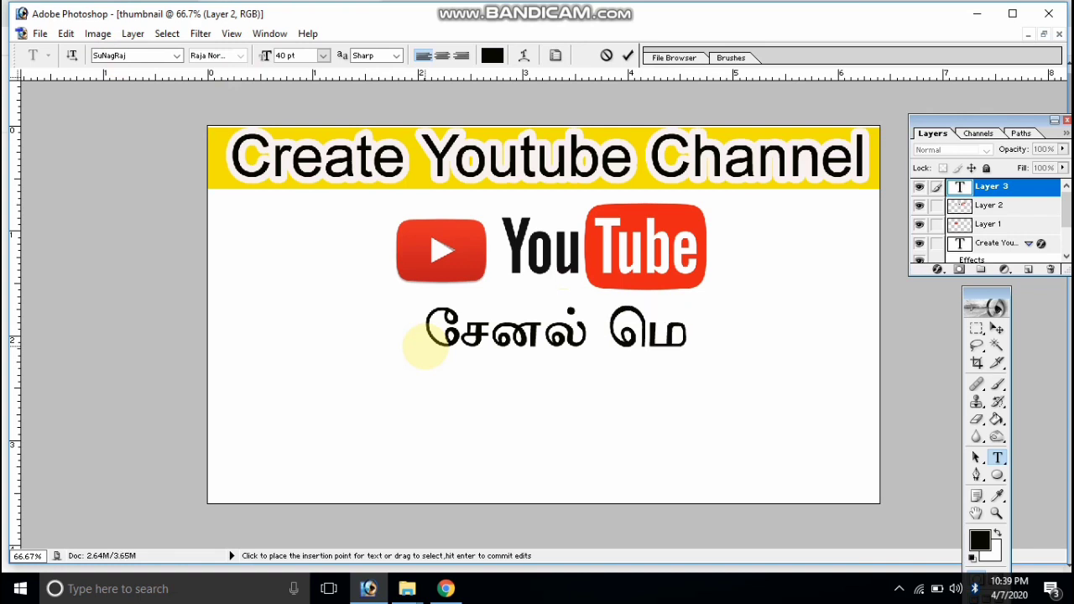
{"action": "key", "text": "BackSpace"}
{"action": "type", "text": "j"}
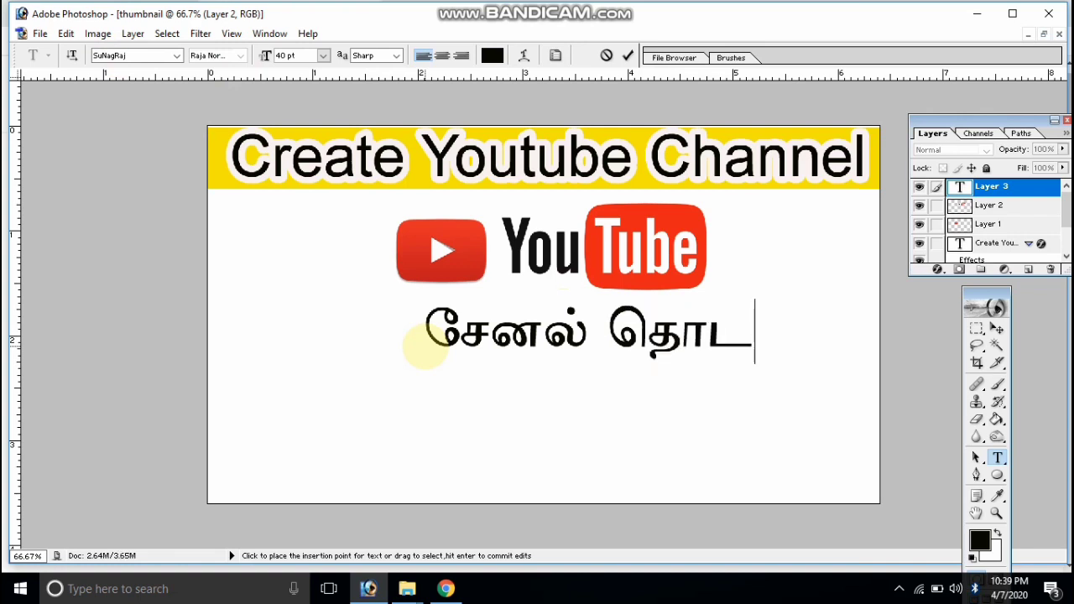
{"action": "type", "text": "b"}
{"action": "type", "text": "J"}
{"action": "key", "text": "BackSpace"}
{"action": "type", "text": "F"}
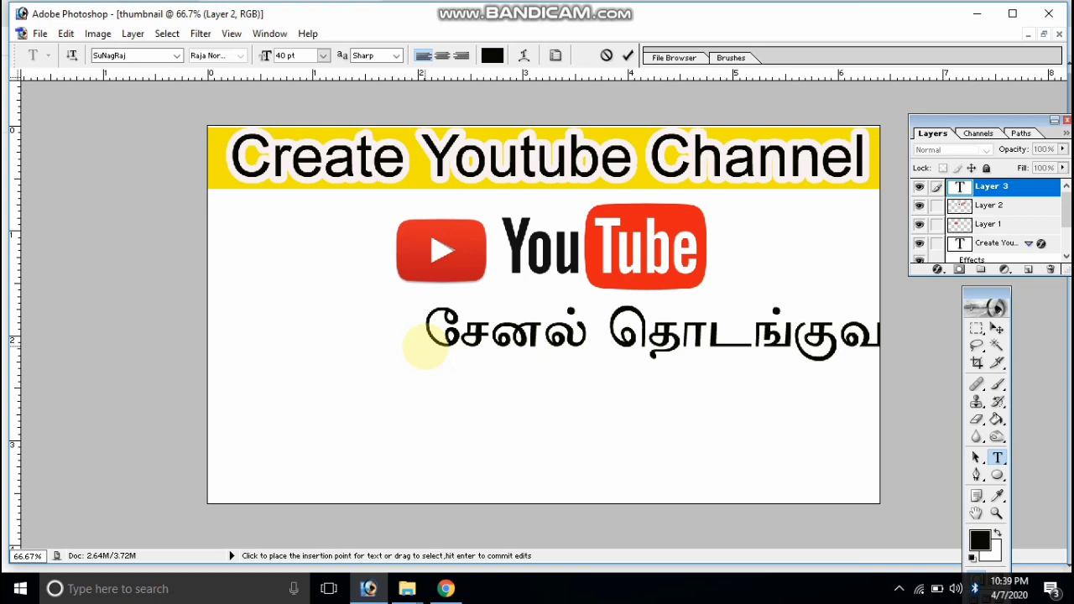
{"action": "left_click_drag", "start_coordinate": [532, 403], "coordinate": [336, 392]}
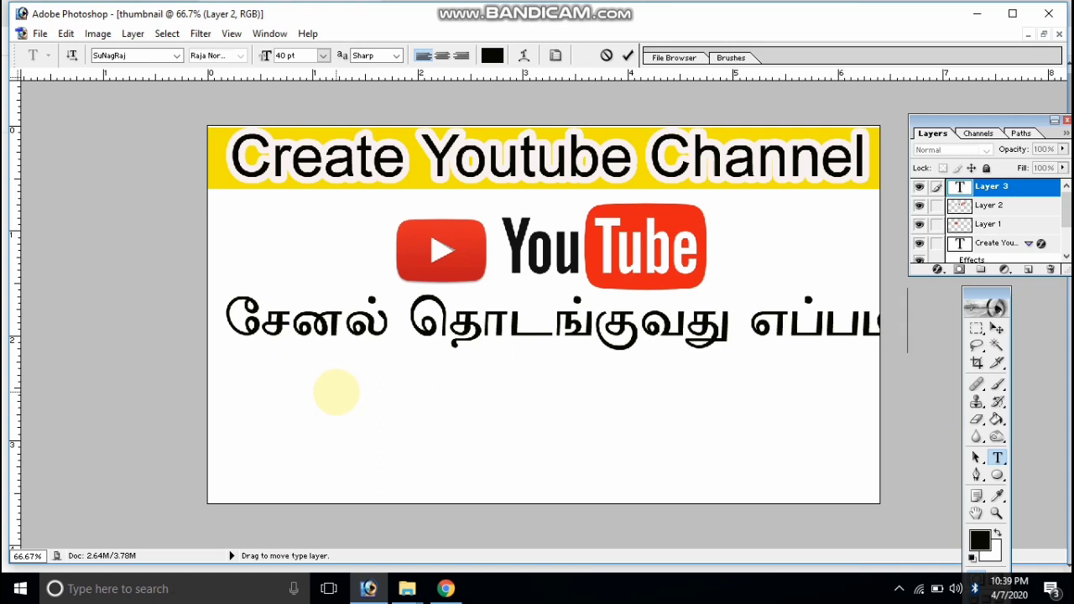
{"action": "mouse_move", "coordinate": [568, 395]}
{"action": "left_mouse_down"}
{"action": "mouse_move", "coordinate": [633, 406]}
{"action": "mouse_move", "coordinate": [614, 380]}
{"action": "left_mouse_up"}
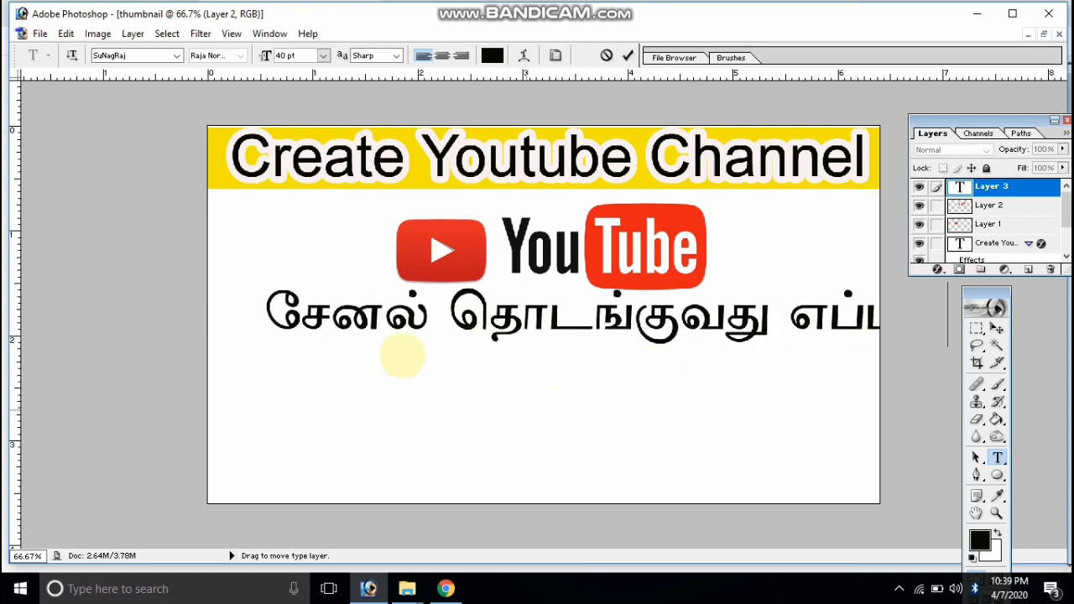
- Break the Tamil text into three lines: சேனல், தொடங்குவது, எப்படி
{"action": "left_click", "coordinate": [998, 329]}
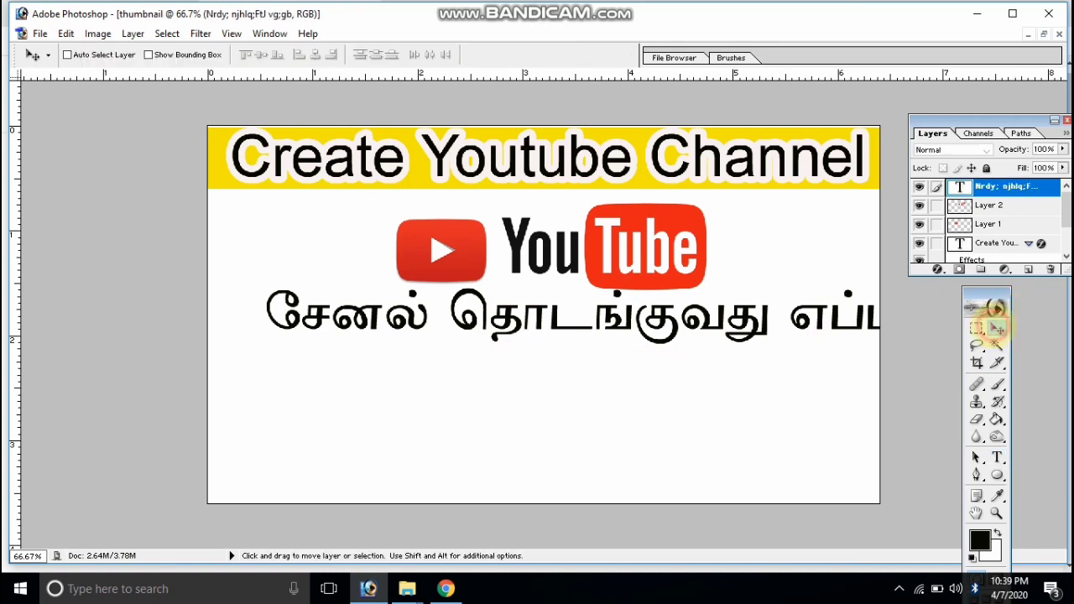
{"action": "left_click", "coordinate": [997, 457]}
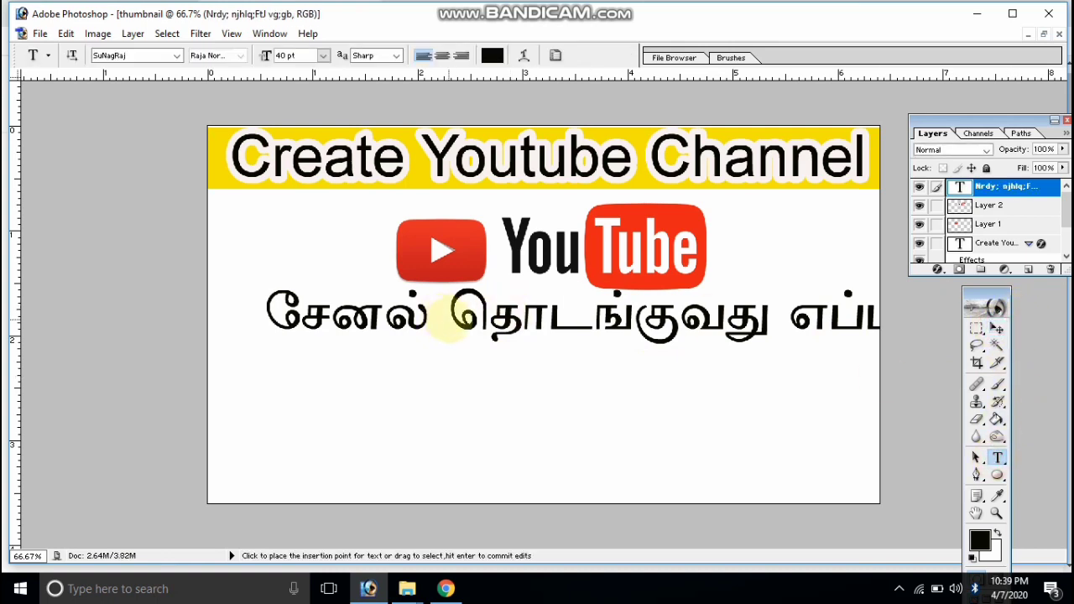
{"action": "left_click", "coordinate": [451, 317]}
{"action": "key", "text": "Return"}
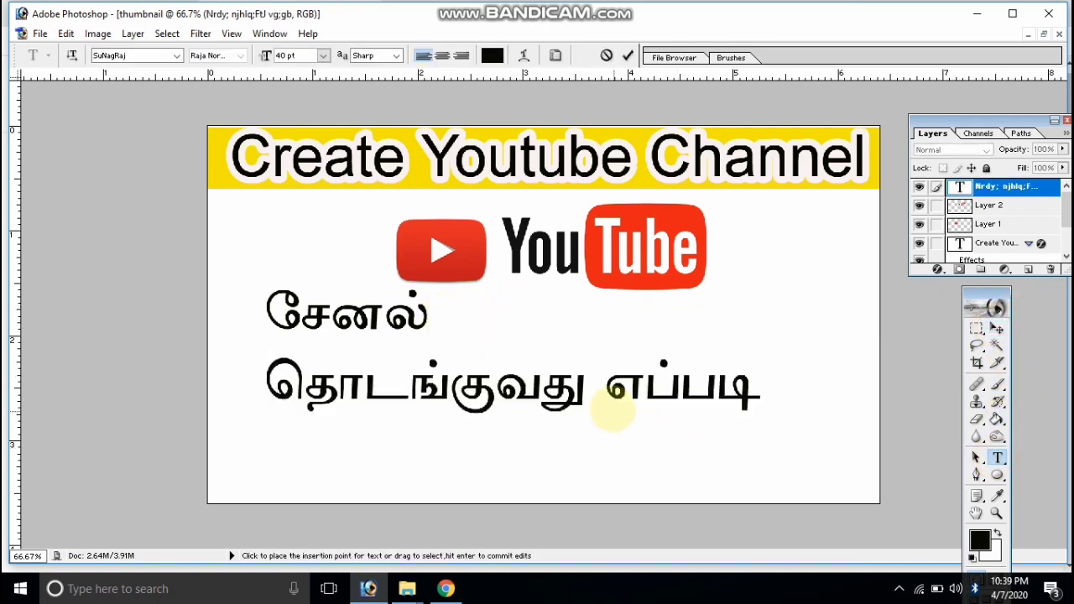
{"action": "left_click", "coordinate": [601, 395]}
{"action": "key", "text": "Return"}
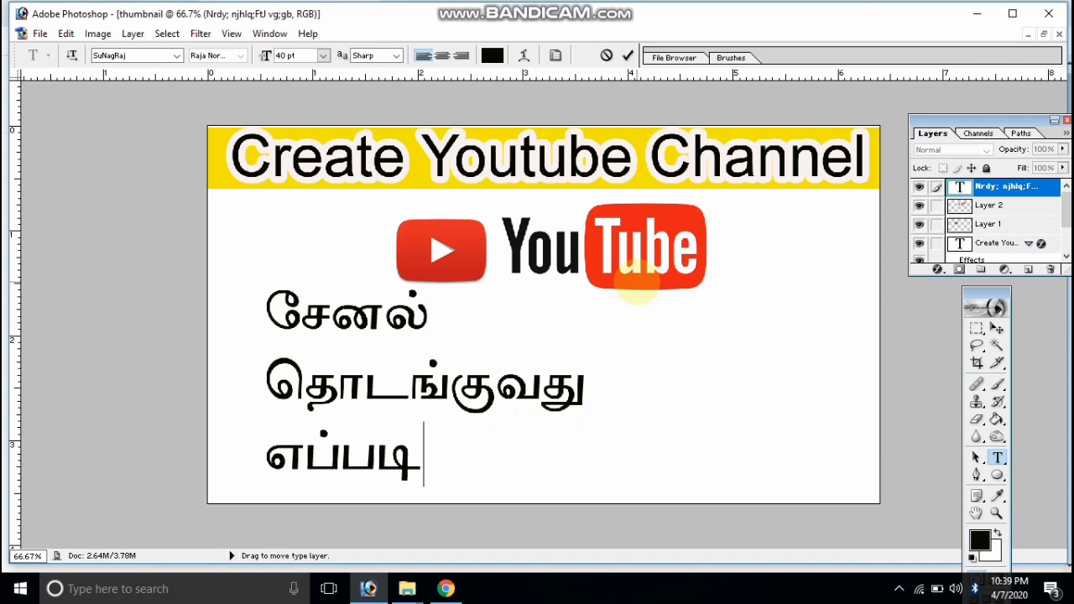
{"action": "right_click", "coordinate": [640, 284]}
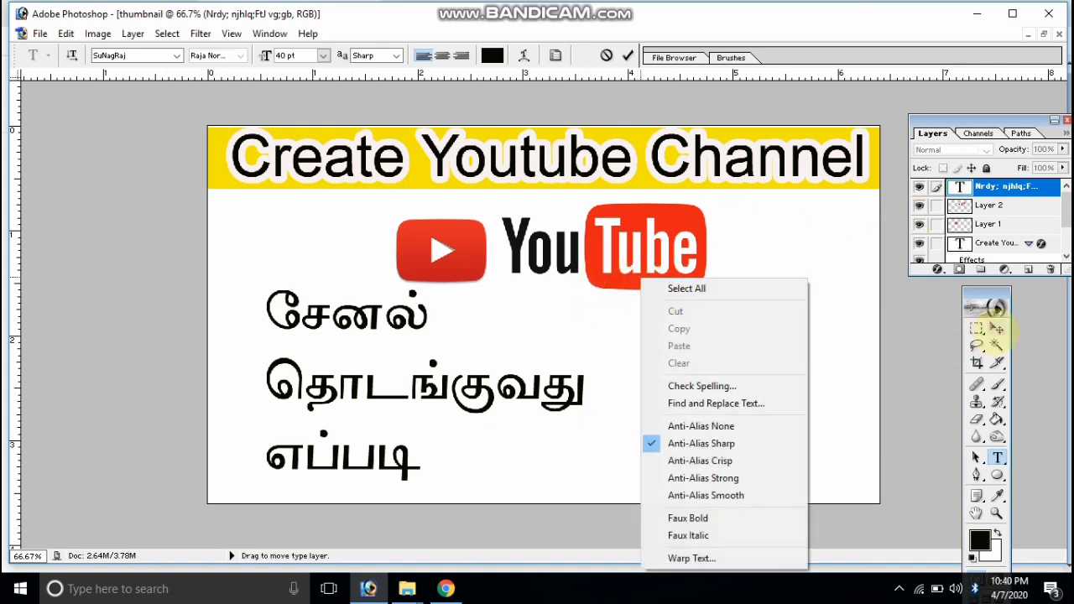
{"action": "left_click", "coordinate": [1001, 332]}
{"action": "right_click", "coordinate": [657, 276]}
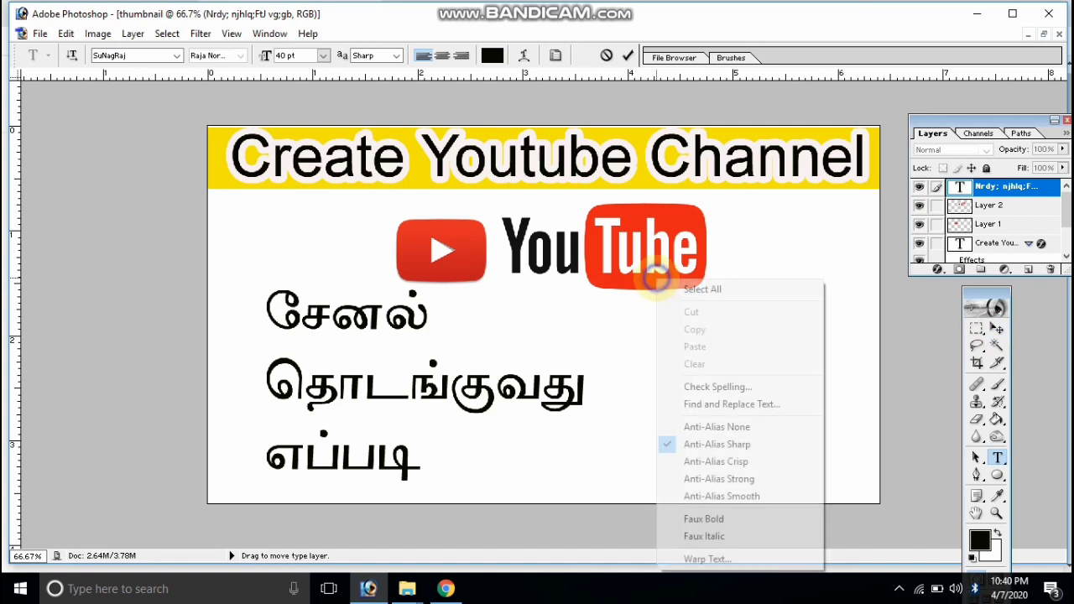
{"action": "left_click", "coordinate": [814, 217]}
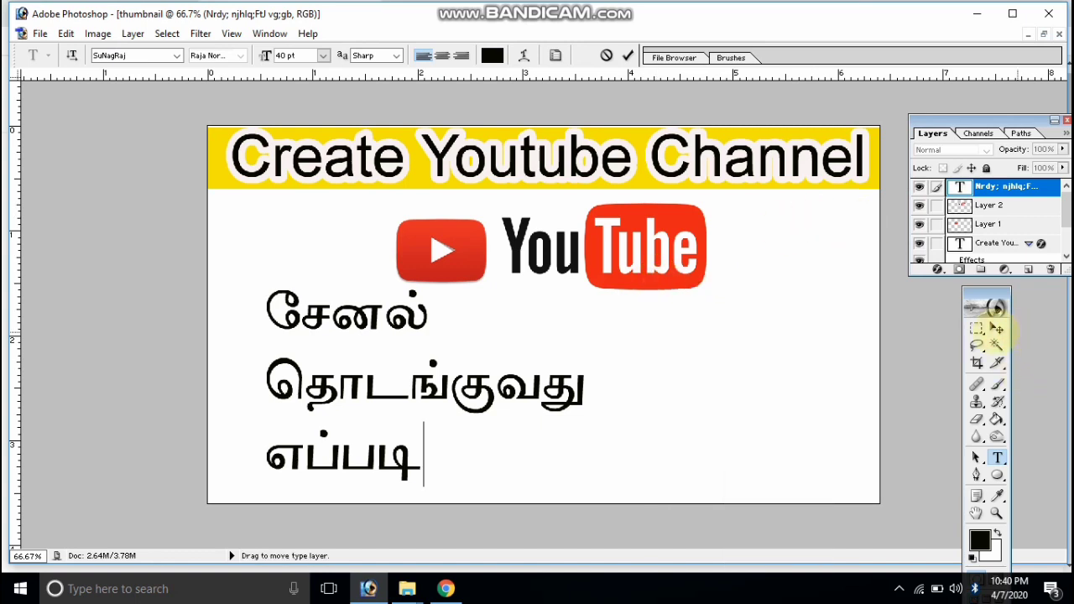
{"action": "left_click", "coordinate": [997, 329]}
- Shrink the YouTube wordmark to 78% and scale down the play-button logo
{"action": "right_click", "coordinate": [643, 265]}
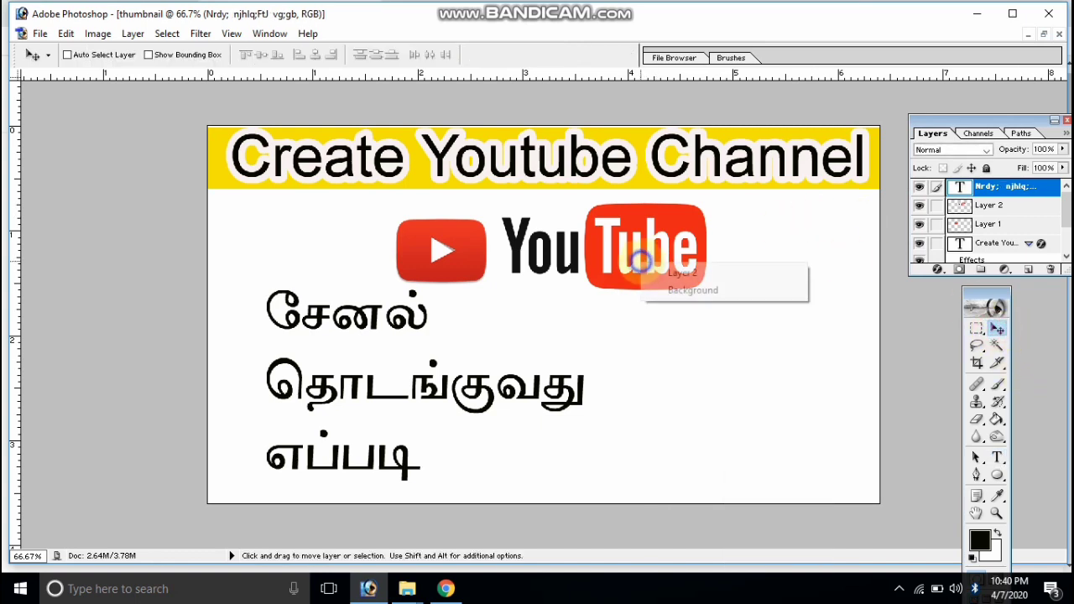
{"action": "left_click", "coordinate": [658, 272]}
{"action": "key", "text": "ctrl+t"}
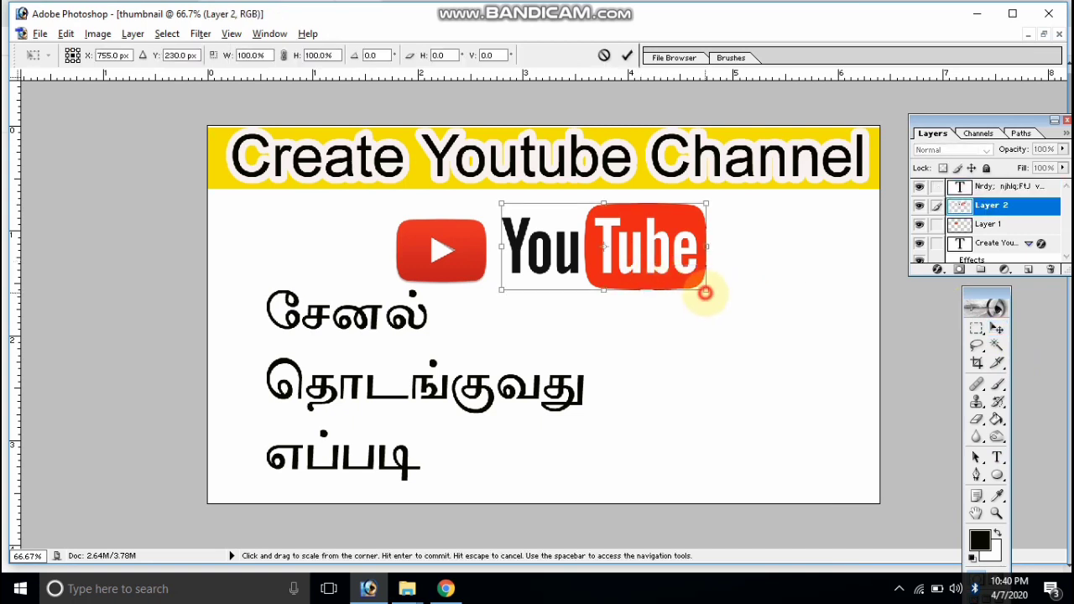
{"action": "left_click_drag", "start_coordinate": [705, 293], "coordinate": [685, 281]}
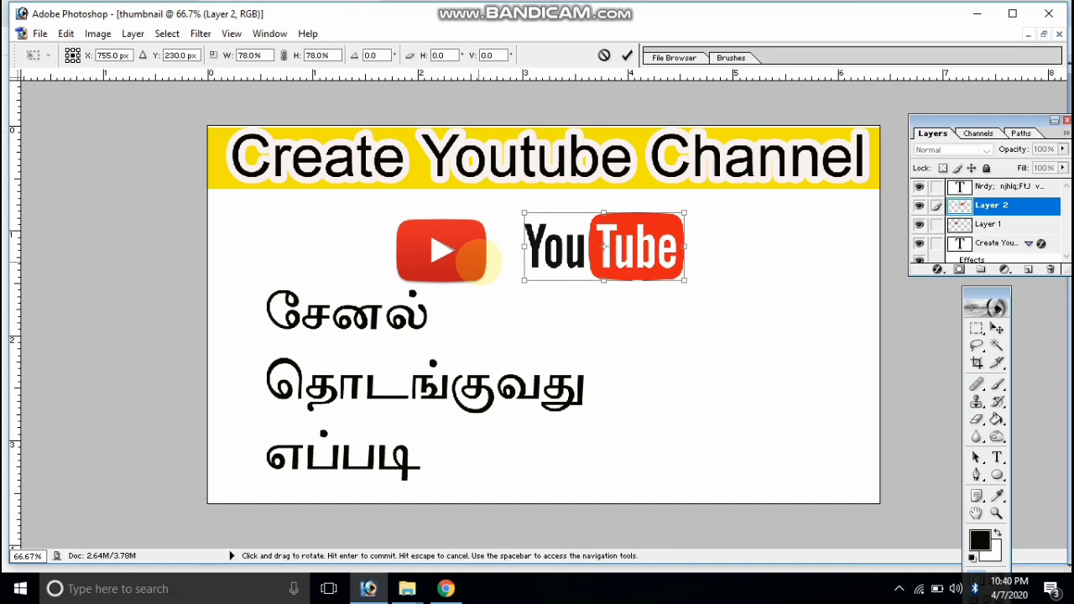
{"action": "key", "text": "Return"}
{"action": "right_click", "coordinate": [475, 261]}
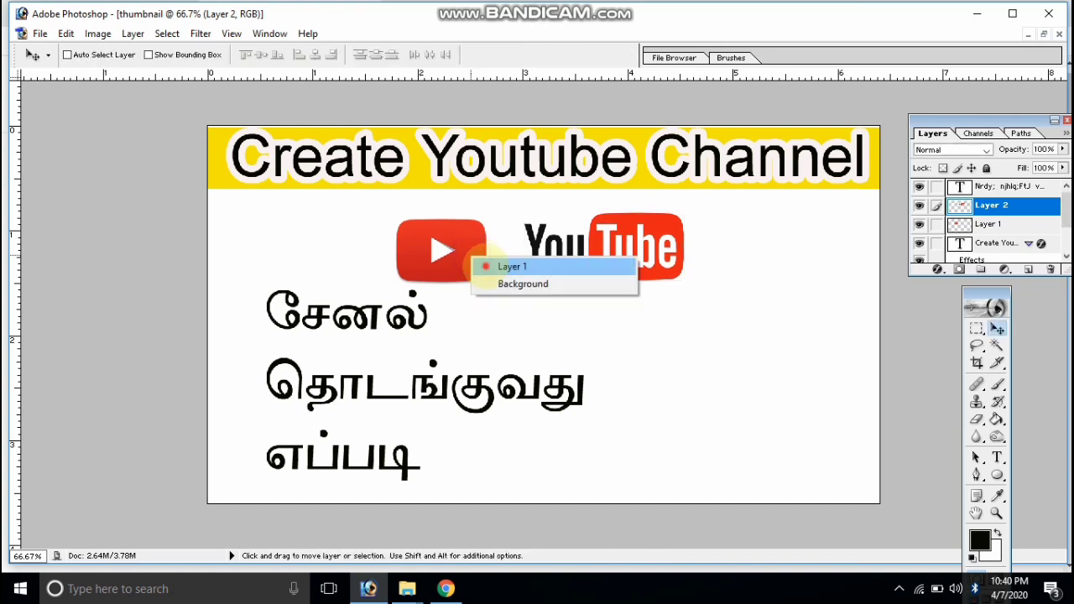
{"action": "left_click", "coordinate": [483, 266]}
{"action": "key", "text": "ctrl+t"}
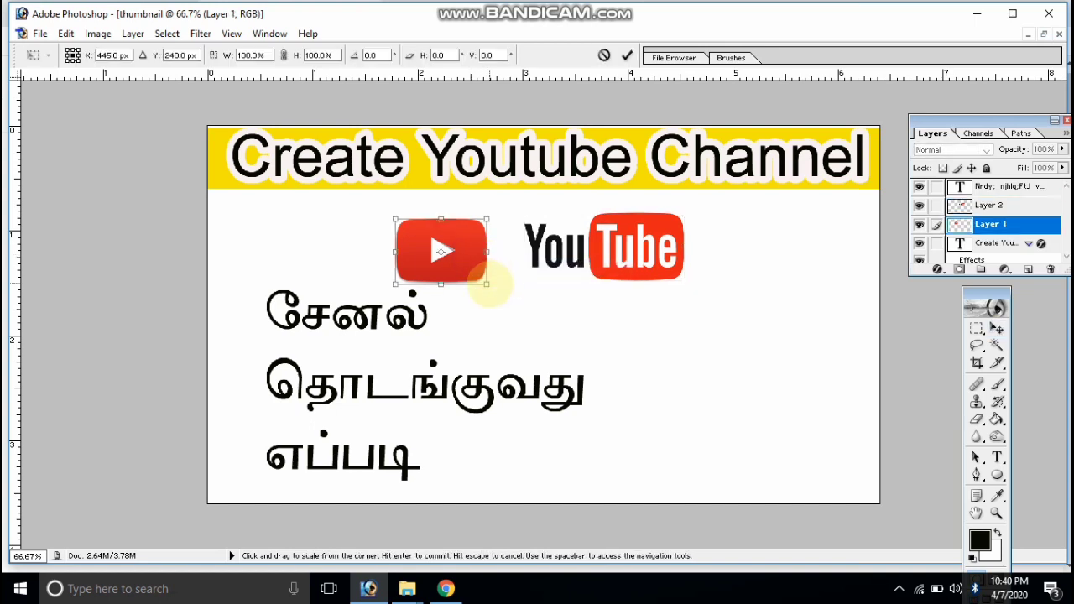
{"action": "left_click_drag", "start_coordinate": [487, 283], "coordinate": [472, 265]}
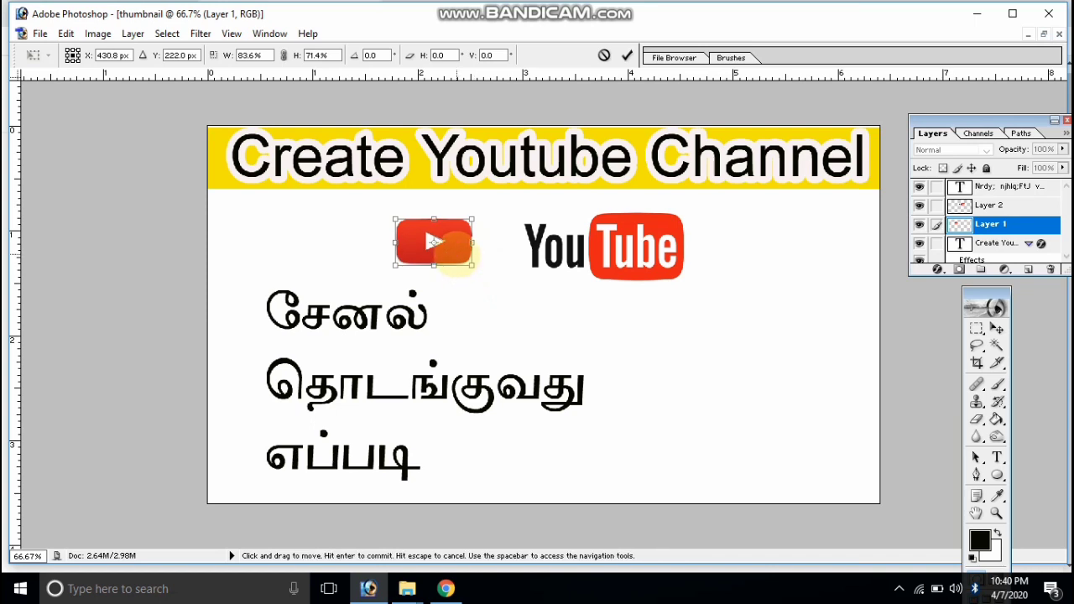
{"action": "key", "text": "Return"}
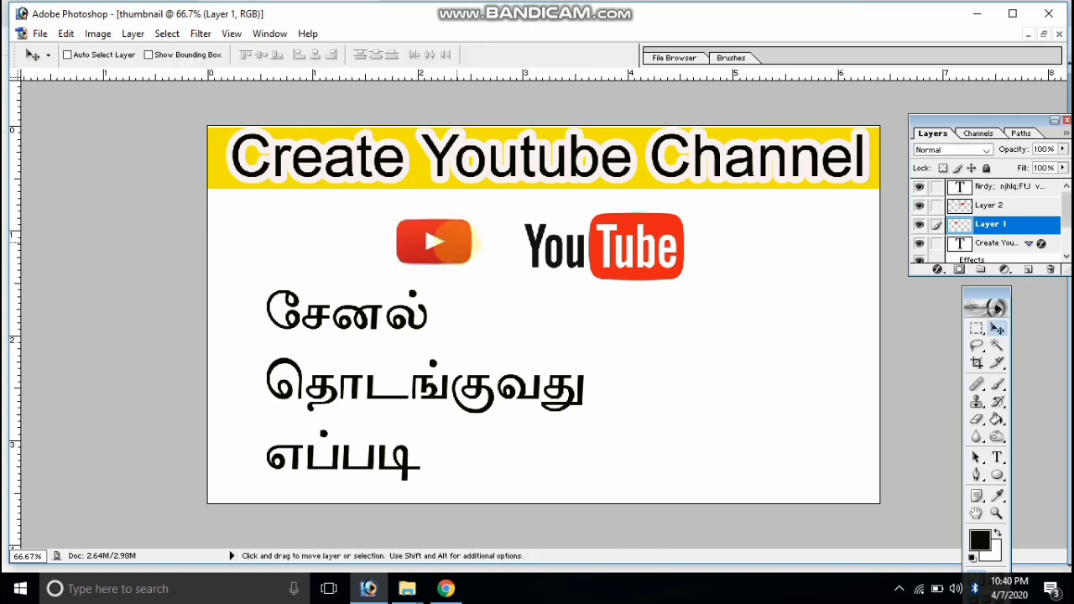
- Move the play button under the title band, the wordmark beside it, and the Tamil text toward centre
{"action": "left_click_drag", "start_coordinate": [453, 243], "coordinate": [460, 219]}
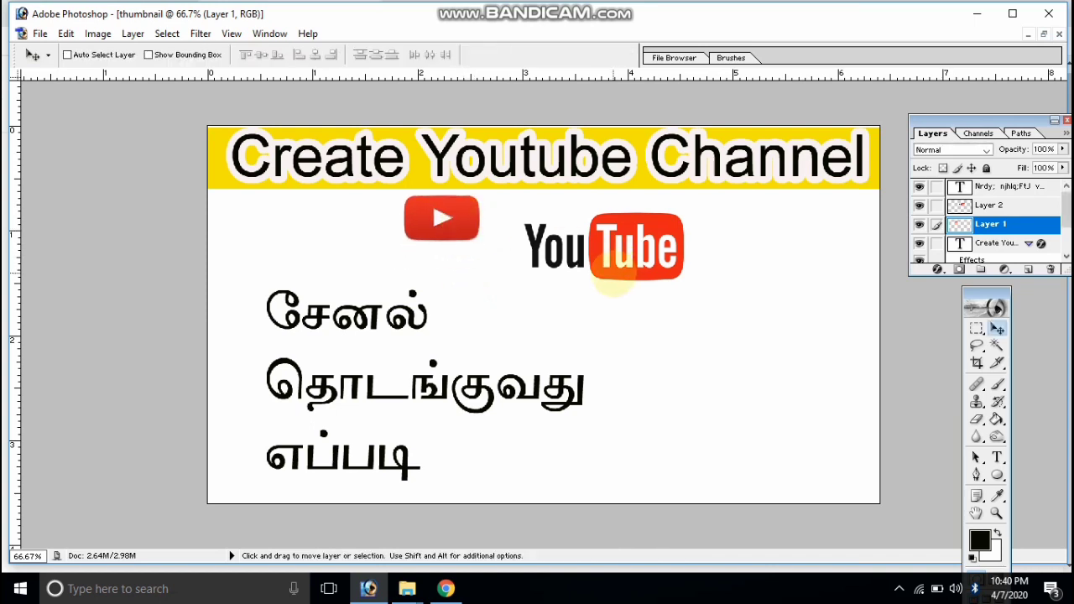
{"action": "right_click", "coordinate": [613, 280]}
{"action": "left_click", "coordinate": [626, 280]}
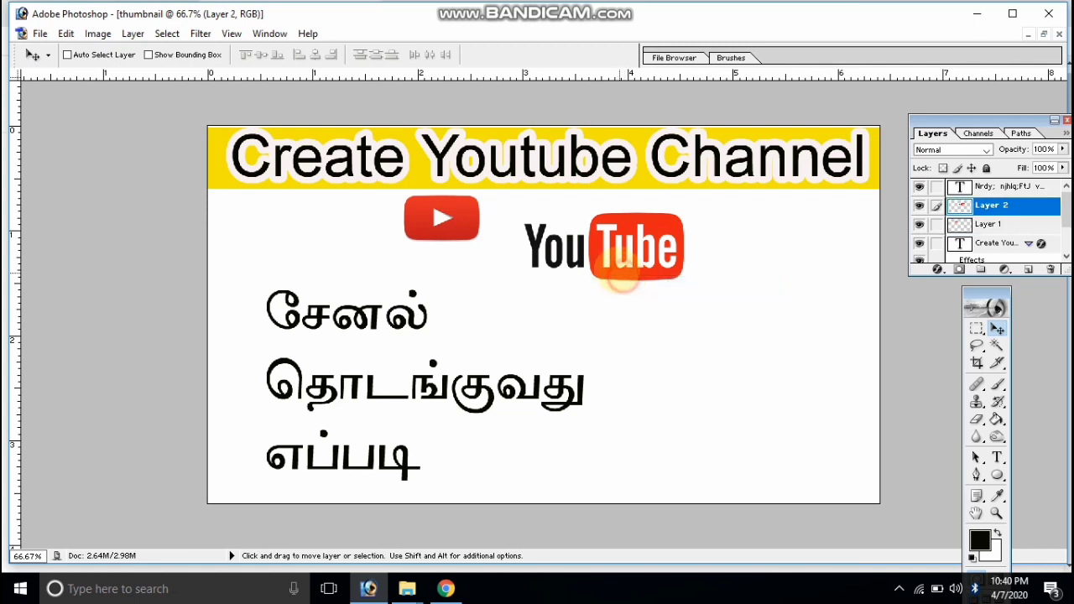
{"action": "left_click_drag", "start_coordinate": [621, 281], "coordinate": [602, 258]}
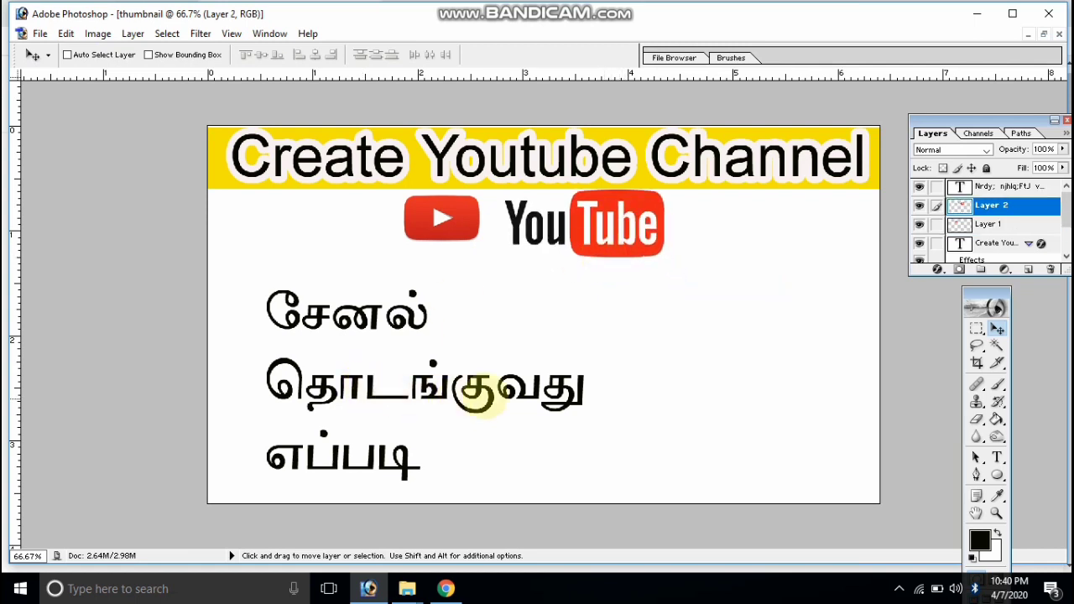
{"action": "right_click", "coordinate": [476, 392]}
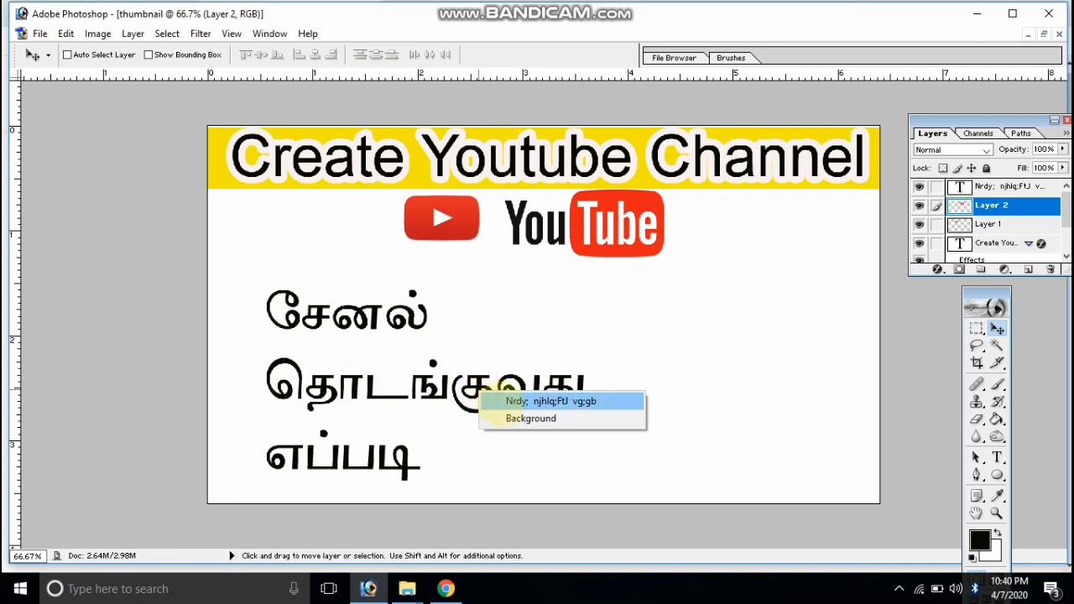
{"action": "left_click", "coordinate": [498, 400]}
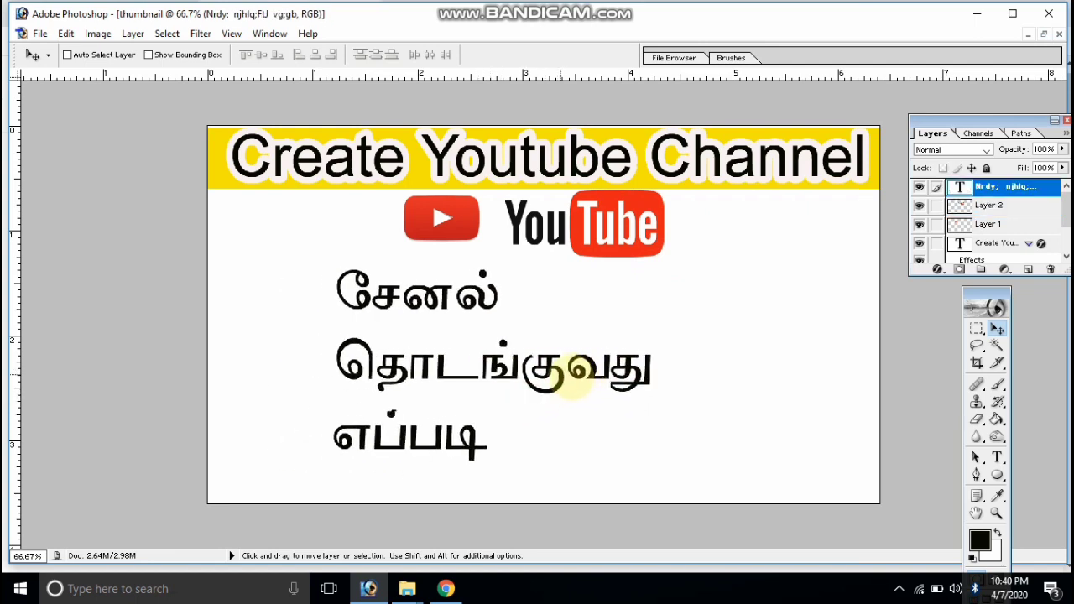
{"action": "left_click_drag", "start_coordinate": [476, 394], "coordinate": [621, 376]}
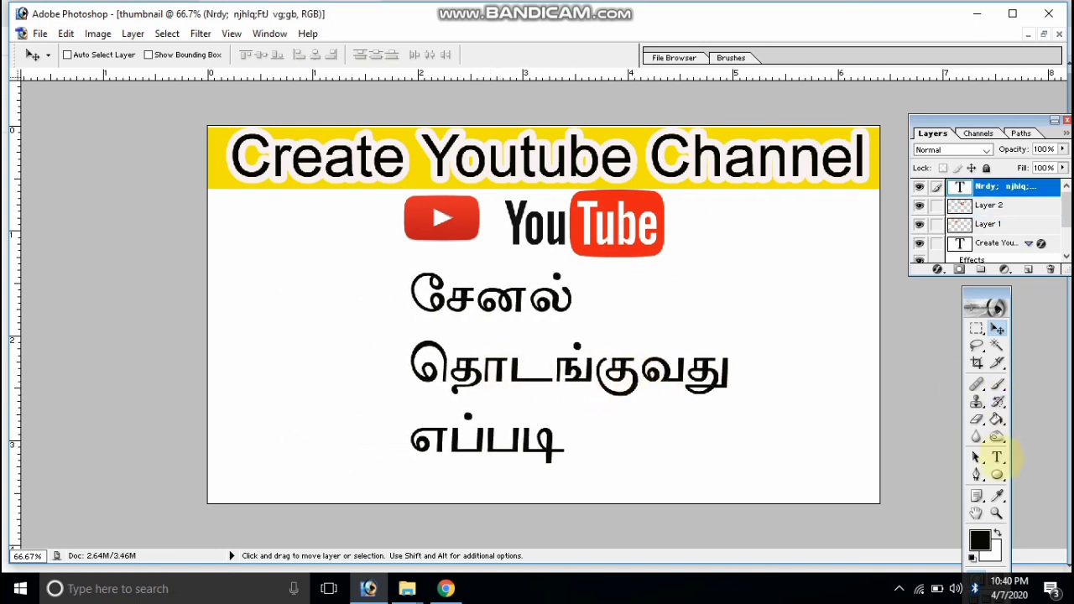
- Indent the first and last Tamil lines, select all three lines, and show the Character palette
{"action": "left_click", "coordinate": [999, 458]}
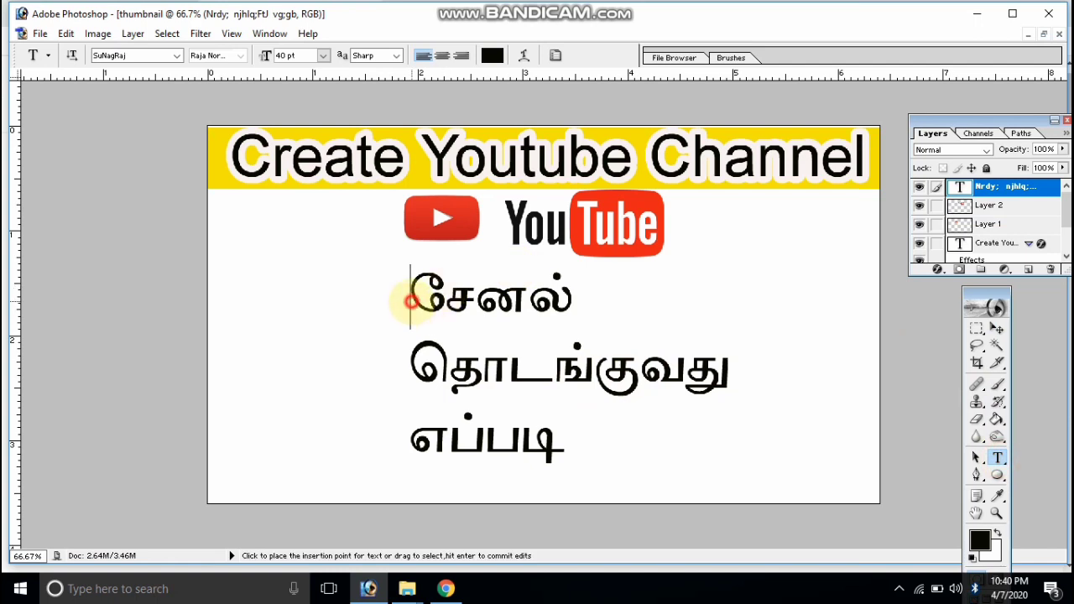
{"action": "left_click", "coordinate": [411, 301]}
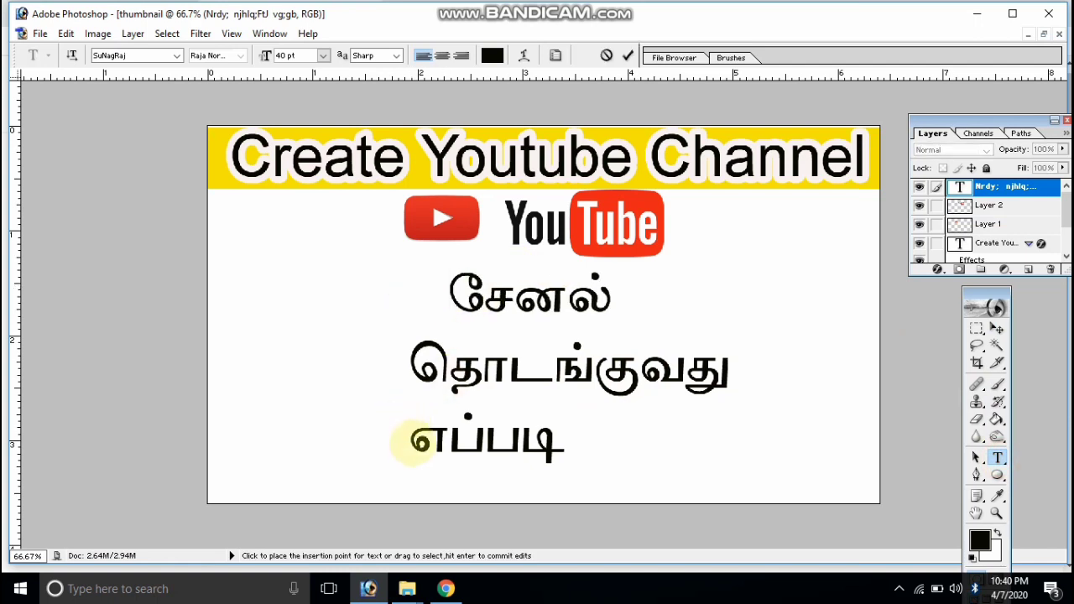
{"action": "left_click", "coordinate": [411, 441]}
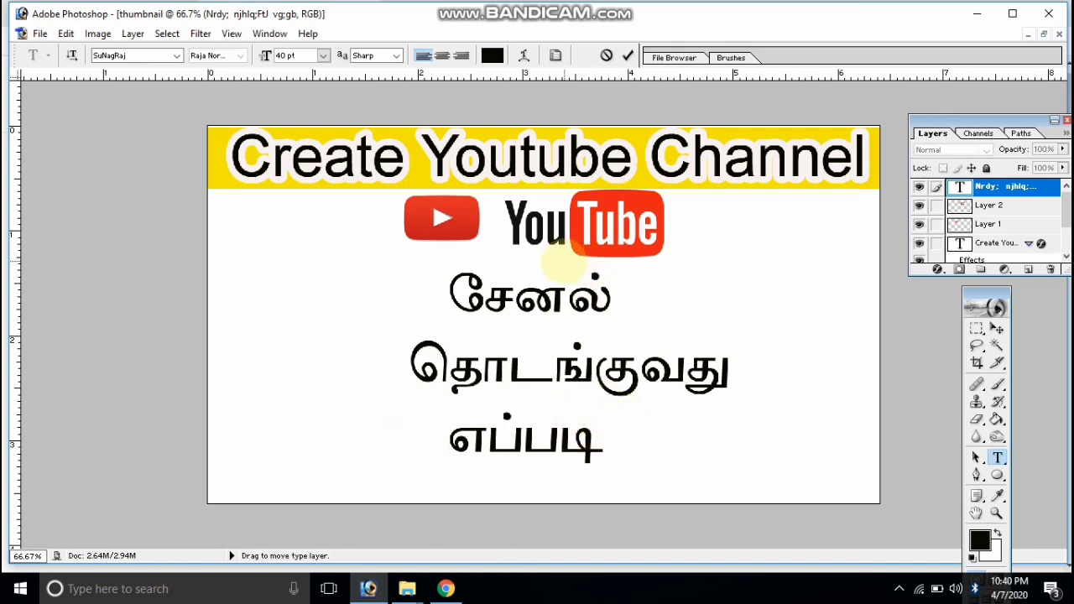
{"action": "mouse_move", "coordinate": [451, 290]}
{"action": "left_mouse_down"}
{"action": "mouse_move", "coordinate": [504, 369]}
{"action": "mouse_move", "coordinate": [607, 424]}
{"action": "left_mouse_up"}
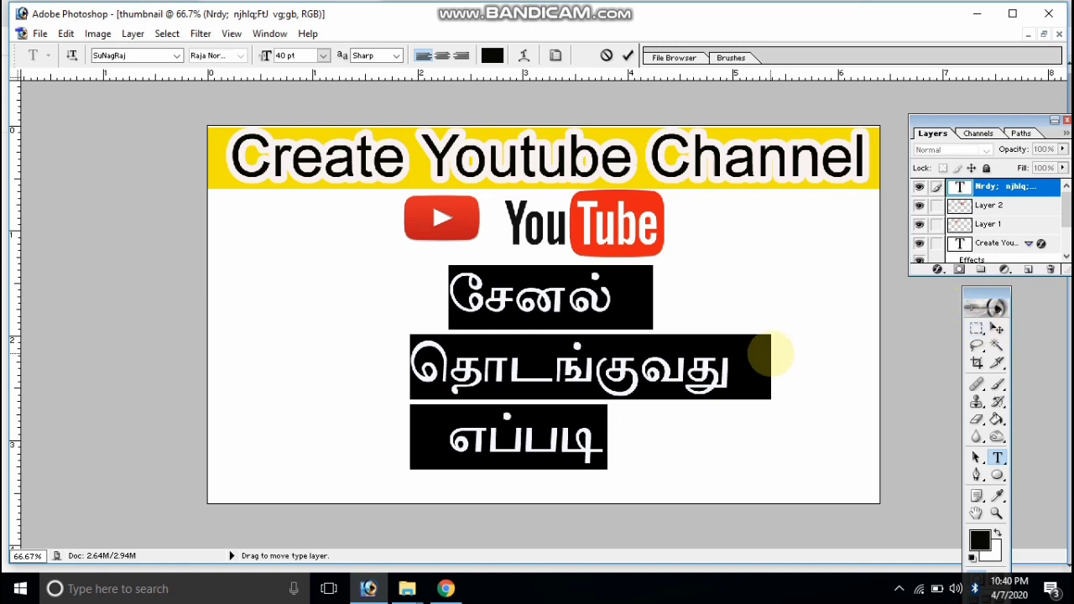
{"action": "key", "text": "ctrl+t"}
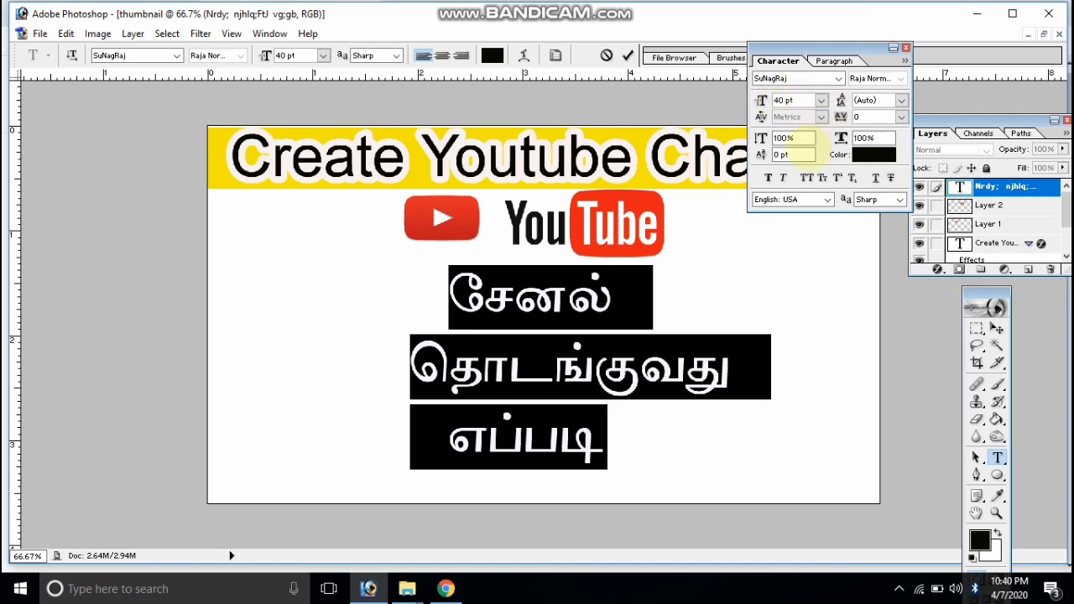
- Change the selected Tamil text colour to bright blue and commit the edit
{"action": "left_click", "coordinate": [873, 154]}
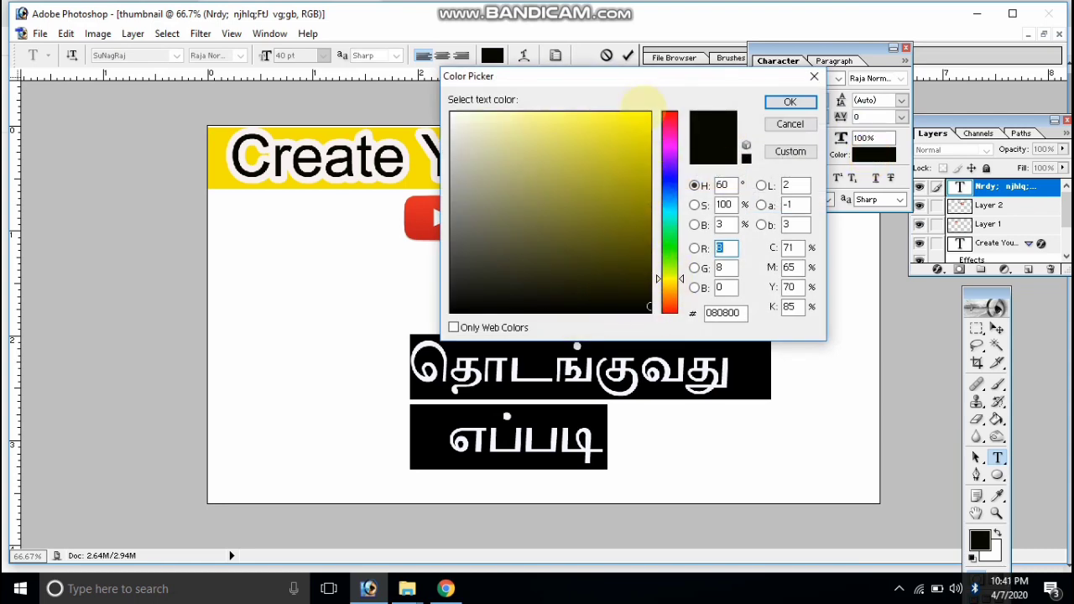
{"action": "left_click", "coordinate": [669, 180]}
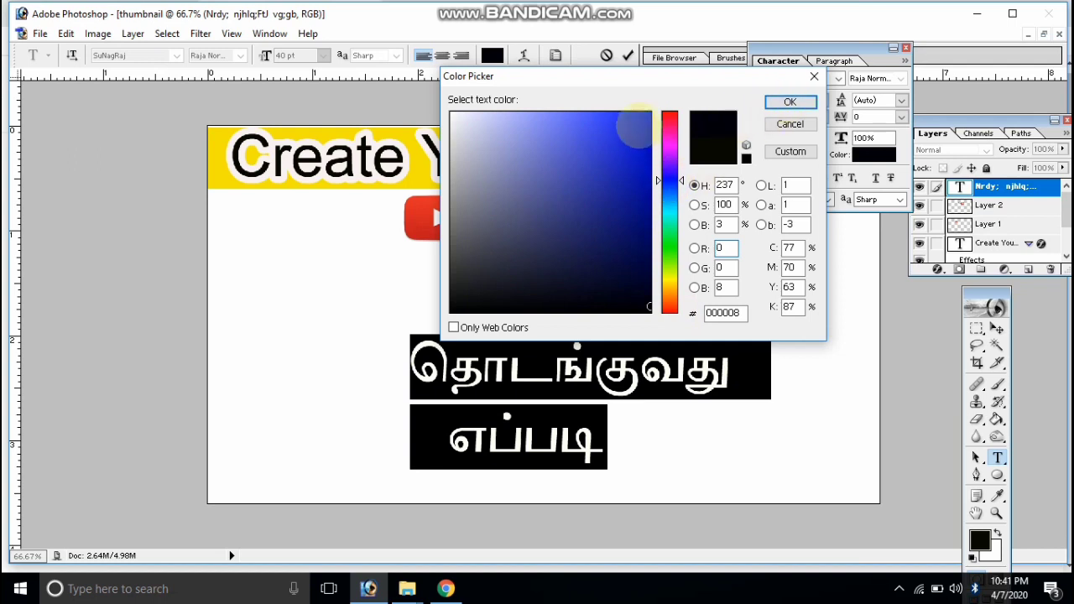
{"action": "left_click", "coordinate": [639, 125]}
{"action": "left_click", "coordinate": [790, 102]}
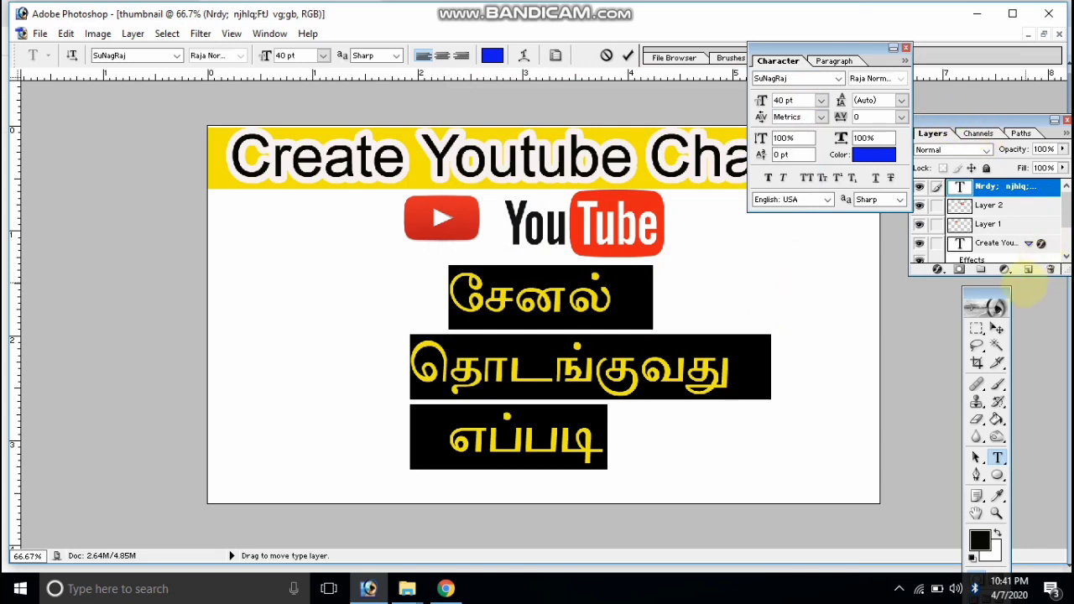
{"action": "left_click", "coordinate": [997, 328]}
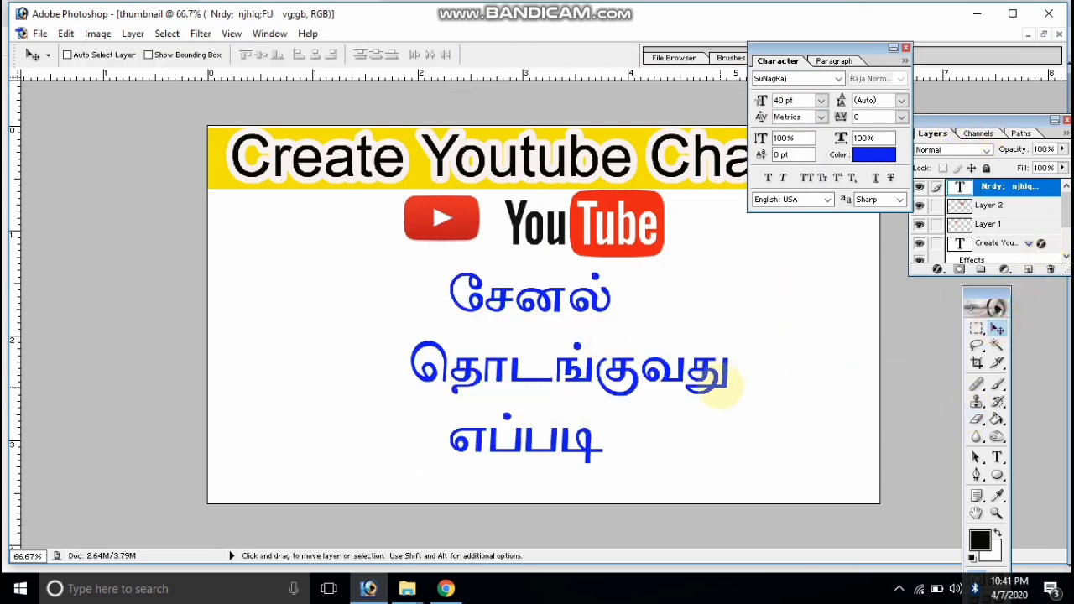
- Select the Tamil text layer and add a Stroke effect through Blending Options
{"action": "right_click", "coordinate": [723, 380]}
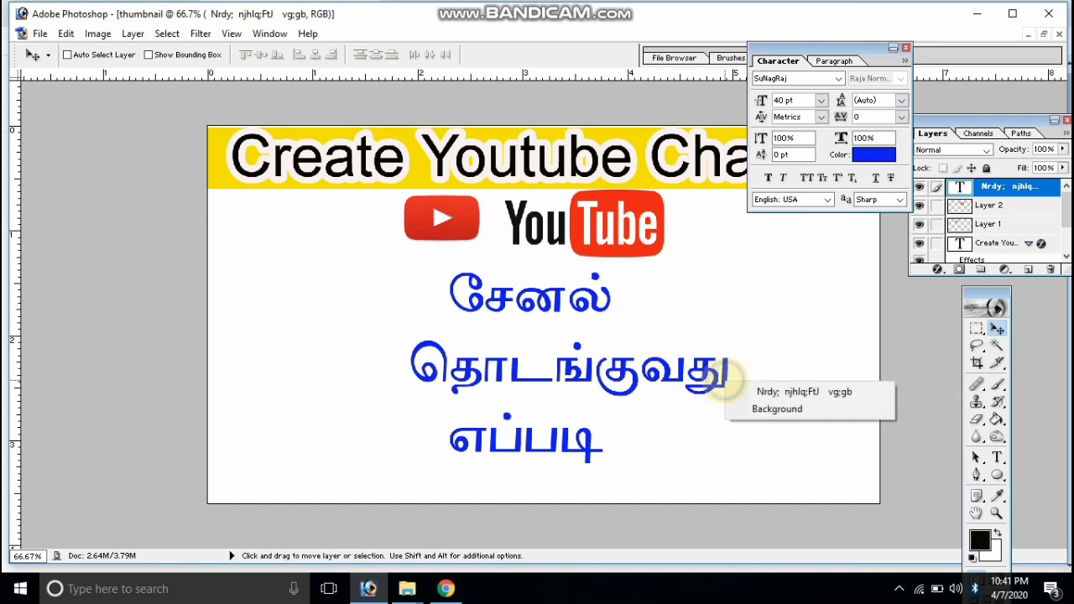
{"action": "left_click", "coordinate": [758, 392]}
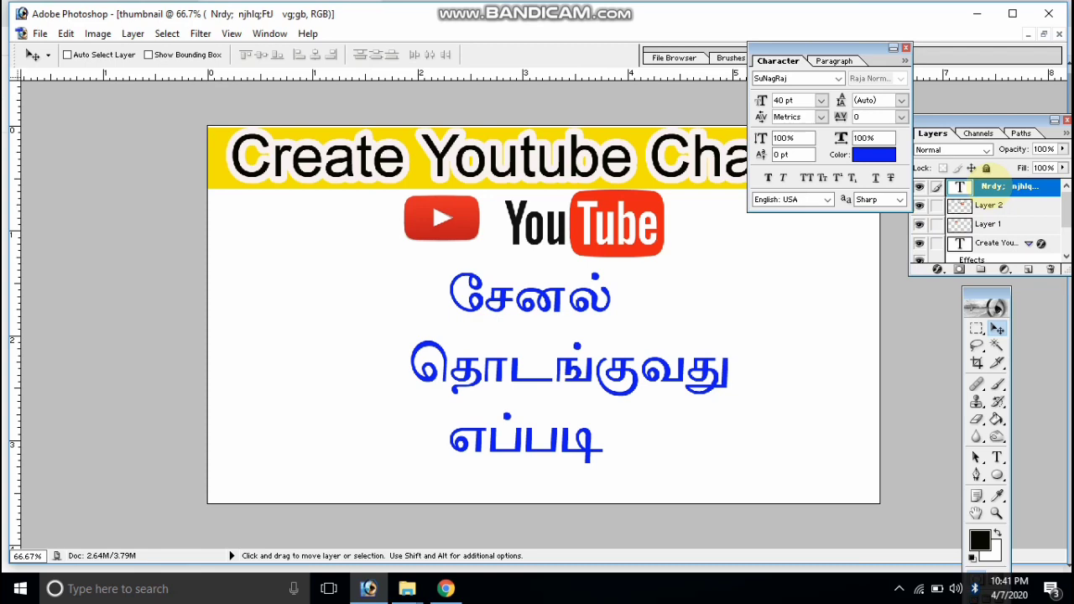
{"action": "right_click", "coordinate": [989, 186]}
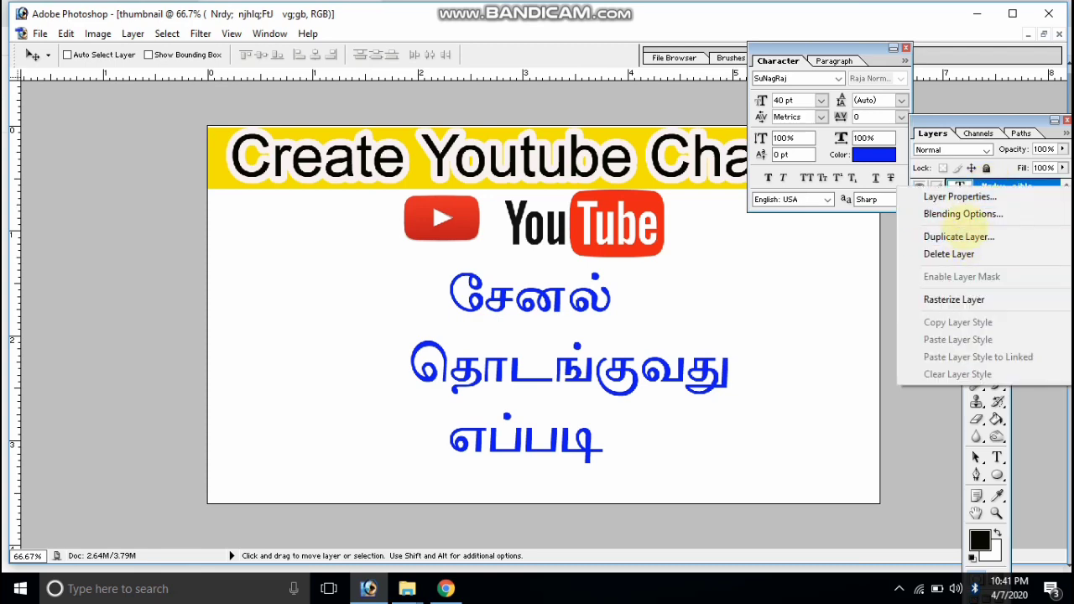
{"action": "left_click", "coordinate": [959, 215]}
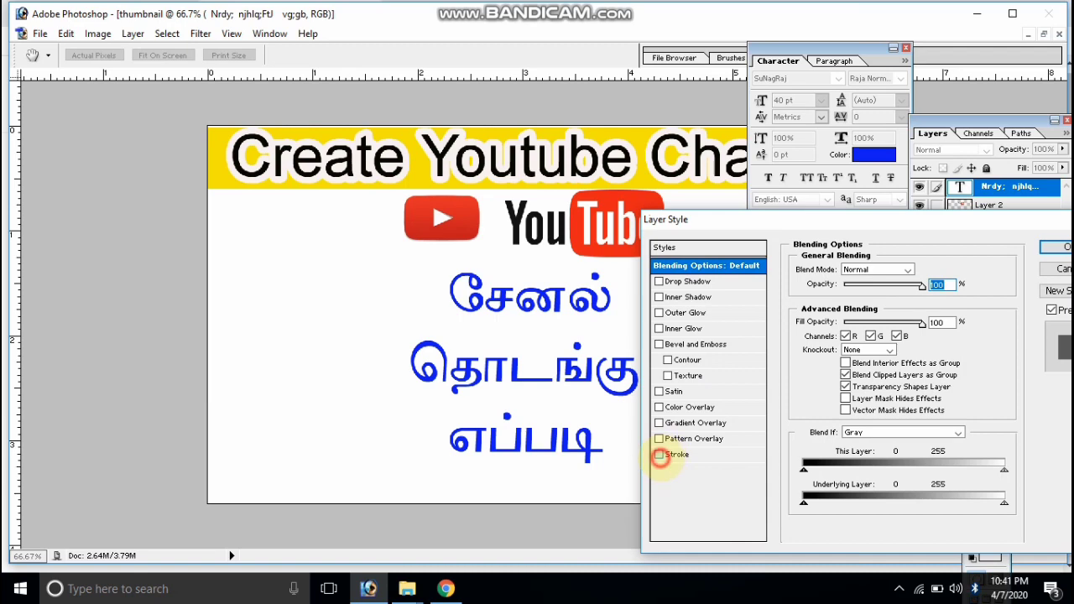
{"action": "left_click", "coordinate": [659, 455]}
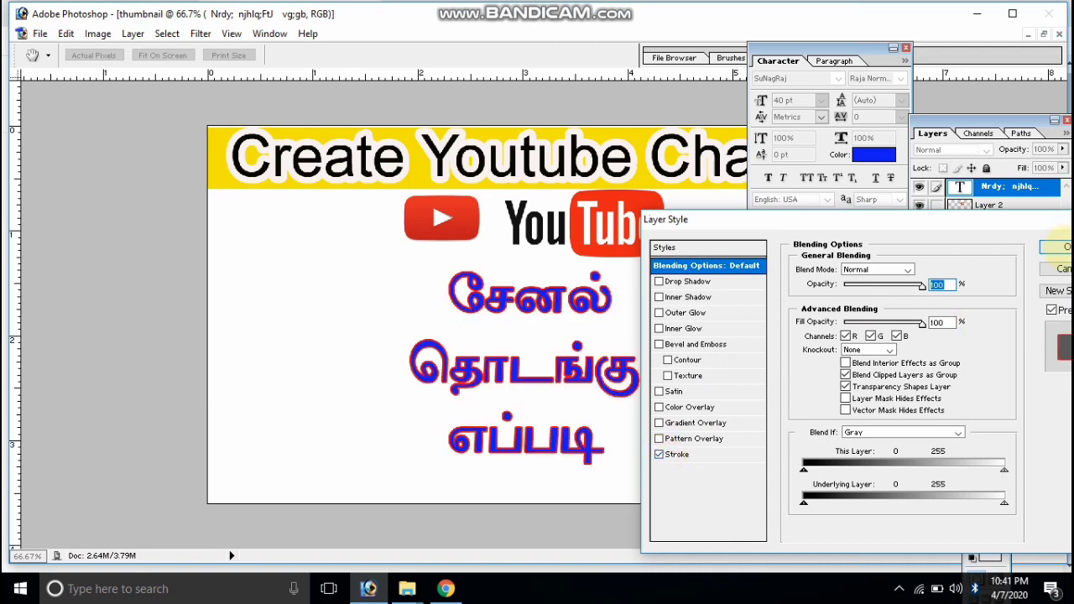
{"action": "left_click", "coordinate": [1059, 246]}
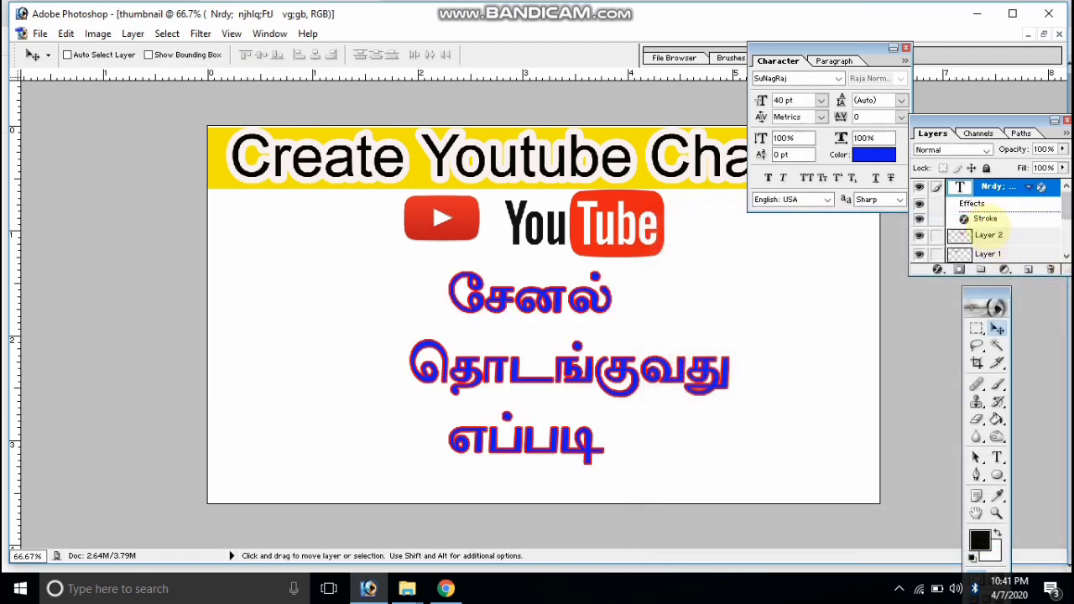
- Make the text stroke green and thicker, then move the Character panel aside
{"action": "double_click", "coordinate": [991, 219]}
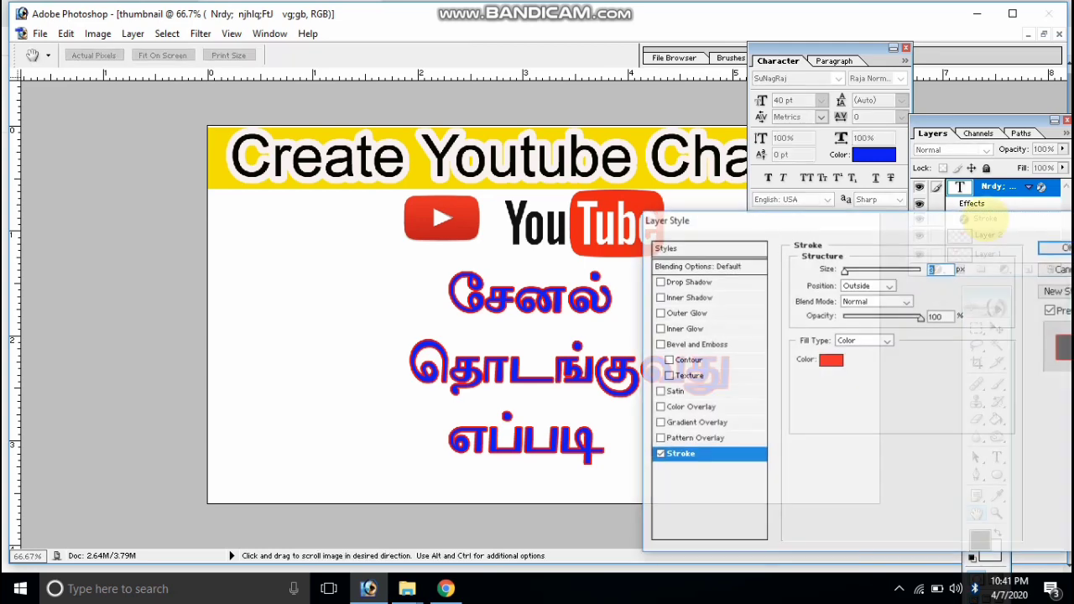
{"action": "left_click", "coordinate": [830, 360]}
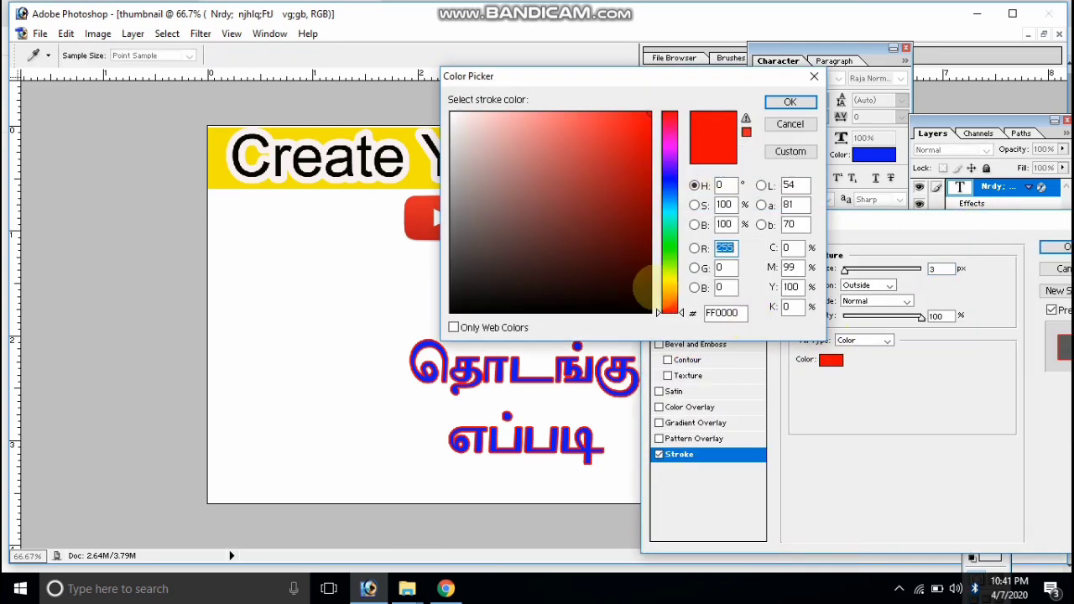
{"action": "left_click", "coordinate": [663, 247]}
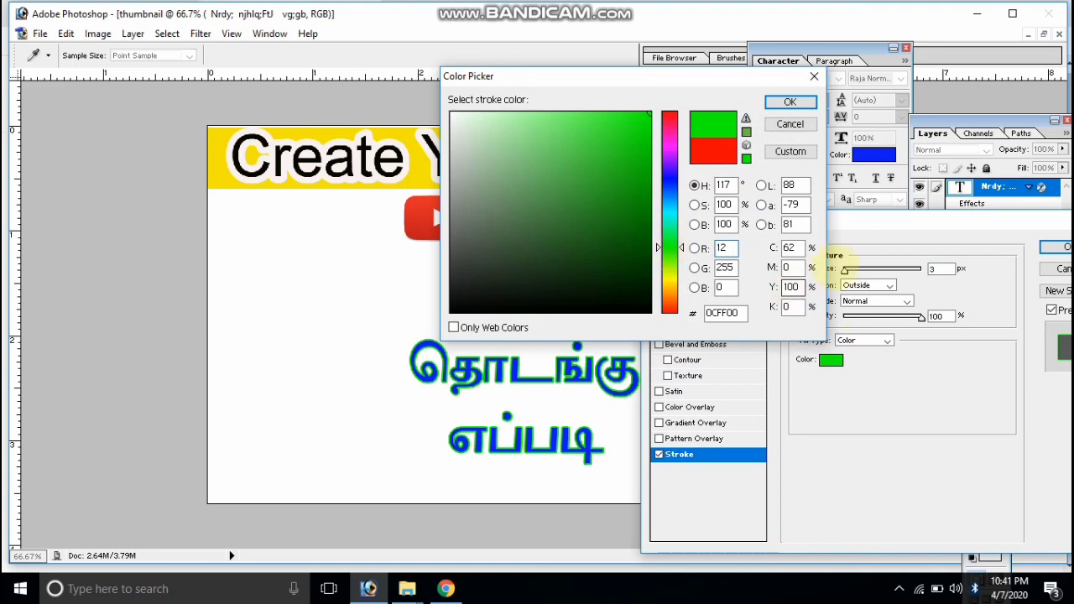
{"action": "left_click", "coordinate": [790, 101]}
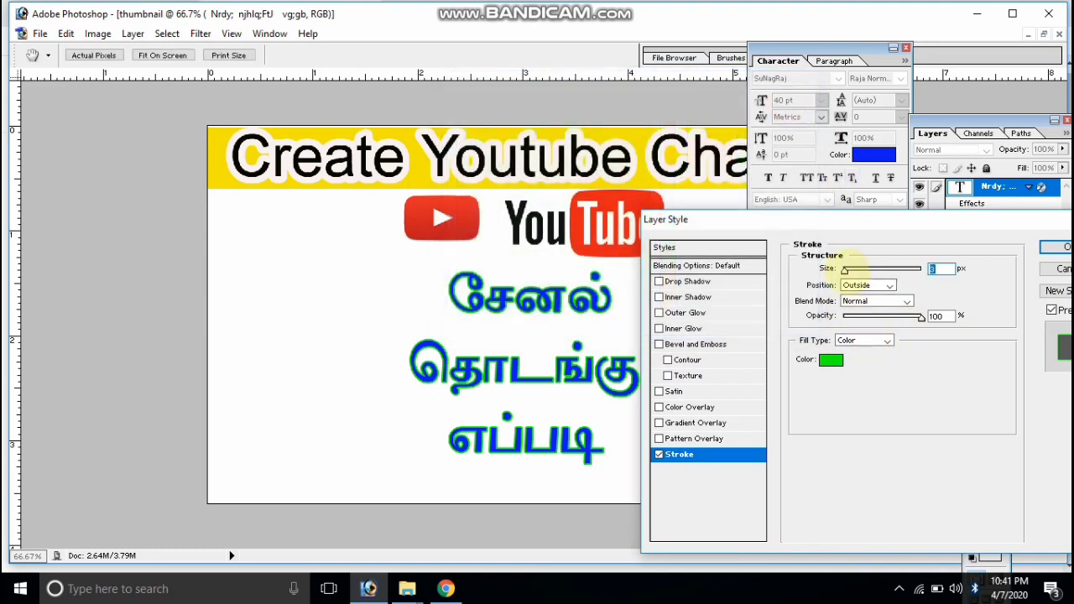
{"action": "left_click_drag", "start_coordinate": [844, 269], "coordinate": [850, 270]}
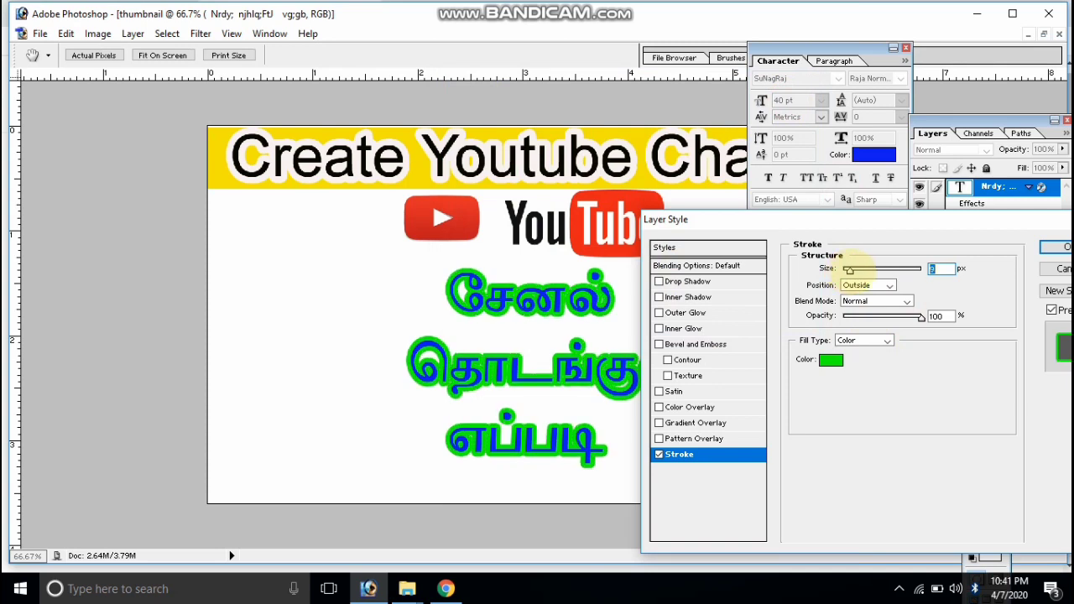
{"action": "left_click", "coordinate": [1054, 246]}
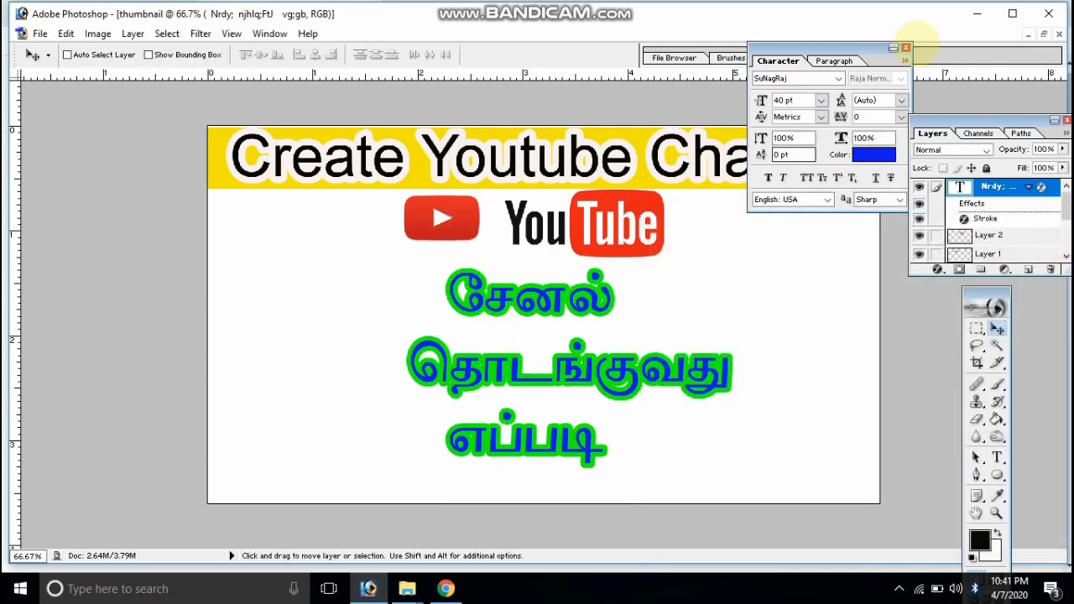
{"action": "left_click", "coordinate": [818, 46]}
{"action": "left_click_drag", "start_coordinate": [819, 46], "coordinate": [873, 31]}
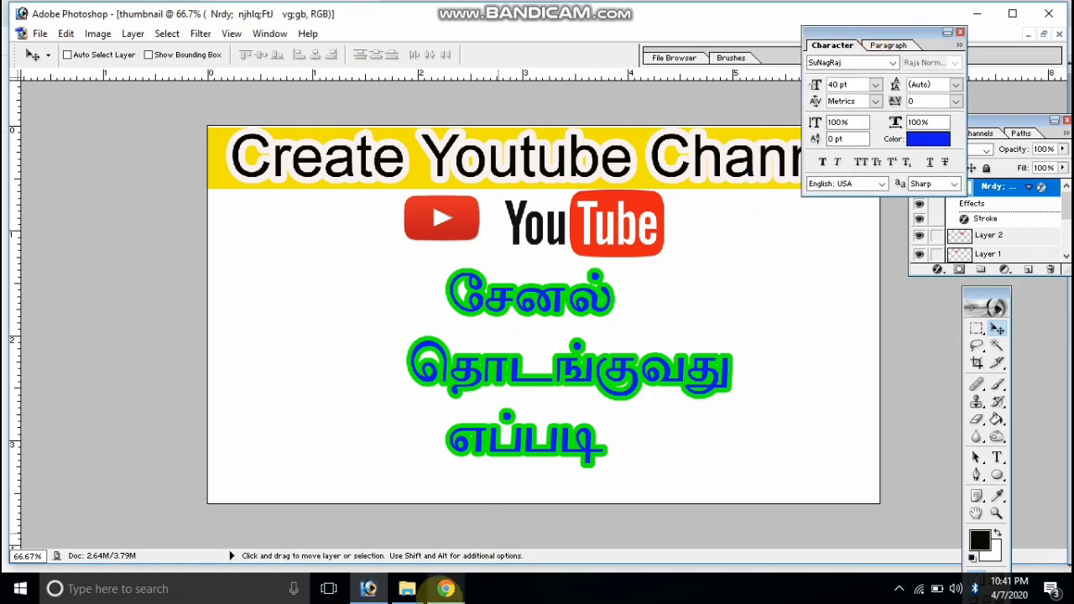
- Switch to the Google Input Tools page in Chrome and set the input language to Tamil
{"action": "mouse_move", "coordinate": [446, 588]}
{"action": "left_click", "coordinate": [456, 545]}
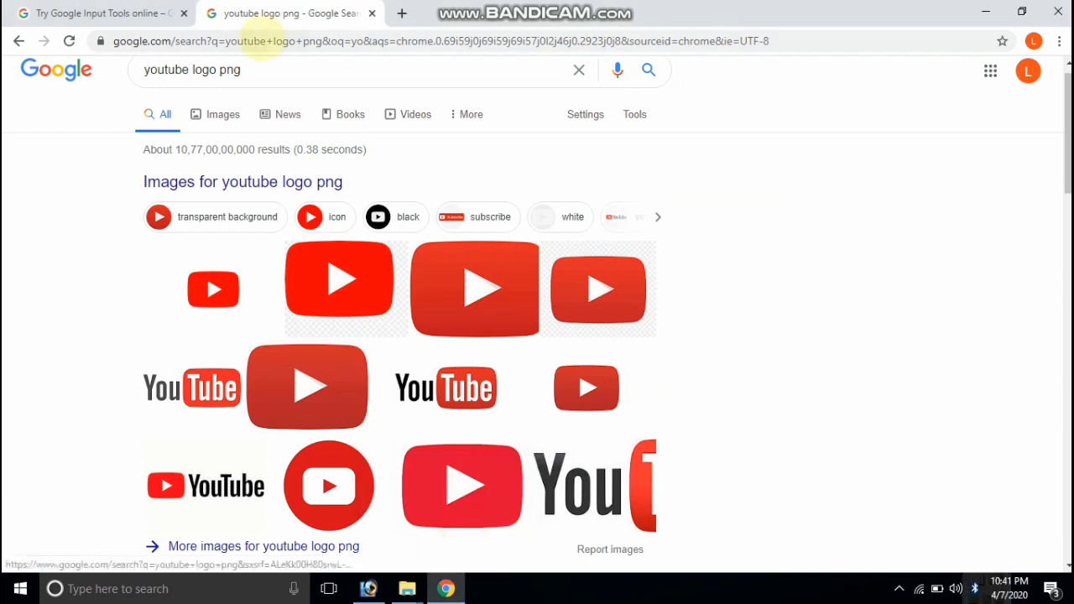
{"action": "left_click", "coordinate": [168, 14]}
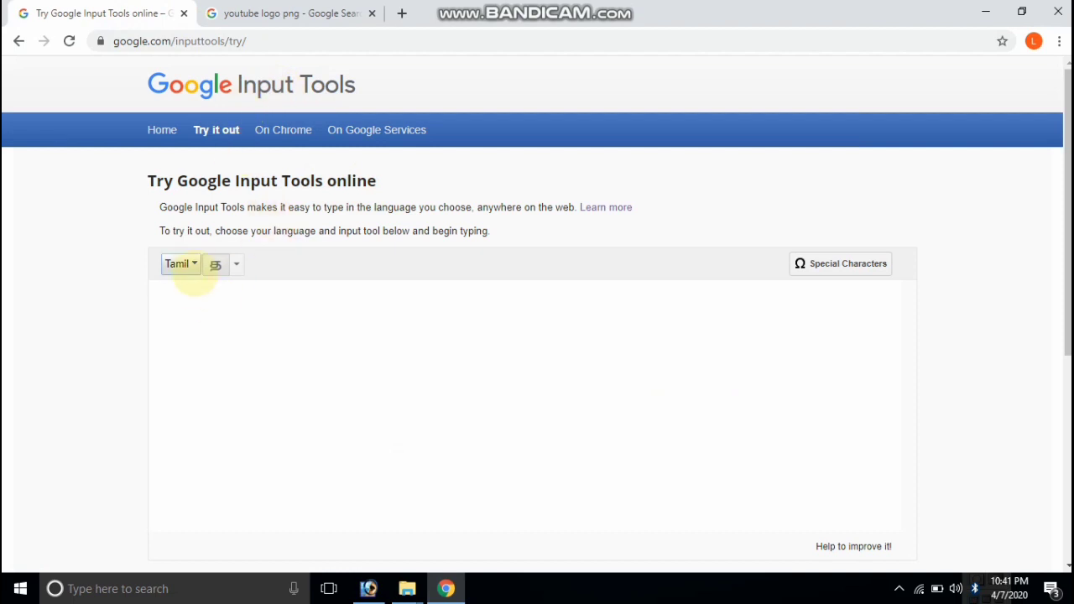
{"action": "left_click", "coordinate": [193, 266]}
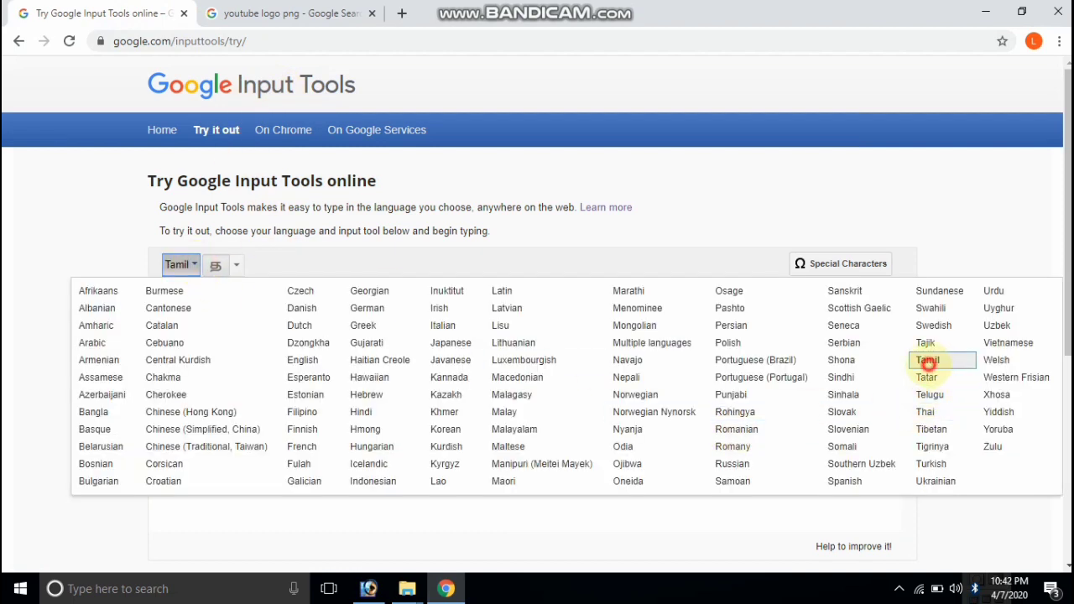
{"action": "left_click", "coordinate": [929, 362]}
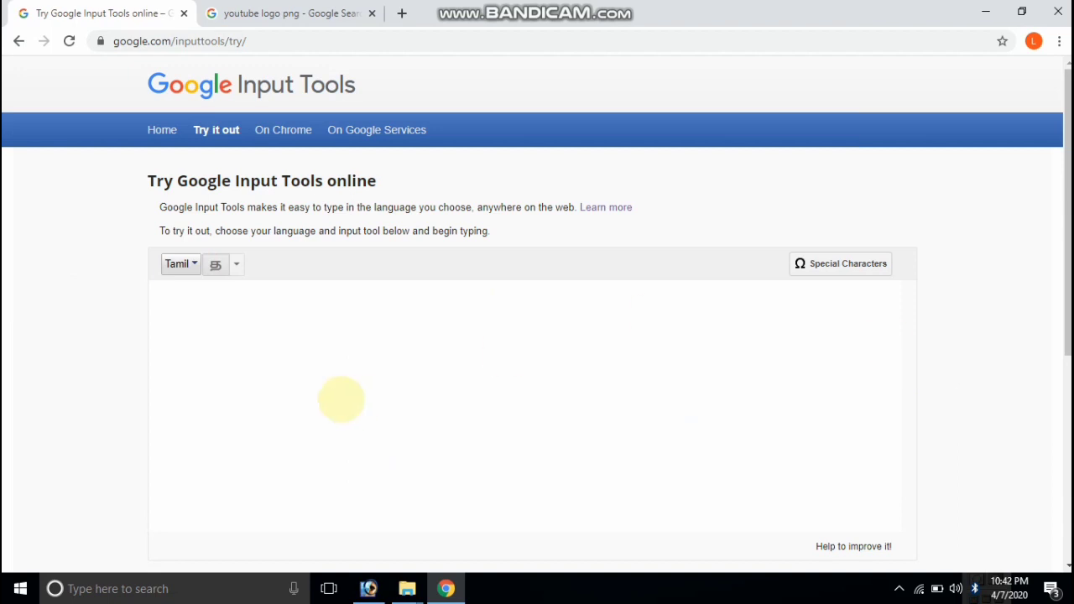
- Type 'senal thodanguvathu eppdi' to get சேனல் தொடங்குவது எப்படி, then return to Photoshop
{"action": "type", "text": "senal"}
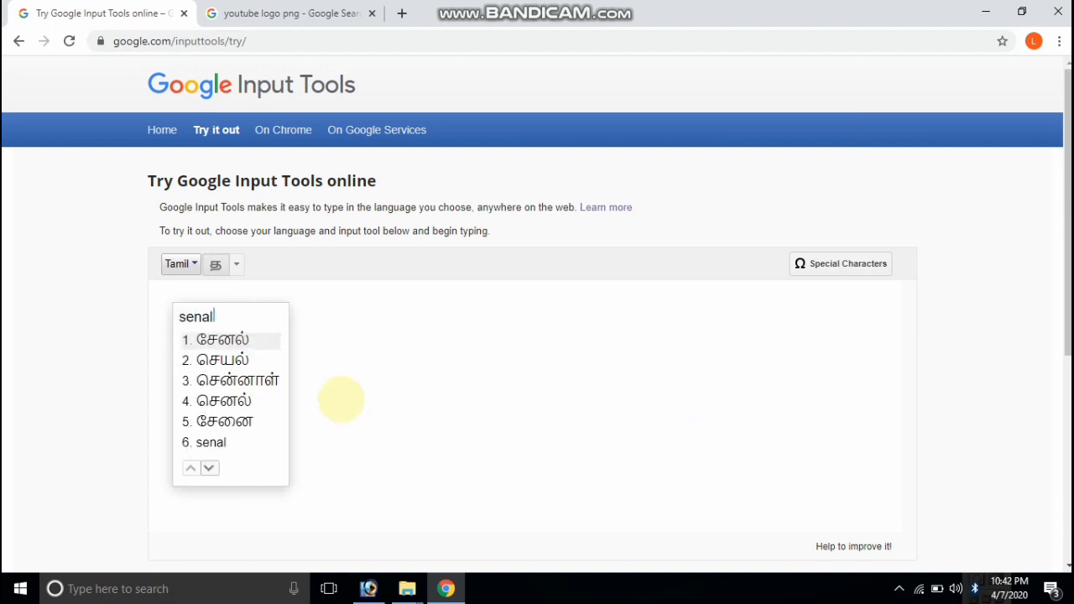
{"action": "key", "text": "space"}
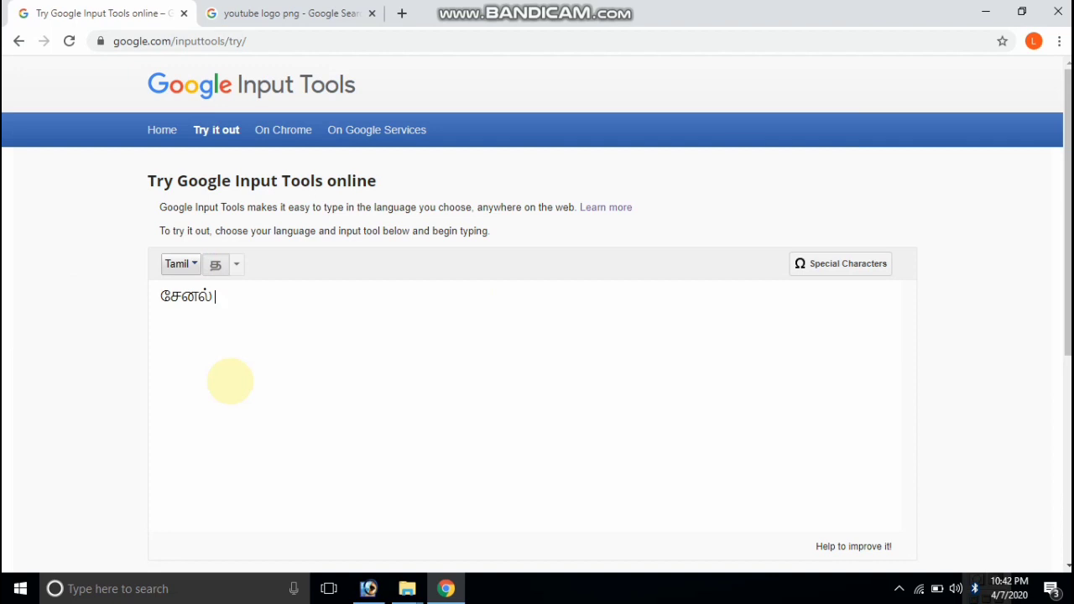
{"action": "type", "text": "thoda"}
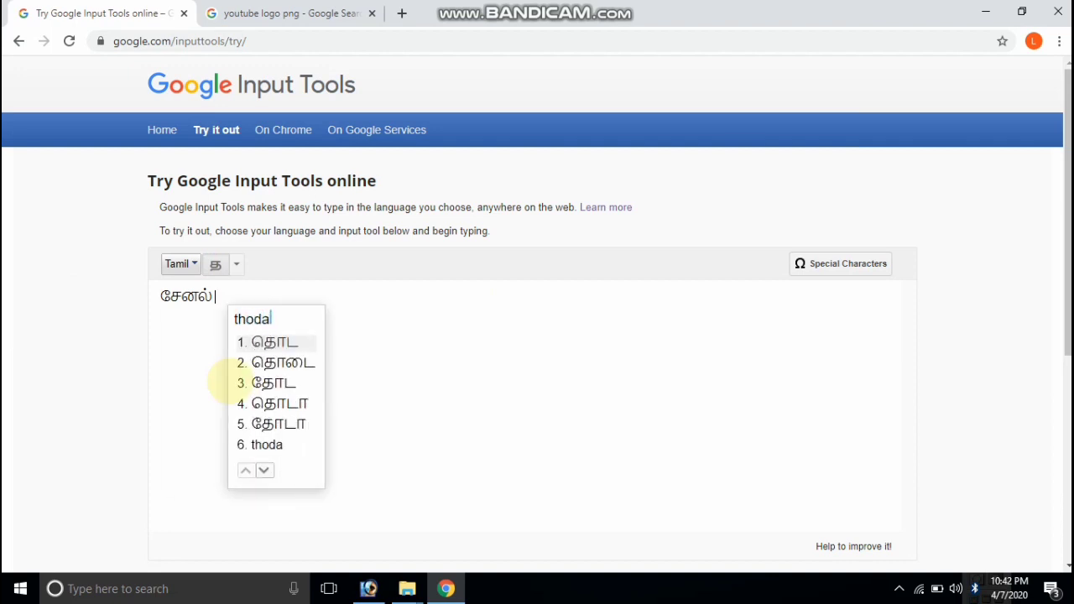
{"action": "type", "text": "nguva"}
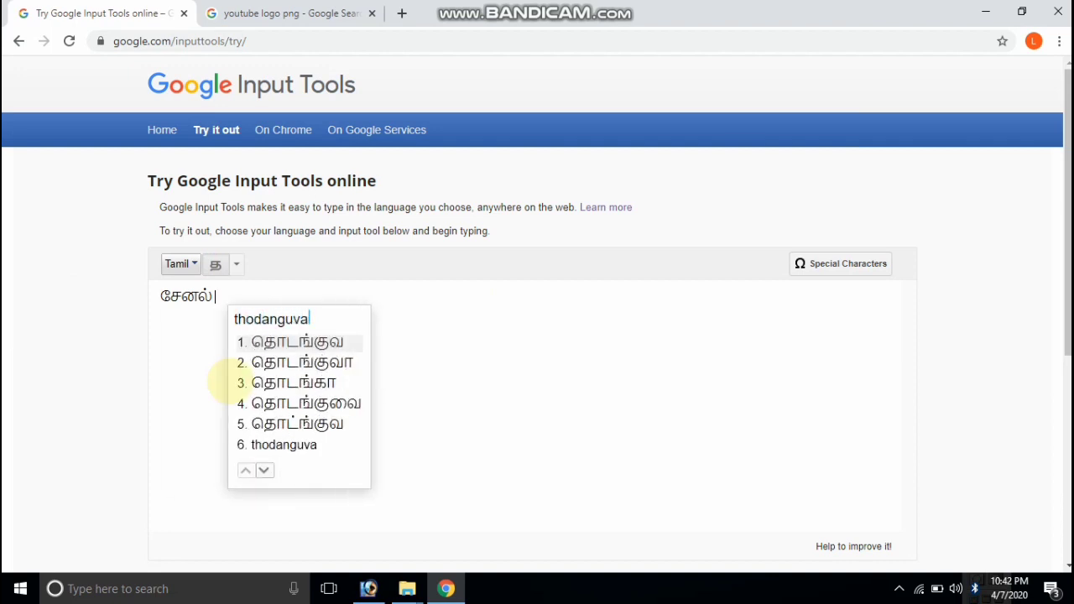
{"action": "type", "text": "thu"}
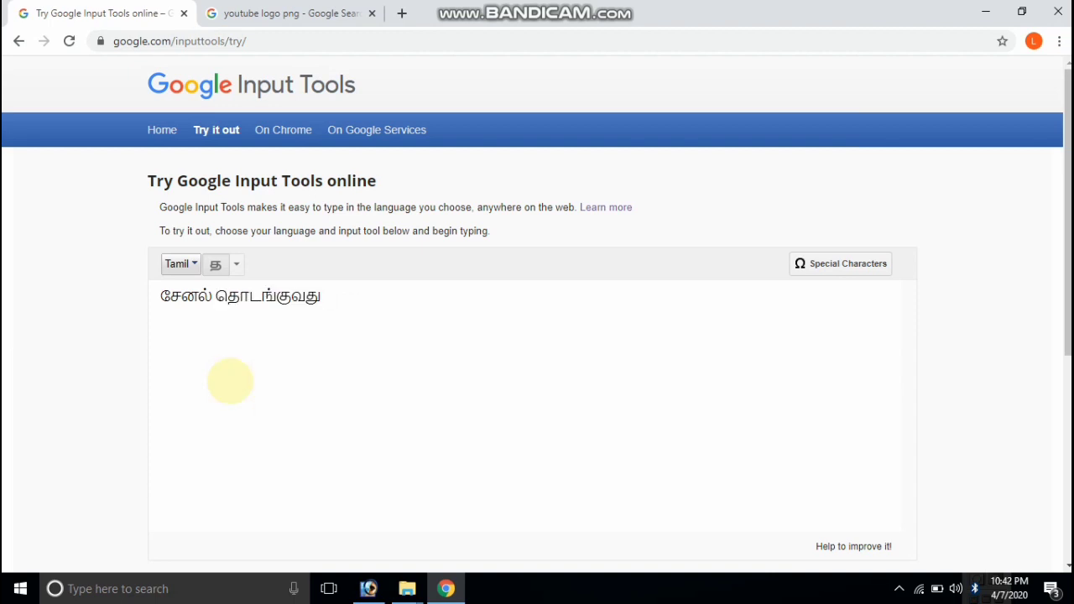
{"action": "type", "text": " eppd"}
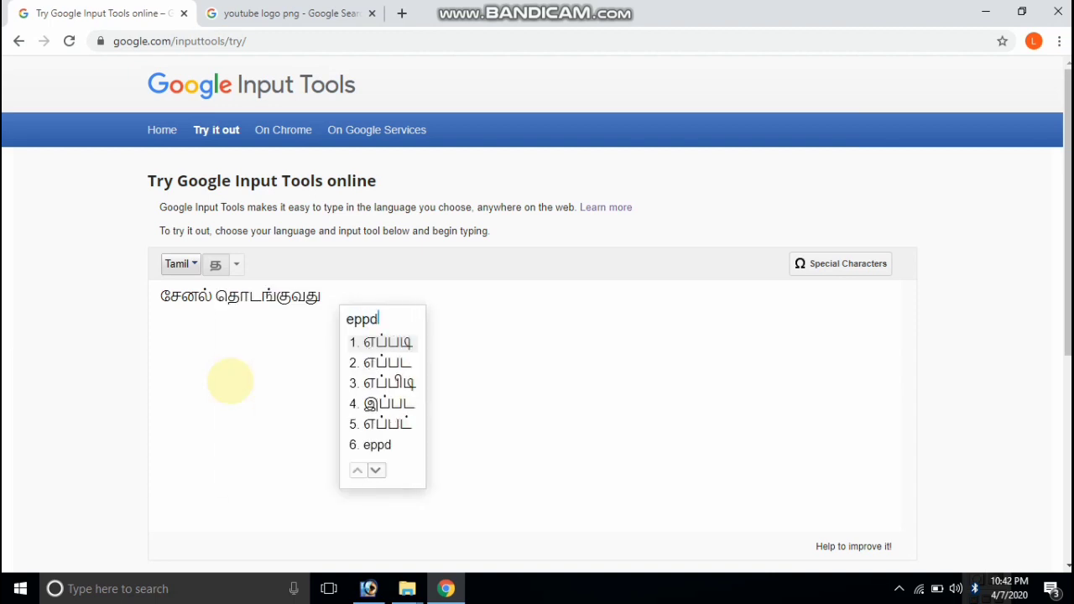
{"action": "type", "text": "i"}
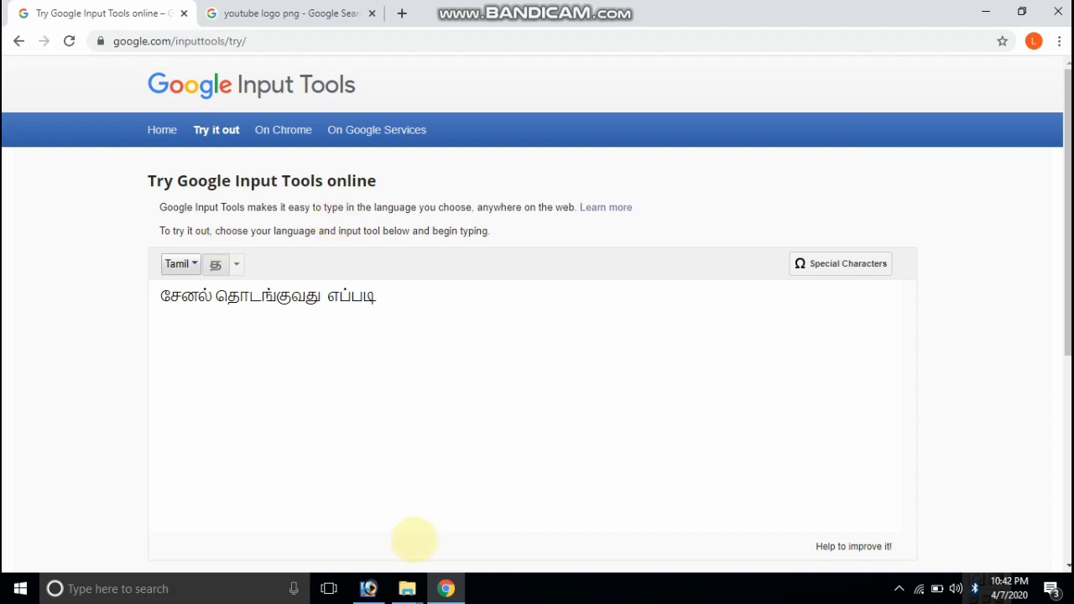
{"action": "left_click", "coordinate": [399, 522]}
{"action": "mouse_move", "coordinate": [368, 588]}
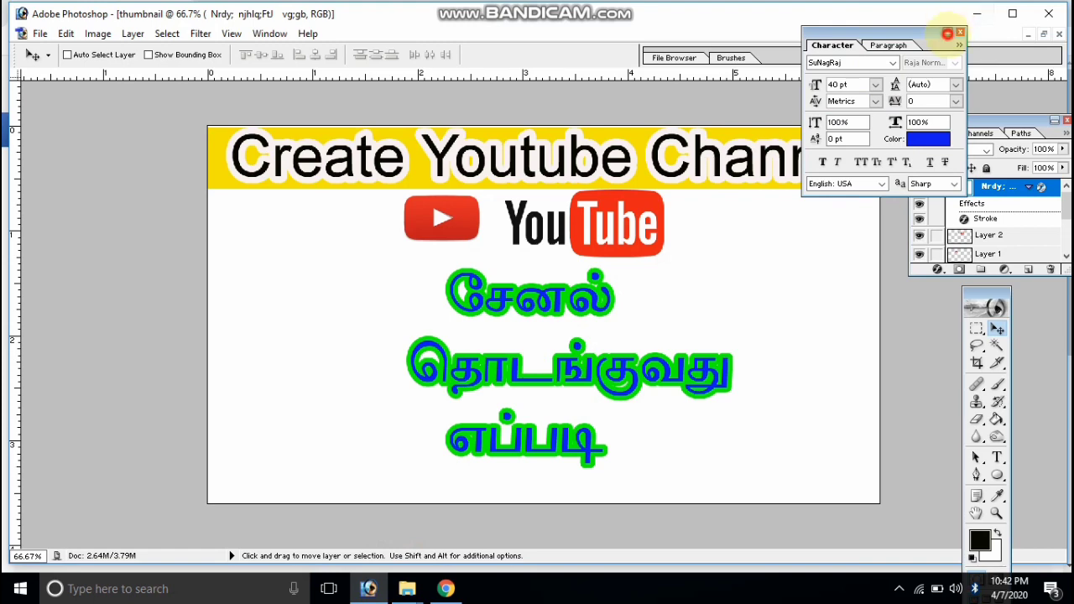
- Open phots.jpg and drag the man's photo into the thumbnail
{"action": "left_click", "coordinate": [947, 34]}
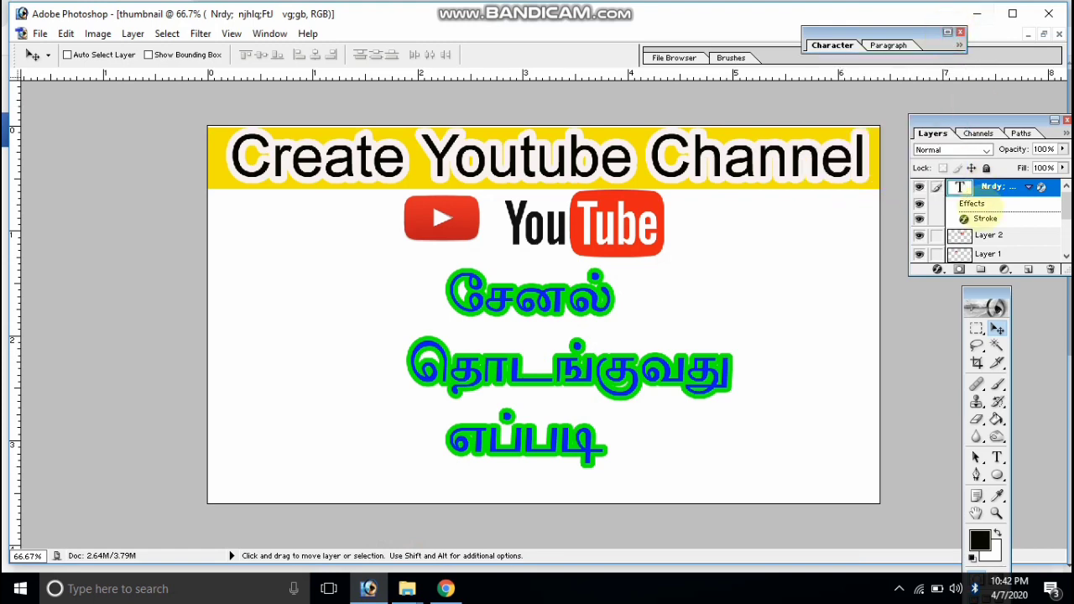
{"action": "key", "text": "ctrl+o"}
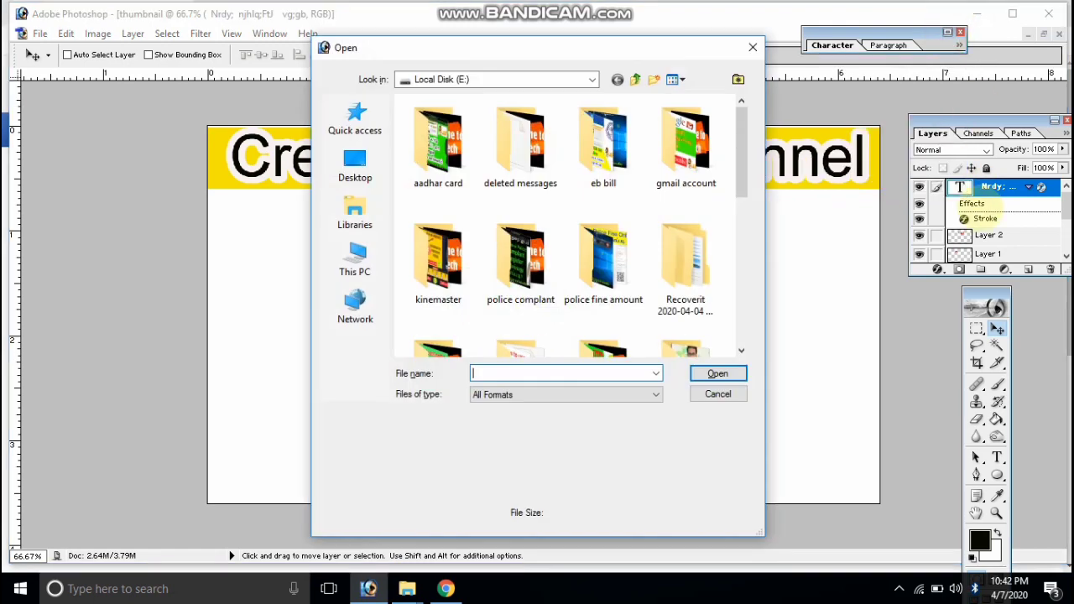
{"action": "left_click_drag", "start_coordinate": [739, 164], "coordinate": [740, 293]}
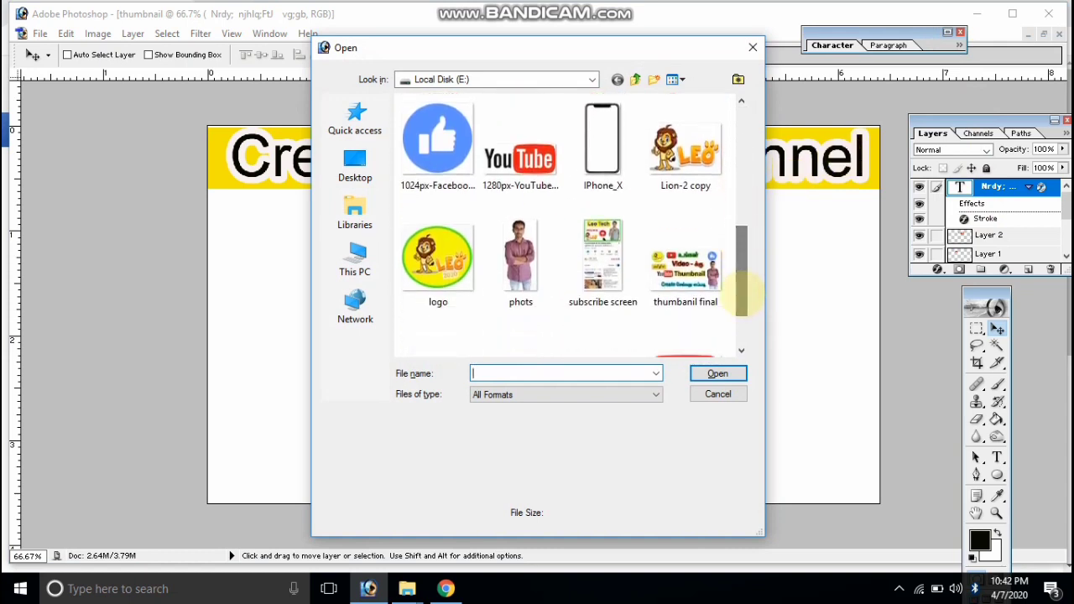
{"action": "left_click", "coordinate": [519, 267]}
{"action": "left_click", "coordinate": [710, 374]}
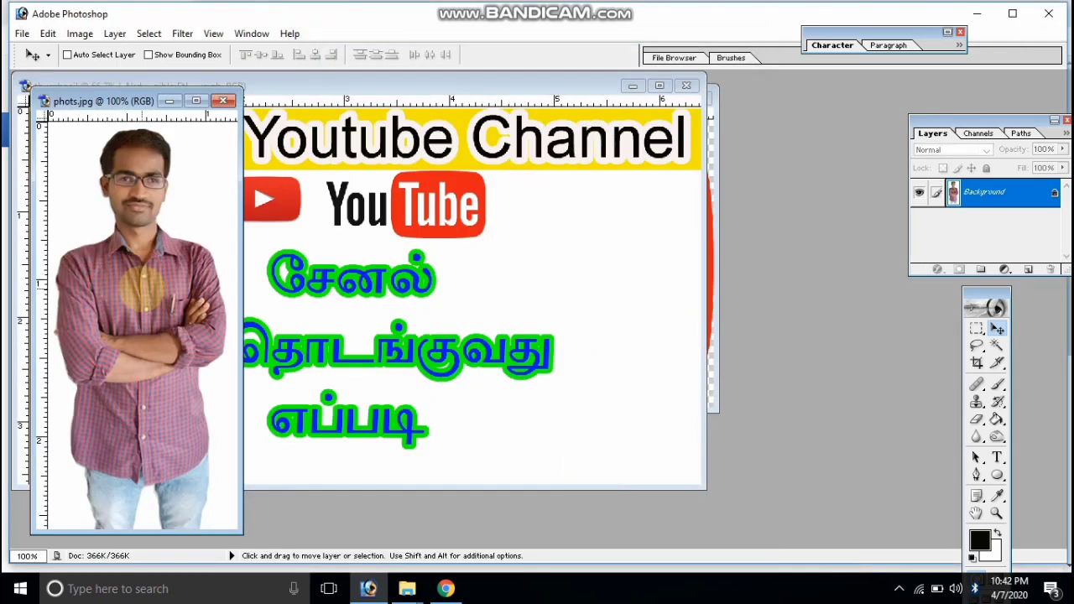
{"action": "mouse_move", "coordinate": [141, 289]}
{"action": "left_mouse_down"}
{"action": "mouse_move", "coordinate": [479, 312]}
{"action": "mouse_move", "coordinate": [546, 299]}
{"action": "mouse_move", "coordinate": [625, 306]}
{"action": "mouse_move", "coordinate": [627, 327]}
{"action": "left_mouse_up"}
- Enlarge the man's photo slightly, then nudge the YouTube logo (Layer 1) down
{"action": "key", "text": "ctrl+t"}
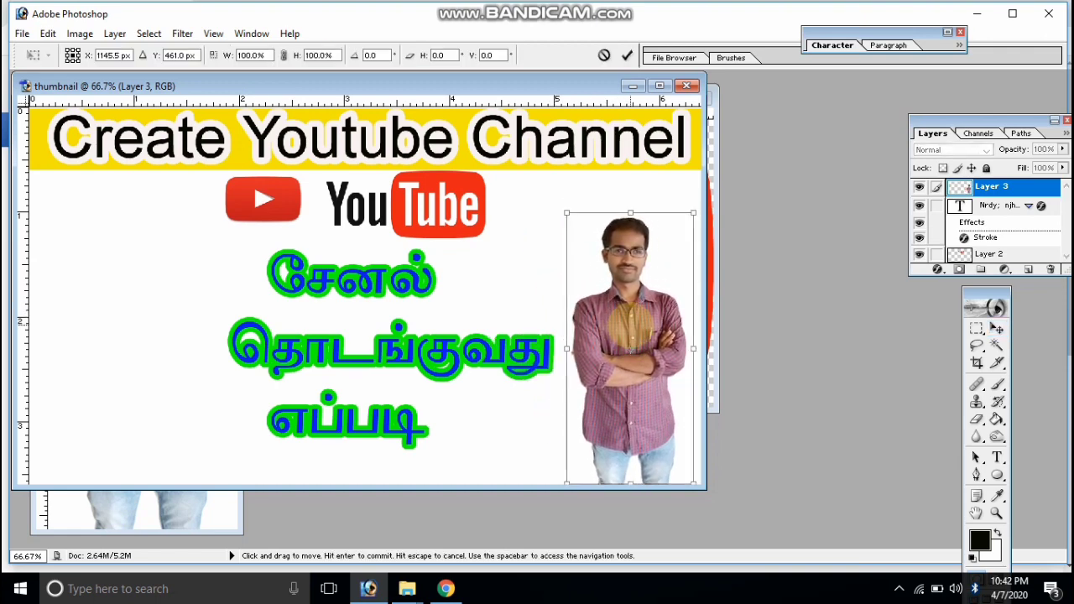
{"action": "left_click_drag", "start_coordinate": [564, 210], "coordinate": [559, 201]}
{"action": "key", "text": "Return"}
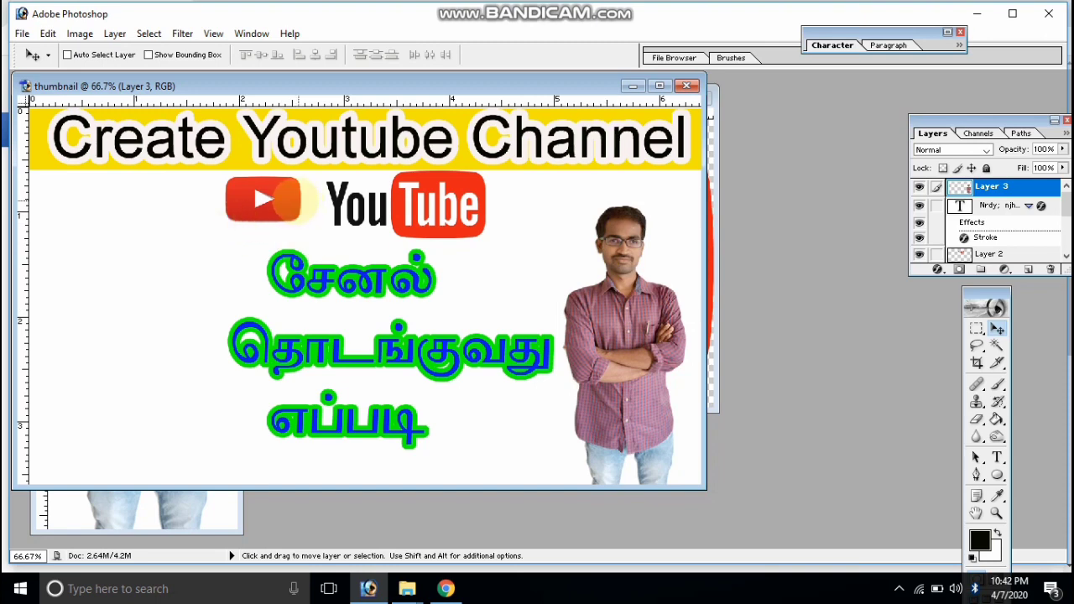
{"action": "right_click", "coordinate": [286, 200]}
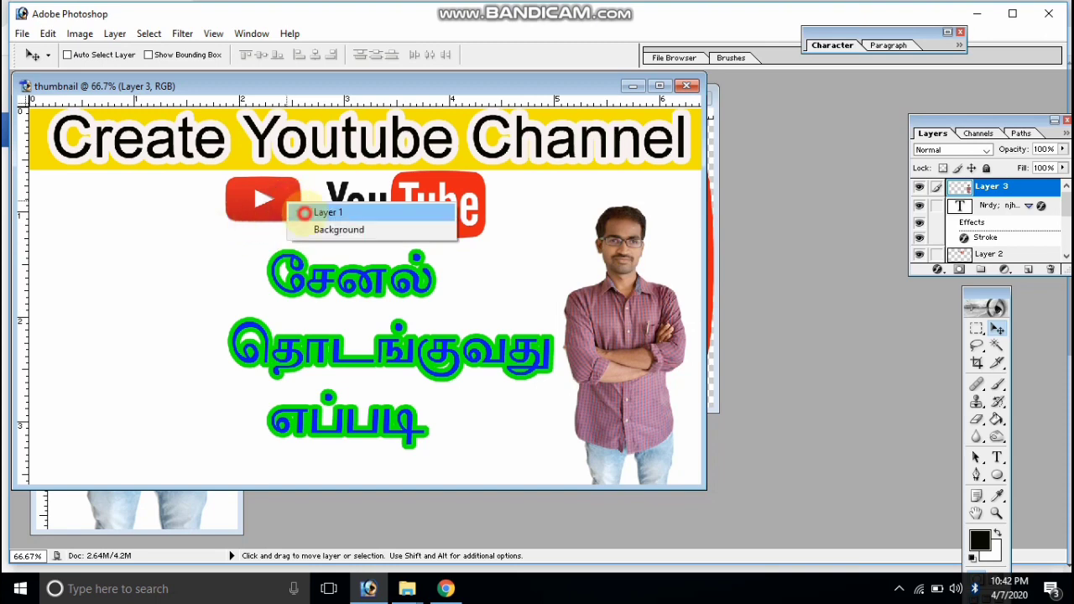
{"action": "left_click", "coordinate": [305, 213]}
{"action": "left_click_drag", "start_coordinate": [304, 212], "coordinate": [298, 214]}
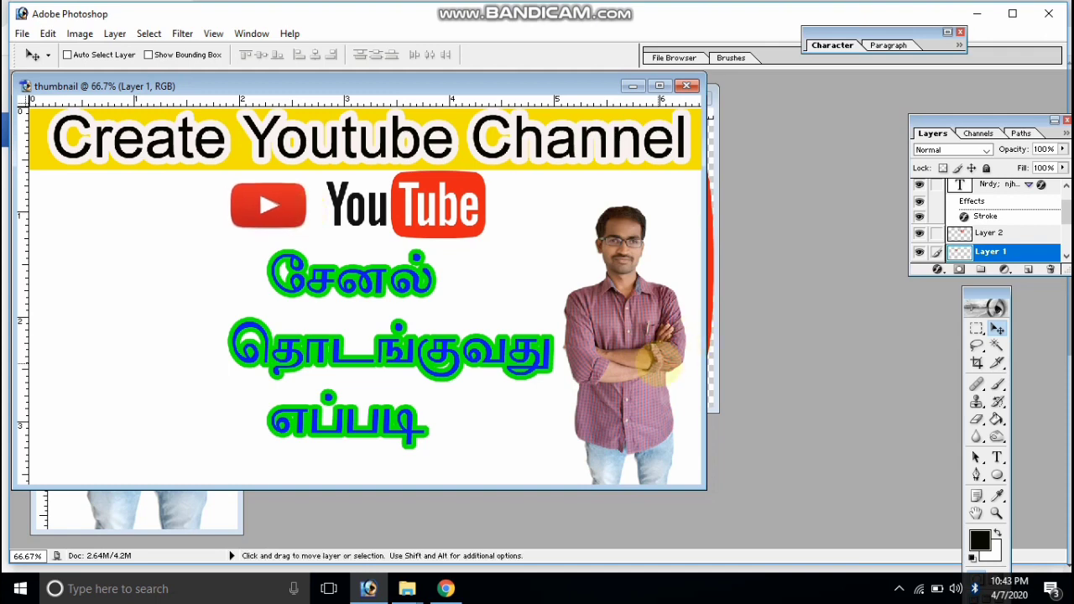
- Bring in the LEO lion logo at the thumbnail's lower left, then reopen the Open dialog
{"action": "key", "text": "ctrl+o"}
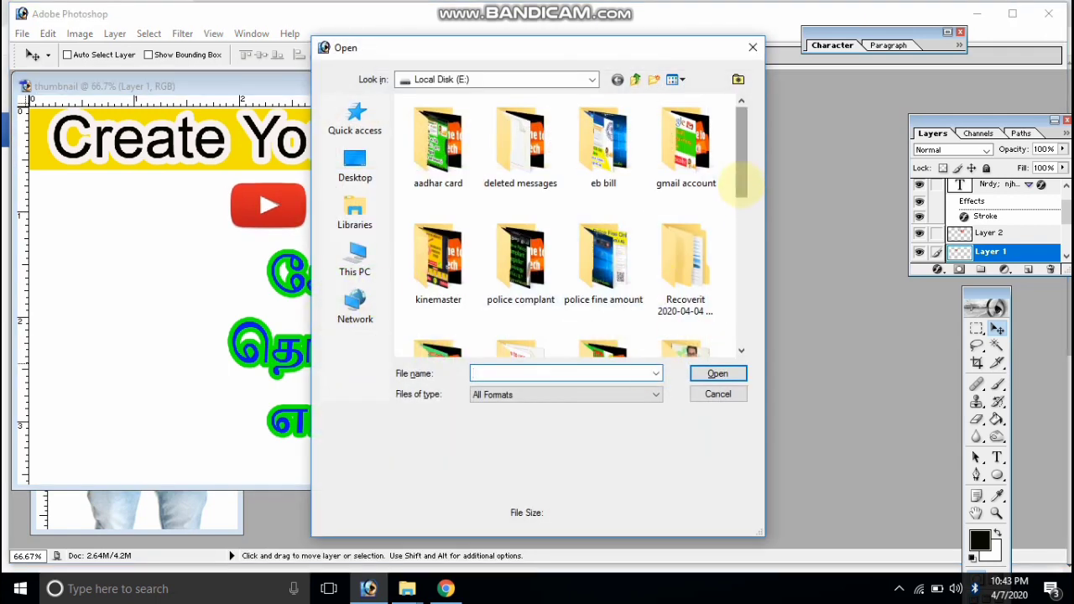
{"action": "left_click_drag", "start_coordinate": [742, 183], "coordinate": [762, 321]}
{"action": "left_click", "coordinate": [438, 210]}
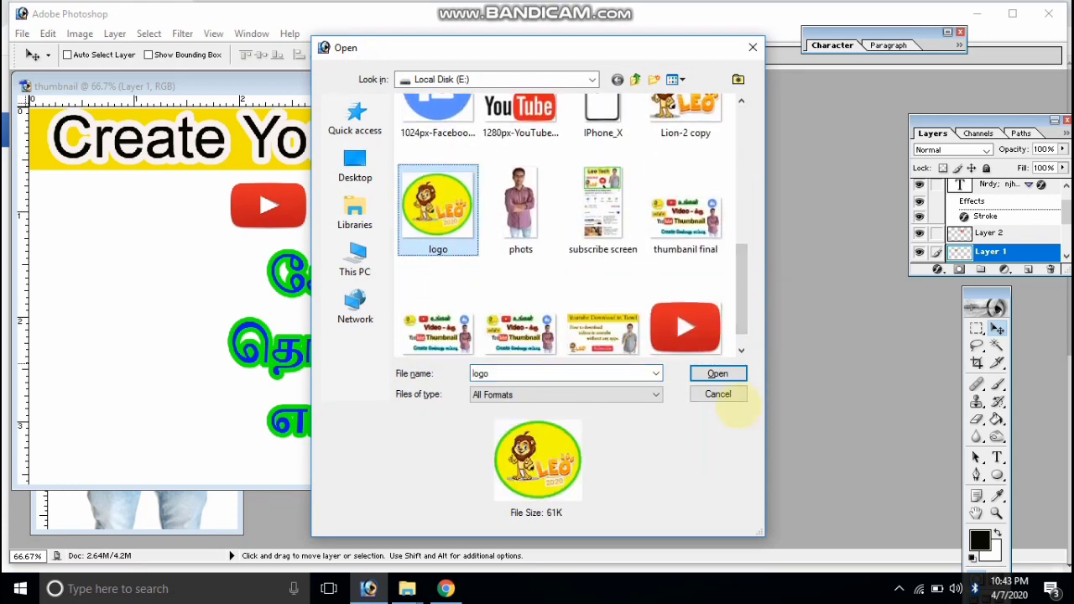
{"action": "left_click", "coordinate": [714, 371]}
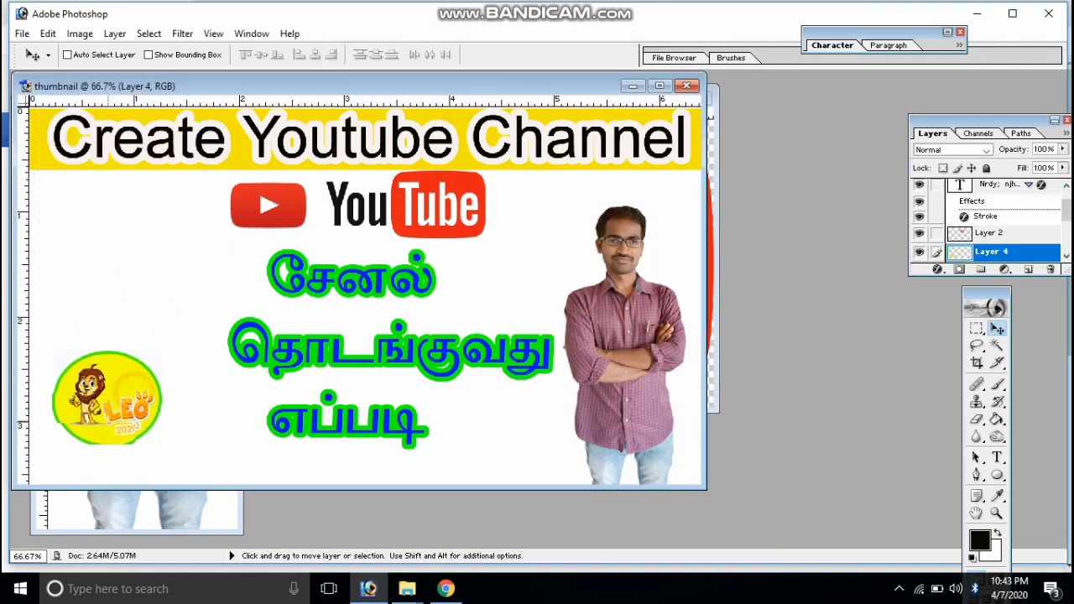
{"action": "left_click_drag", "start_coordinate": [115, 443], "coordinate": [115, 419]}
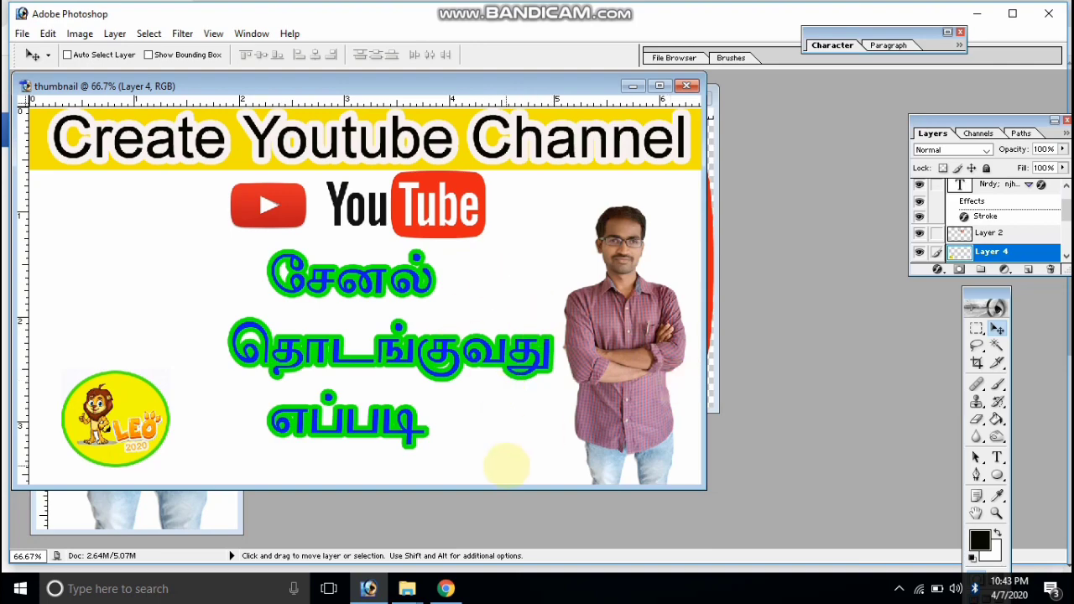
{"action": "key", "text": "ctrl+o"}
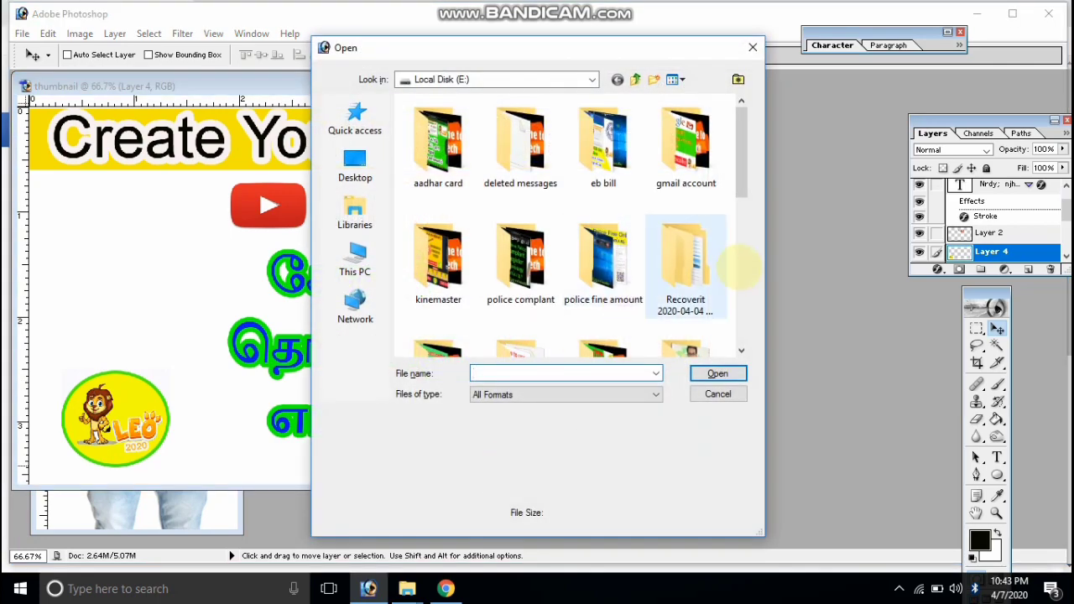
- Open the Facebook like-button image and drag it into the thumbnail
{"action": "scroll", "coordinate": [741, 176], "scroll_direction": "down", "scroll_amount": 3}
{"action": "scroll", "coordinate": [731, 246], "scroll_direction": "down", "scroll_amount": 1}
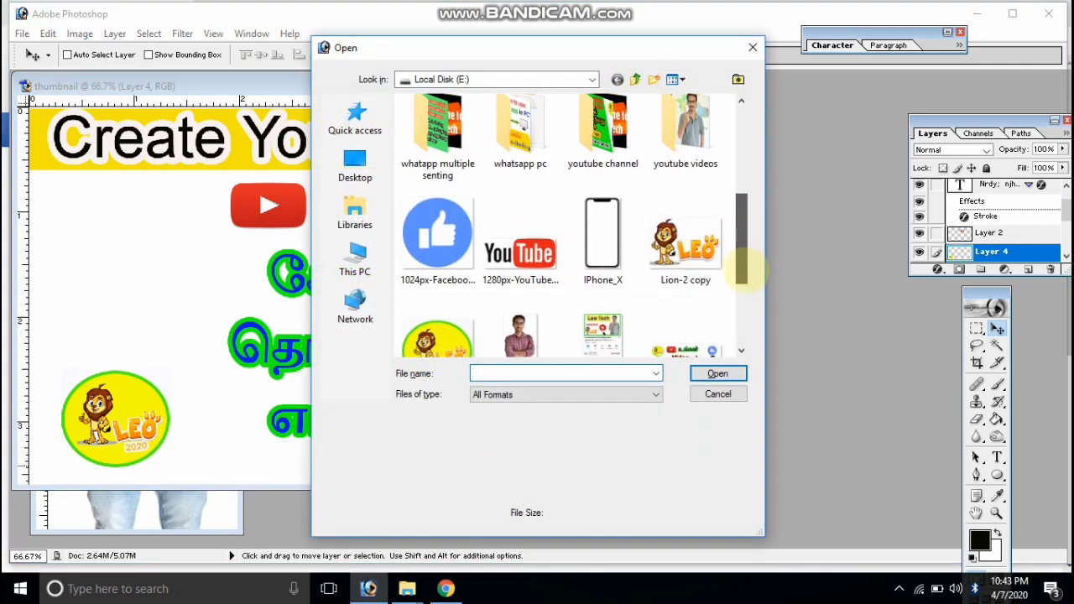
{"action": "scroll", "coordinate": [696, 252], "scroll_direction": "down", "scroll_amount": 2}
{"action": "left_click", "coordinate": [438, 205]}
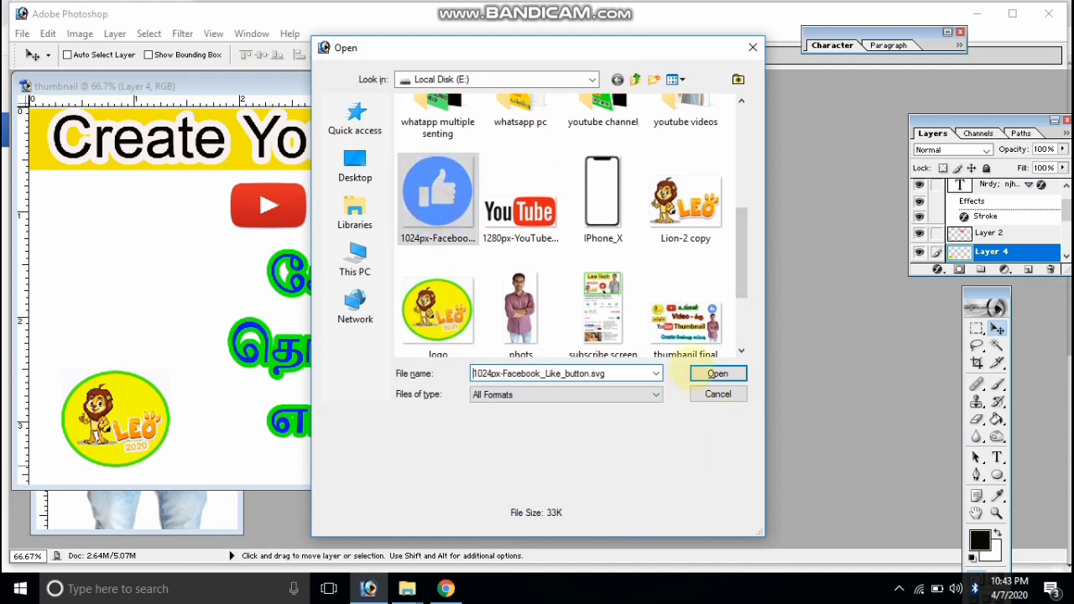
{"action": "left_click", "coordinate": [717, 374]}
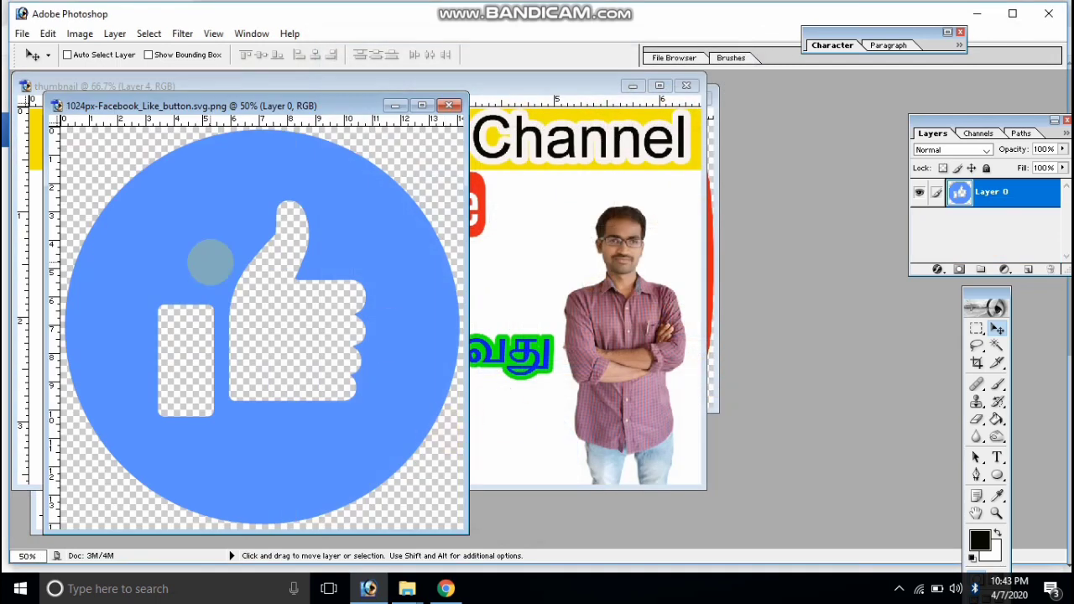
{"action": "mouse_move", "coordinate": [394, 252]}
{"action": "left_mouse_down"}
{"action": "mouse_move", "coordinate": [509, 192]}
{"action": "mouse_move", "coordinate": [370, 302]}
{"action": "left_mouse_up"}
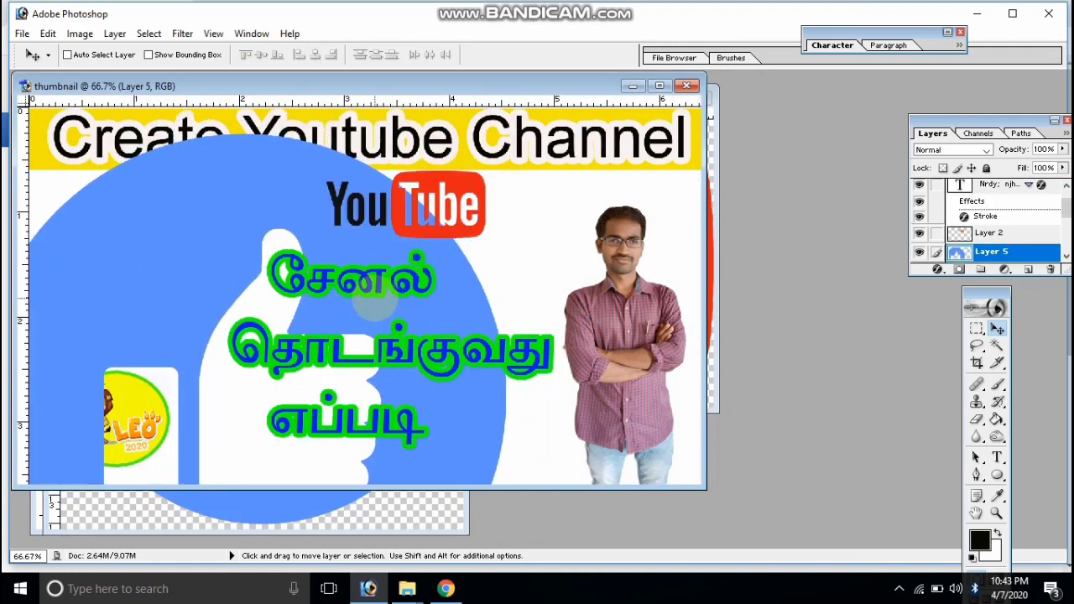
- Shrink the thumbs-up icon to a small circle and place it at the upper left
{"action": "key", "text": "ctrl+t"}
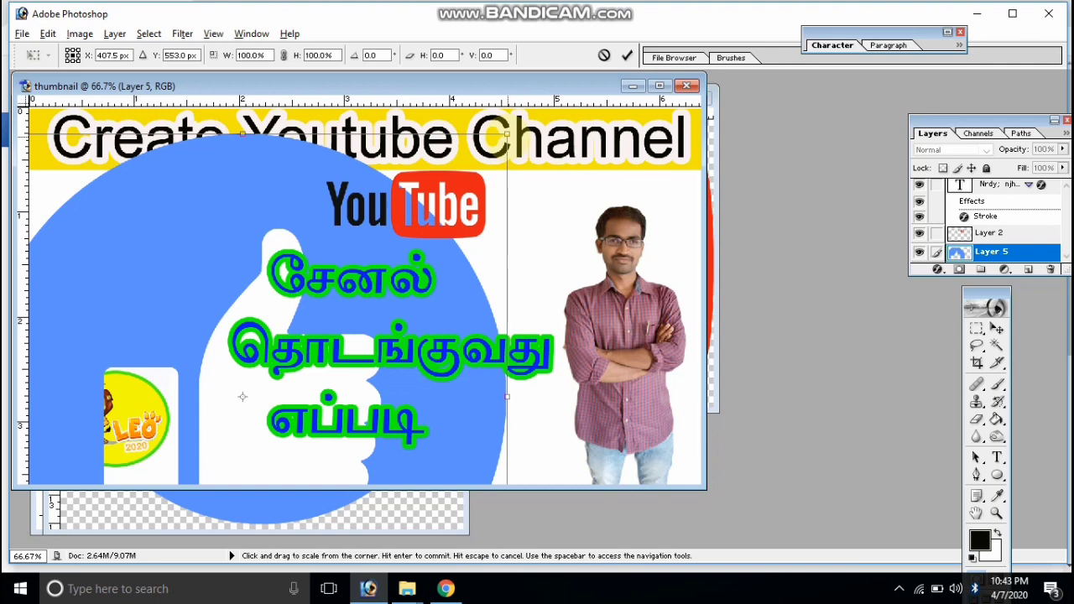
{"action": "mouse_move", "coordinate": [507, 134]}
{"action": "left_mouse_down"}
{"action": "mouse_move", "coordinate": [323, 318]}
{"action": "mouse_move", "coordinate": [217, 382]}
{"action": "left_mouse_up"}
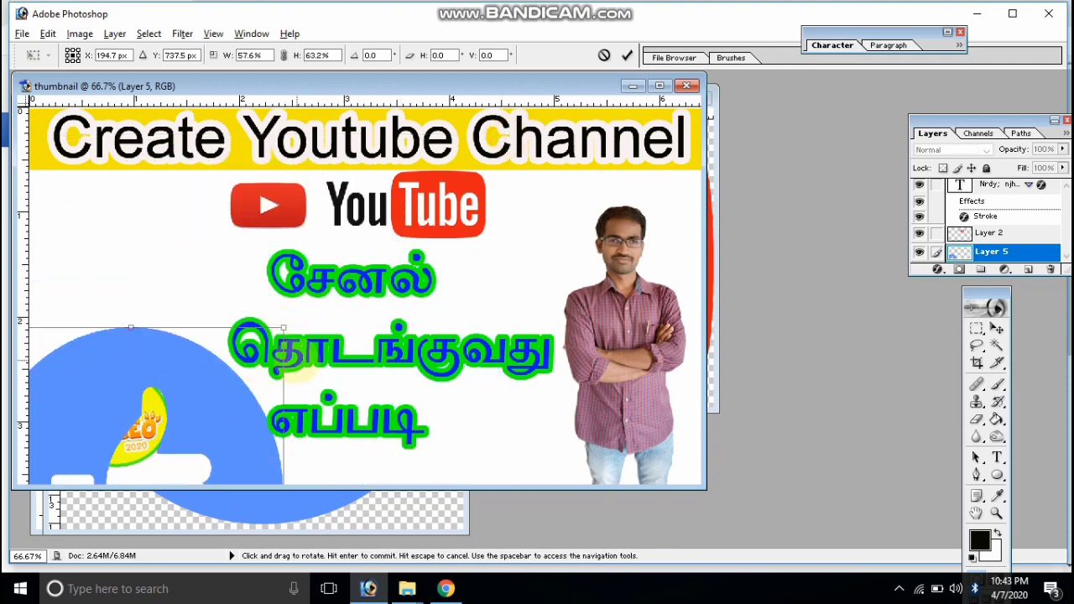
{"action": "left_click_drag", "start_coordinate": [284, 327], "coordinate": [215, 402]}
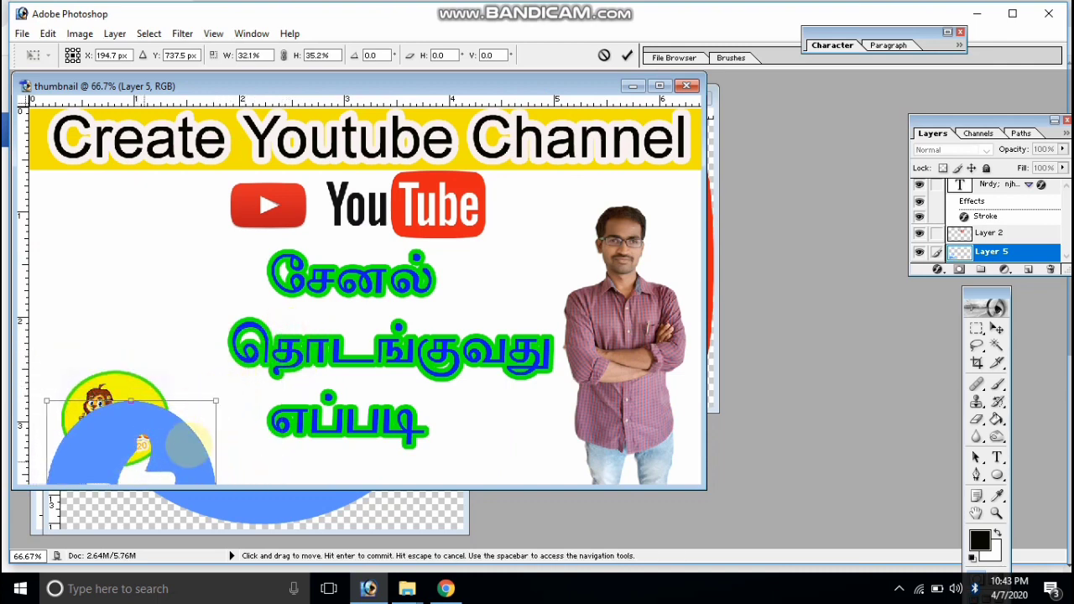
{"action": "left_click_drag", "start_coordinate": [188, 442], "coordinate": [191, 255]}
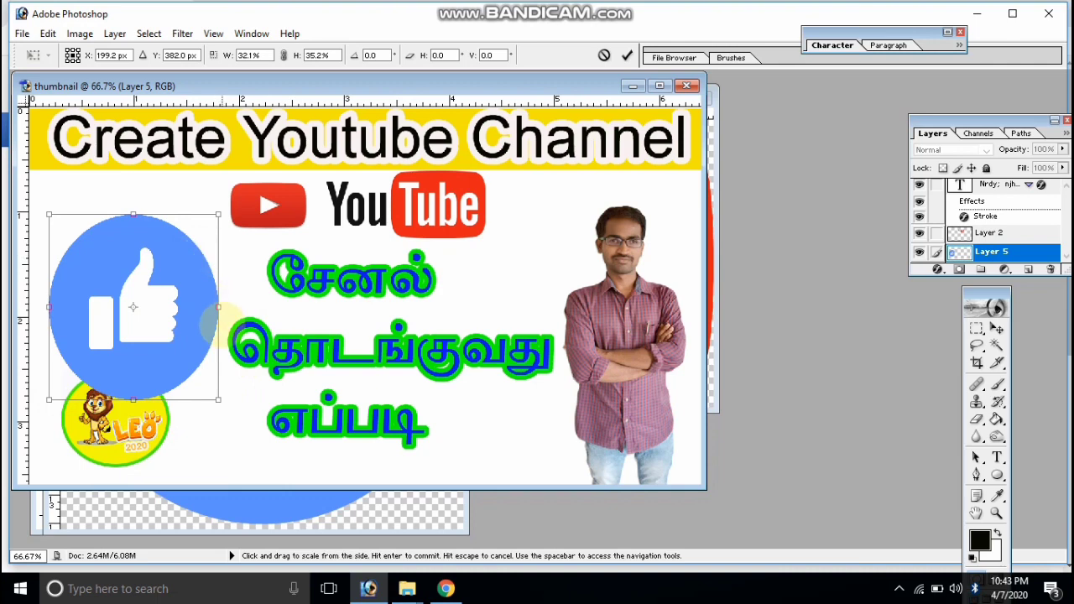
{"action": "left_click_drag", "start_coordinate": [218, 307], "coordinate": [228, 307]}
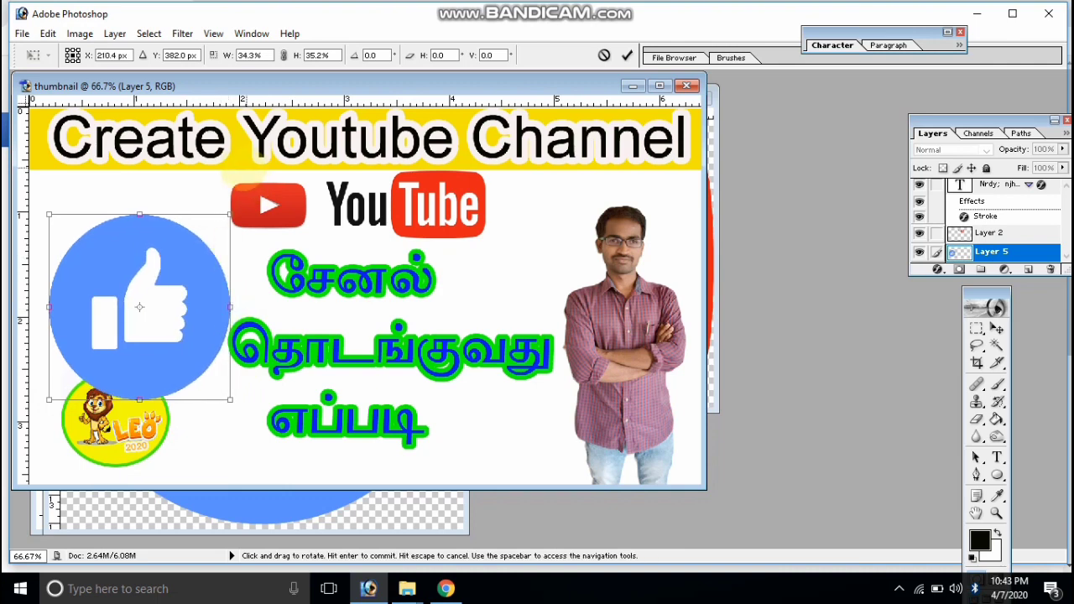
{"action": "left_click_drag", "start_coordinate": [231, 214], "coordinate": [193, 253]}
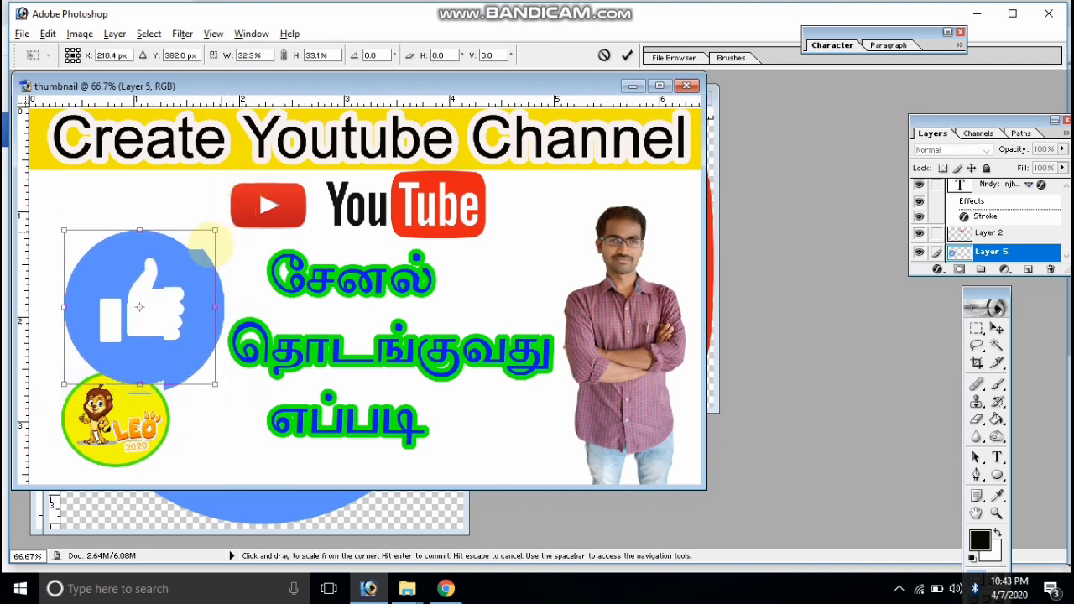
{"action": "left_click_drag", "start_coordinate": [159, 306], "coordinate": [140, 257]}
{"action": "key", "text": "Return"}
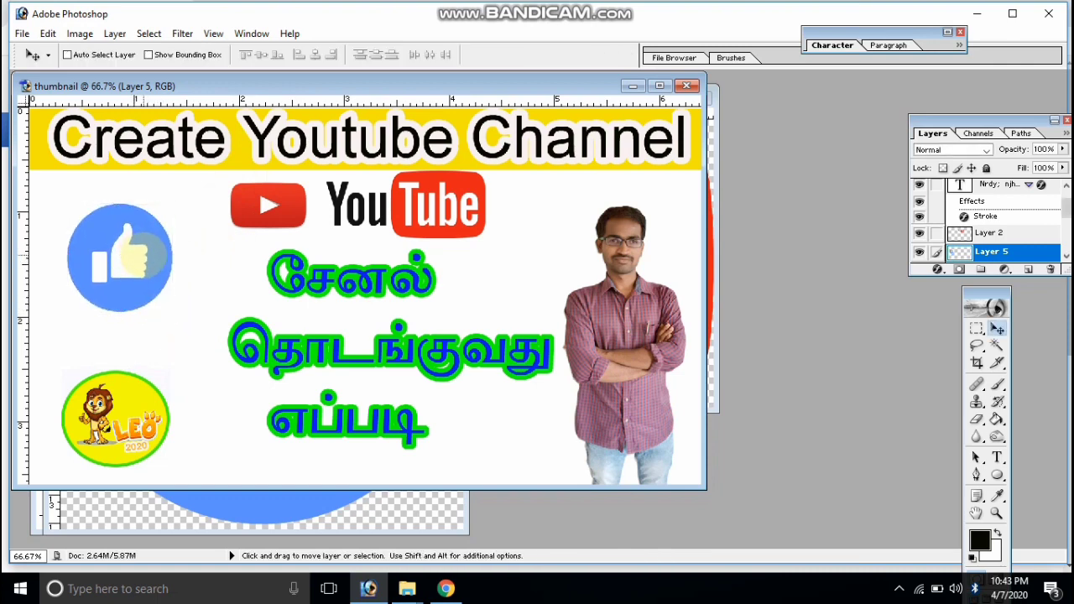
- Select Layer 5, nudge the thumbs-up up and left, and maximize the thumbnail window
{"action": "right_click", "coordinate": [135, 269]}
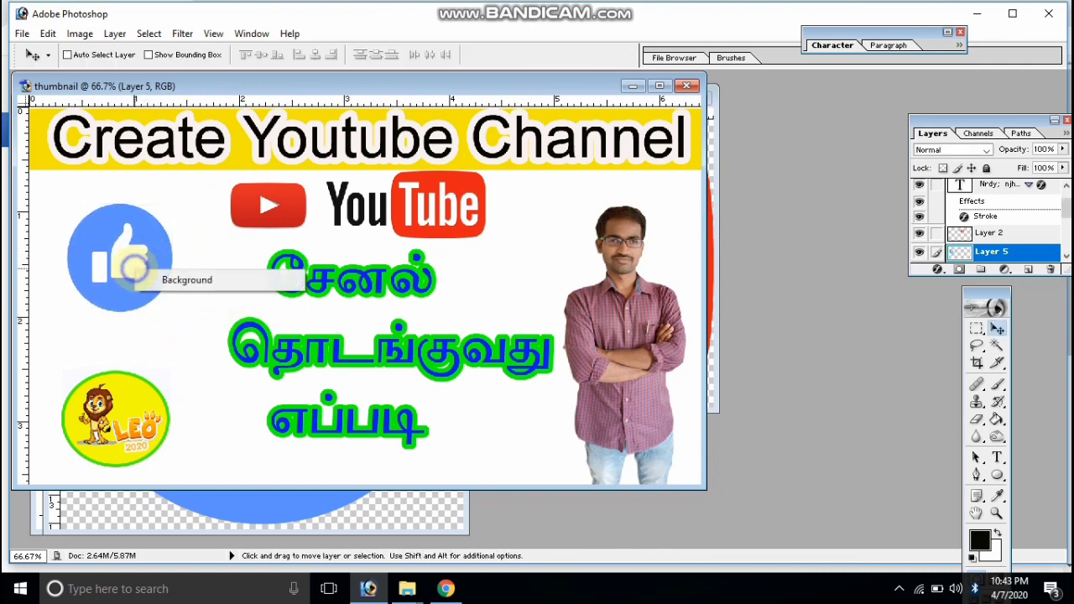
{"action": "left_click", "coordinate": [151, 279]}
{"action": "right_click", "coordinate": [158, 255]}
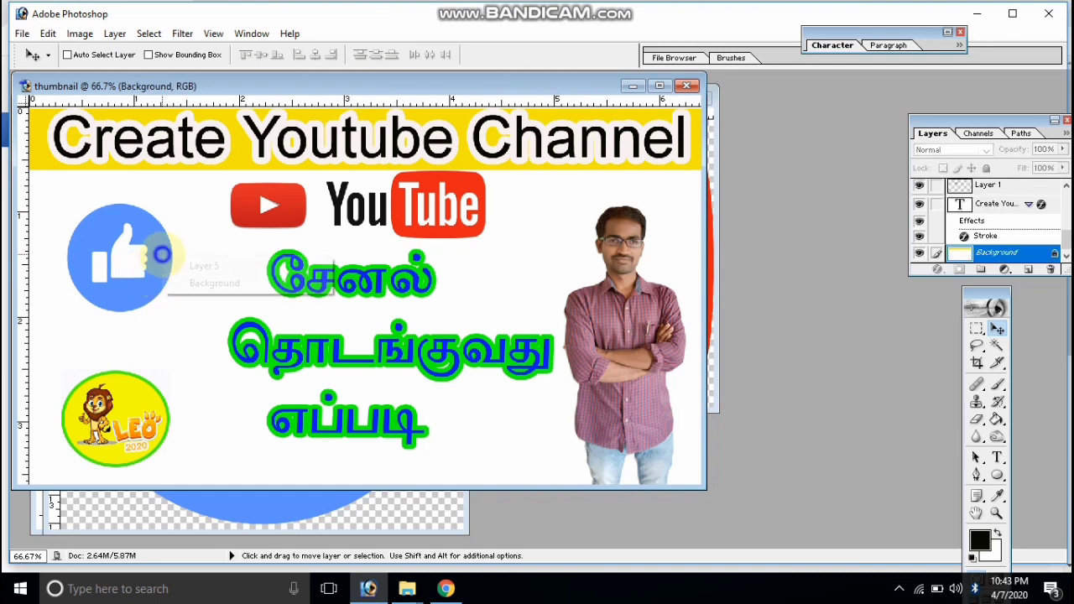
{"action": "left_click", "coordinate": [181, 266]}
{"action": "left_click_drag", "start_coordinate": [172, 267], "coordinate": [162, 237]}
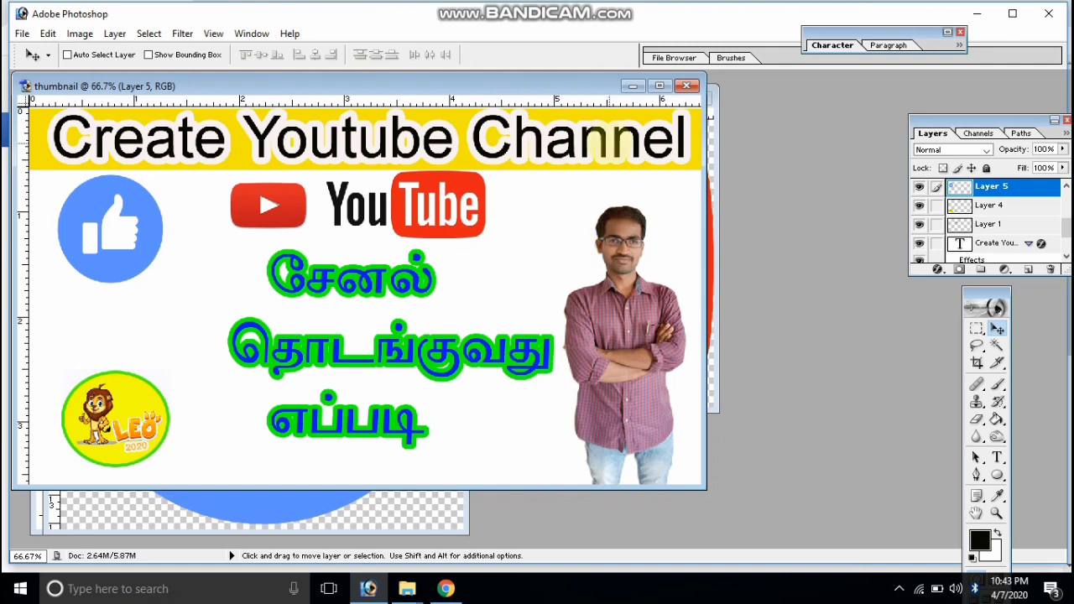
{"action": "left_click", "coordinate": [660, 85]}
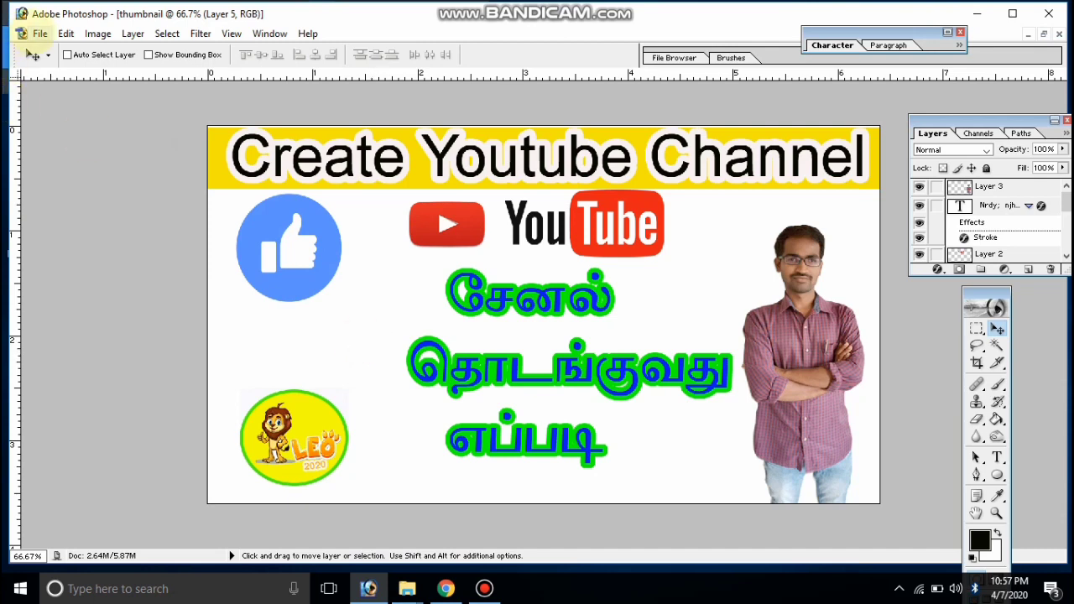
- Save the thumbnail as JPEG 'thumbnail copy.jpg' at Maximum quality, replacing the existing file
{"action": "left_click", "coordinate": [39, 34]}
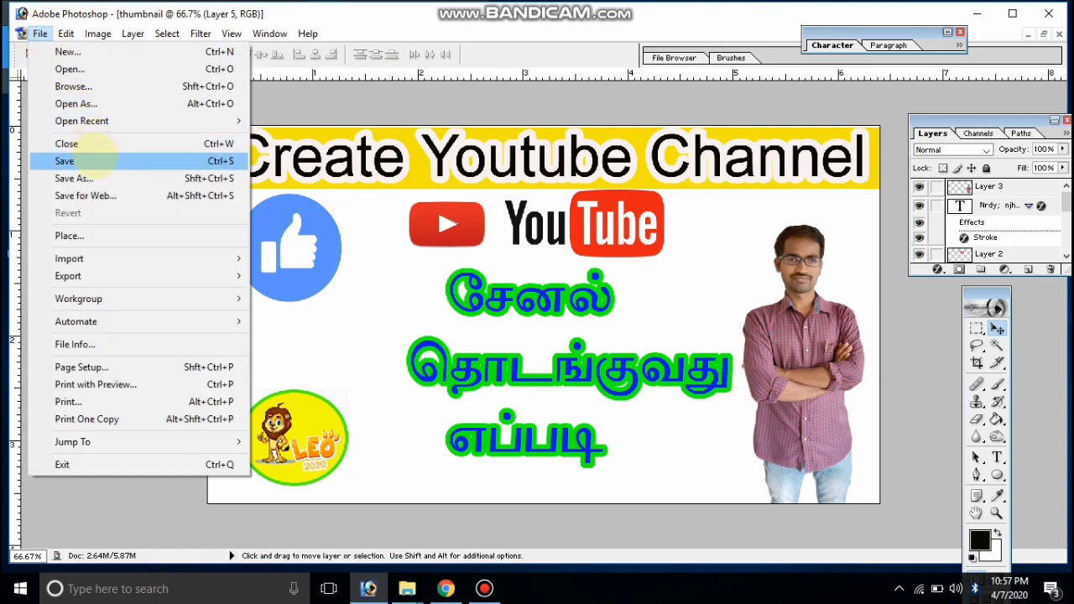
{"action": "left_click", "coordinate": [90, 178]}
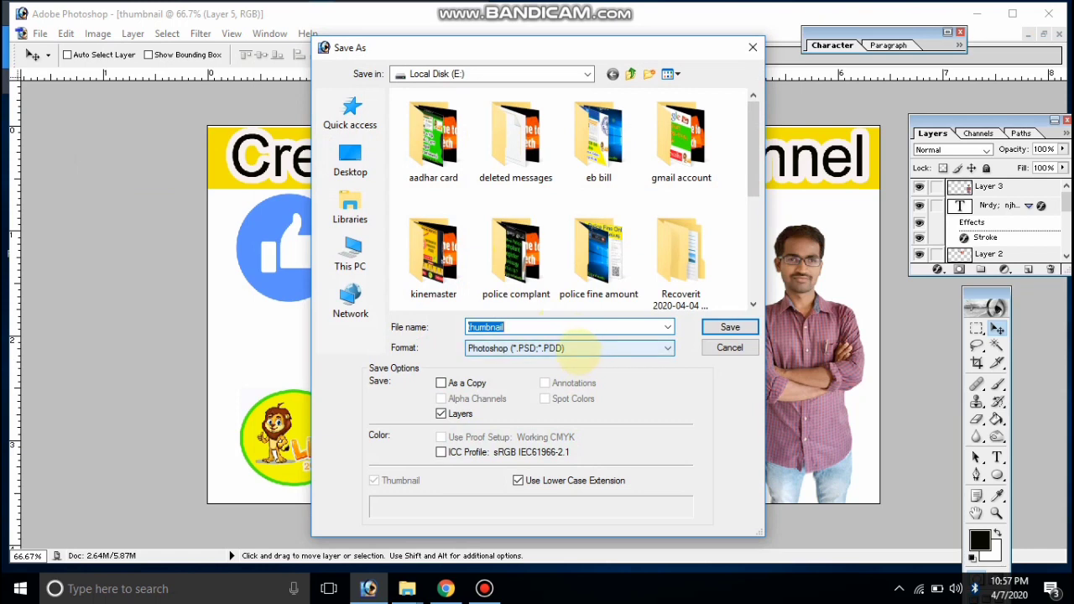
{"action": "left_click", "coordinate": [575, 348]}
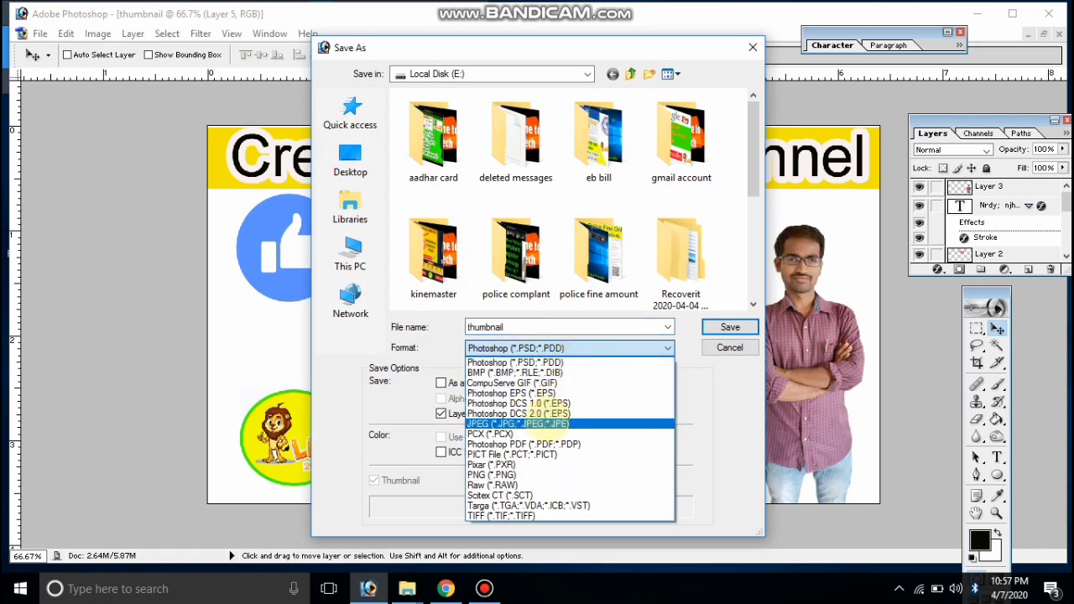
{"action": "left_click", "coordinate": [541, 424]}
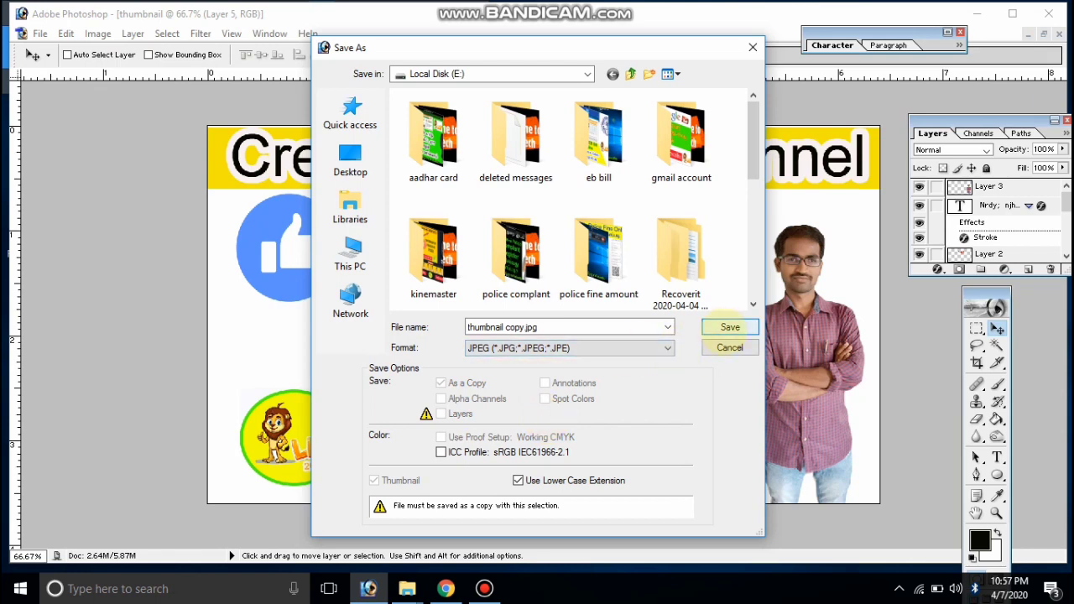
{"action": "left_click", "coordinate": [727, 329]}
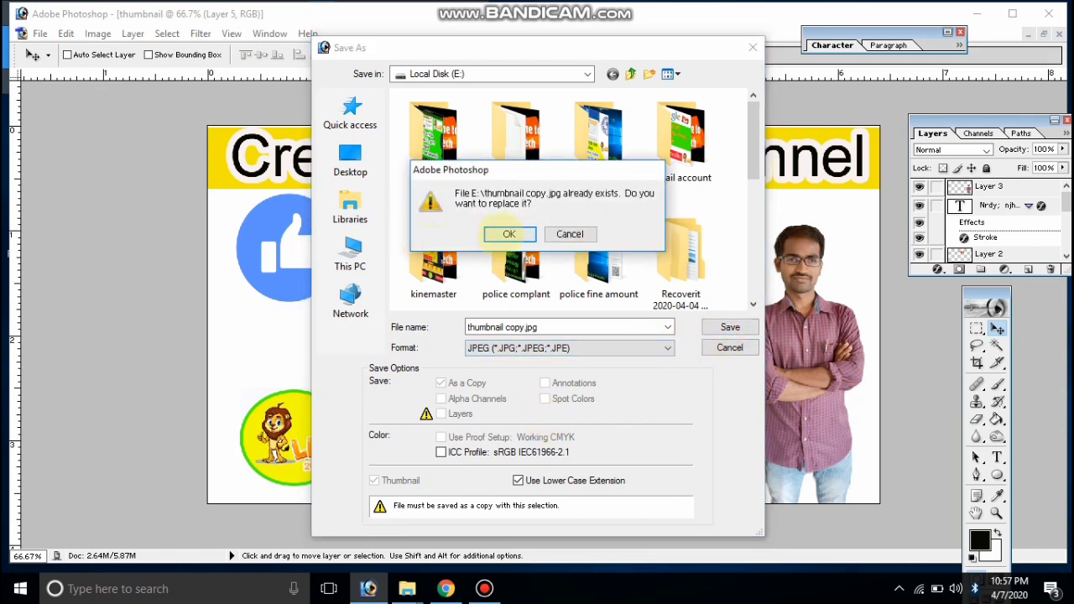
{"action": "left_click", "coordinate": [508, 235]}
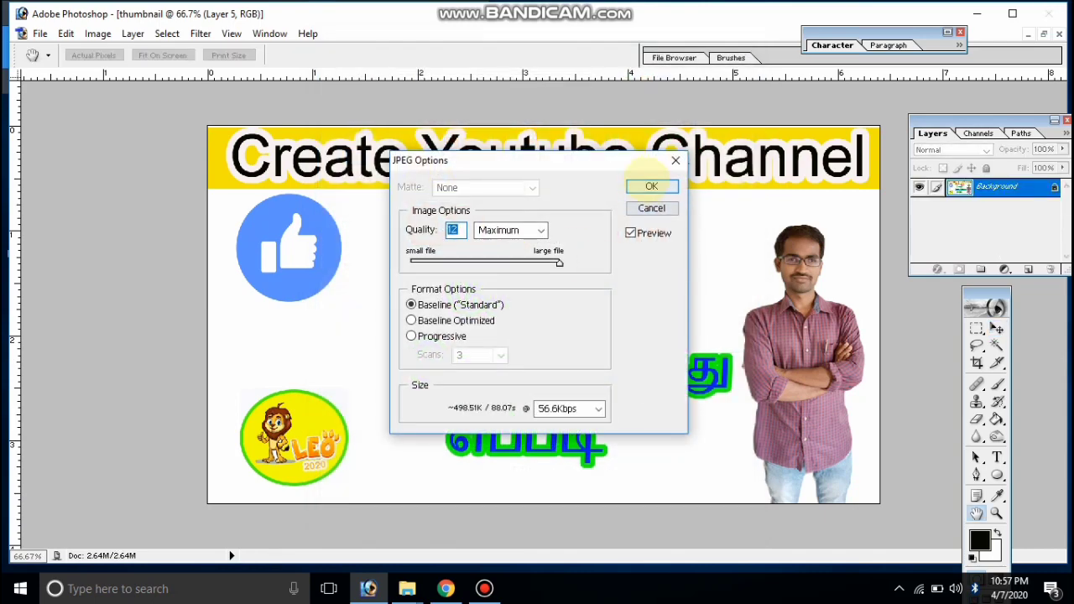
{"action": "left_click", "coordinate": [651, 186]}
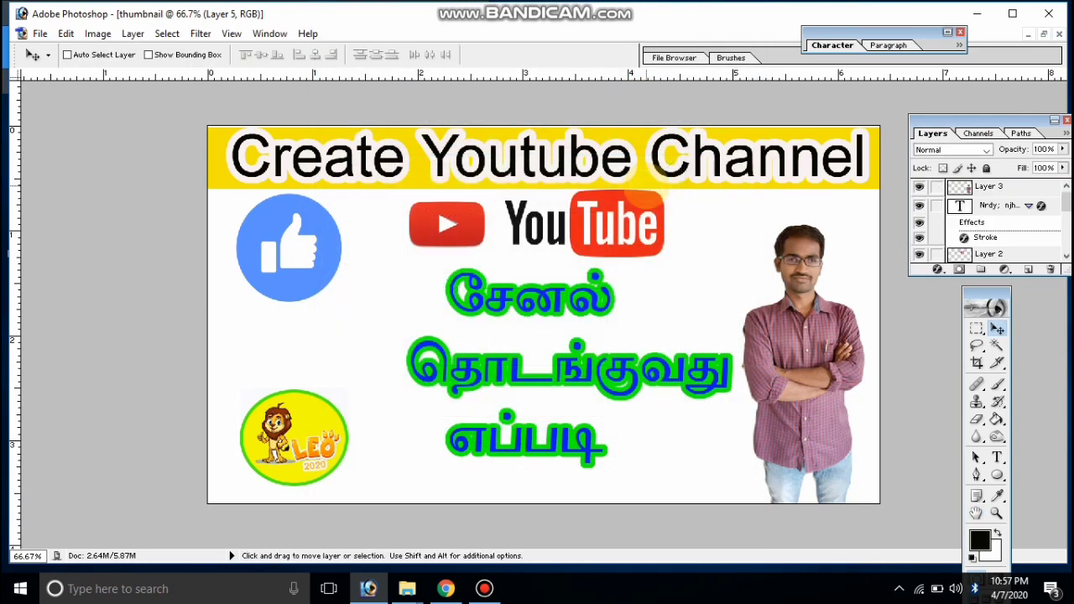